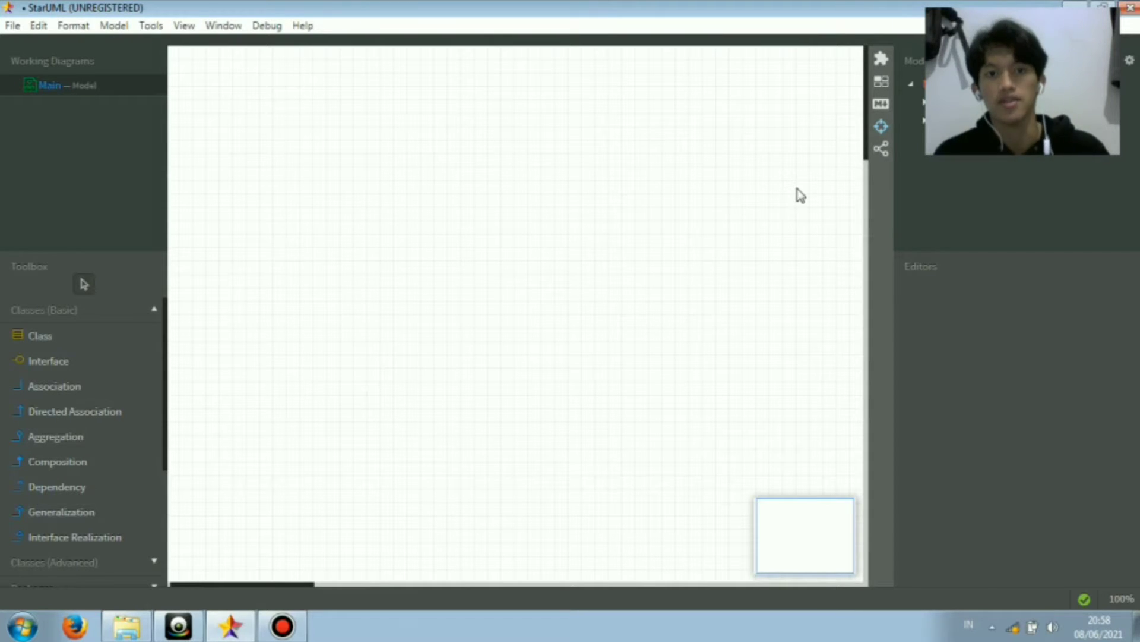
Add a new activity diagram to the model
left_click(117, 30)
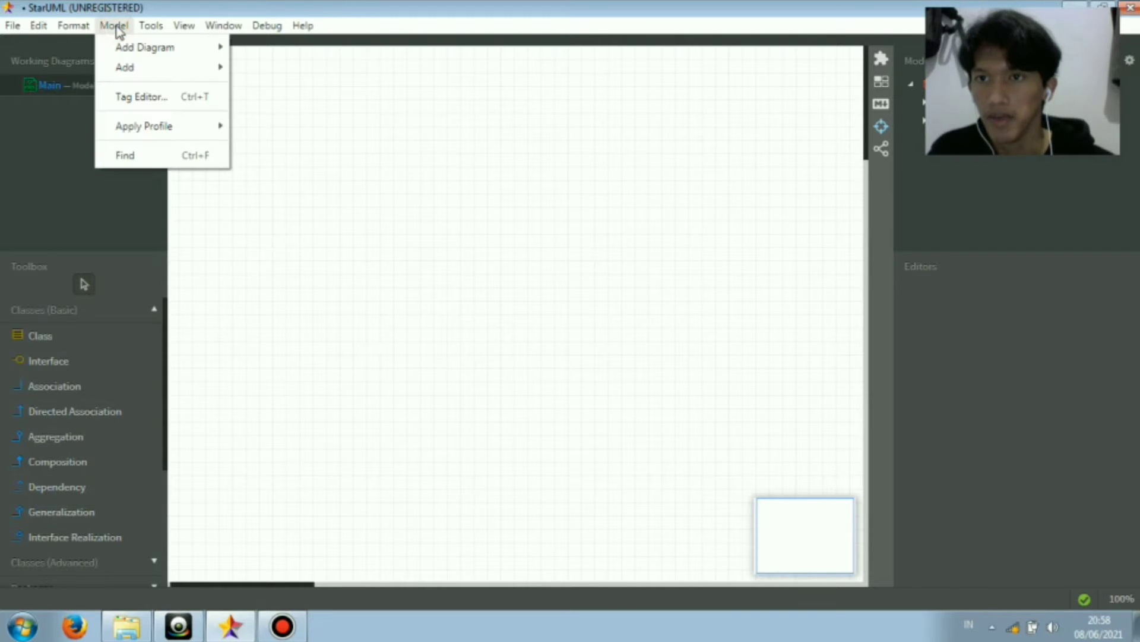
mouse_move(140, 48)
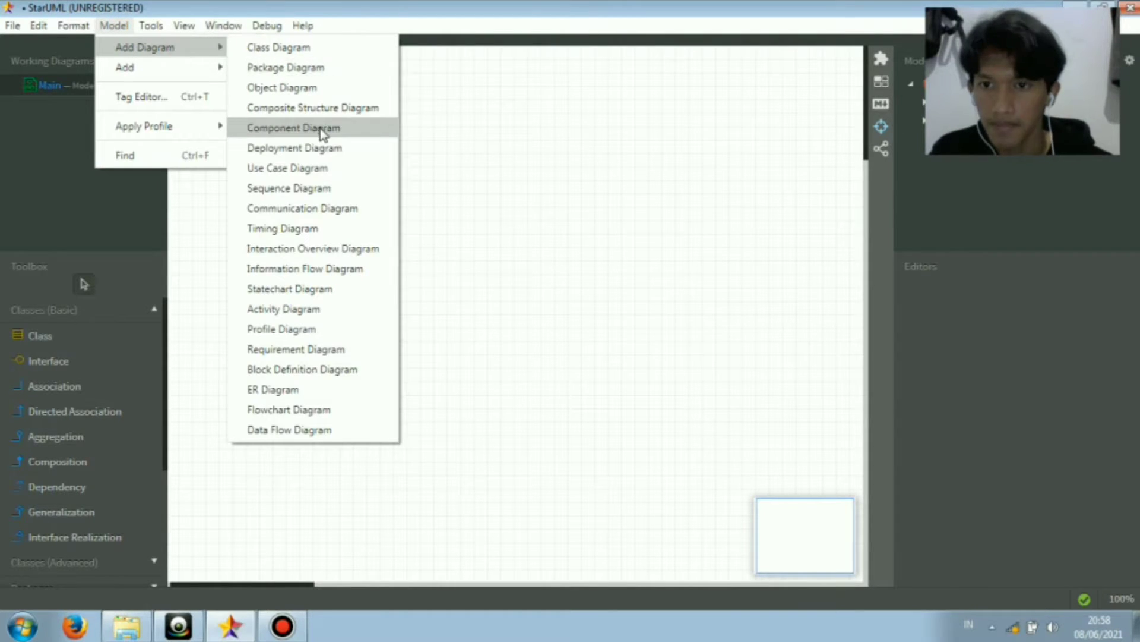
left_click(308, 311)
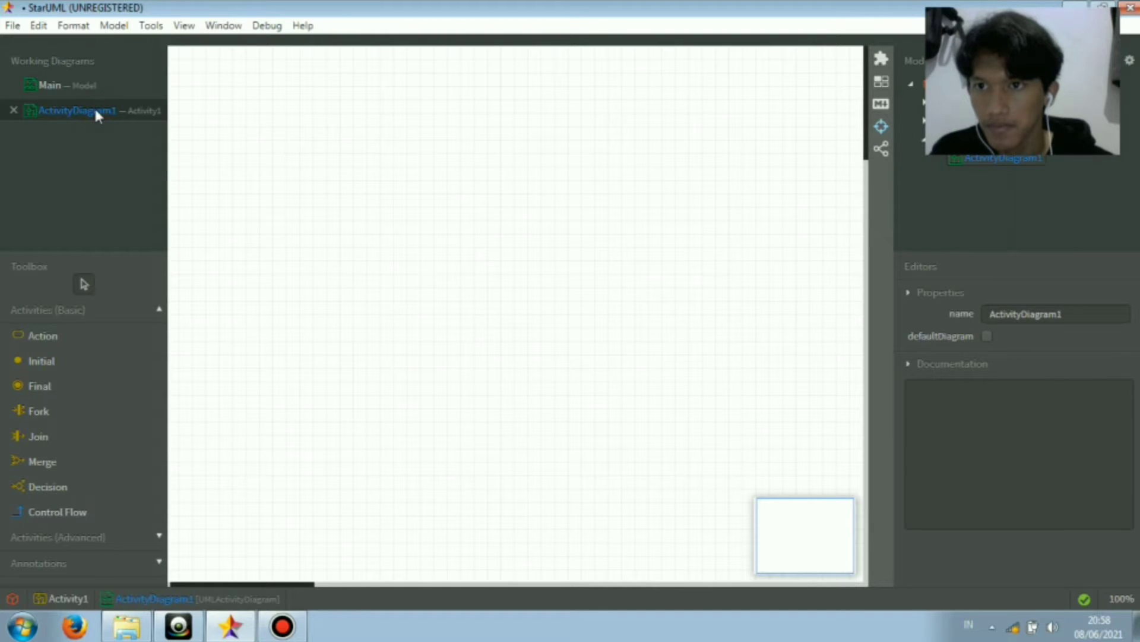
Place a vertical swimlane on the empty activity diagram, keeping its default name
left_click(160, 310)
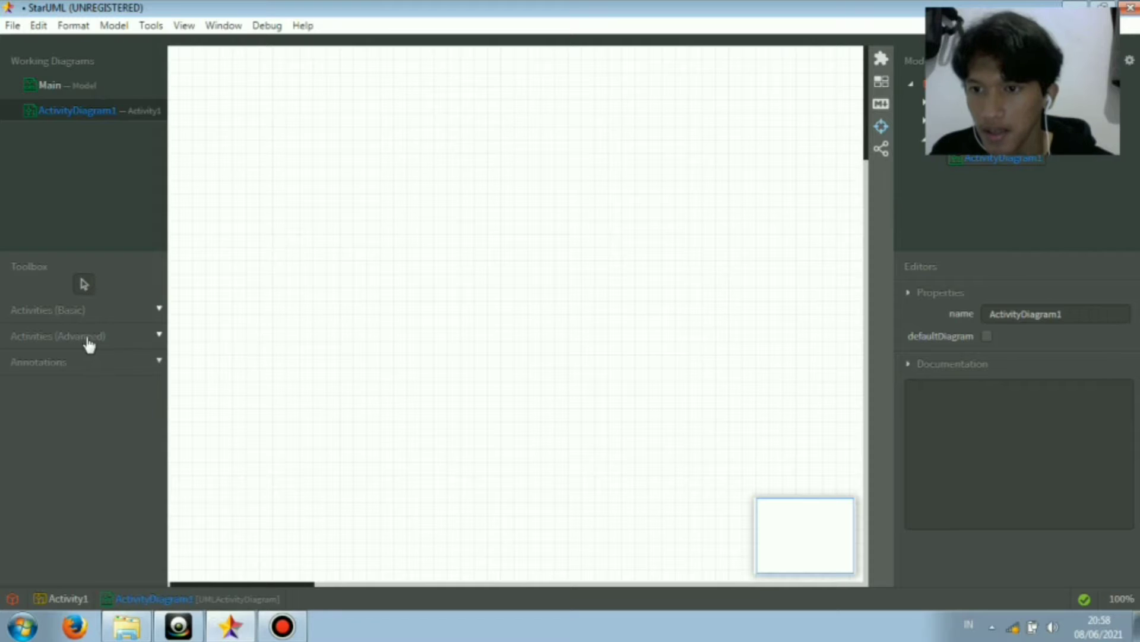
left_click(158, 336)
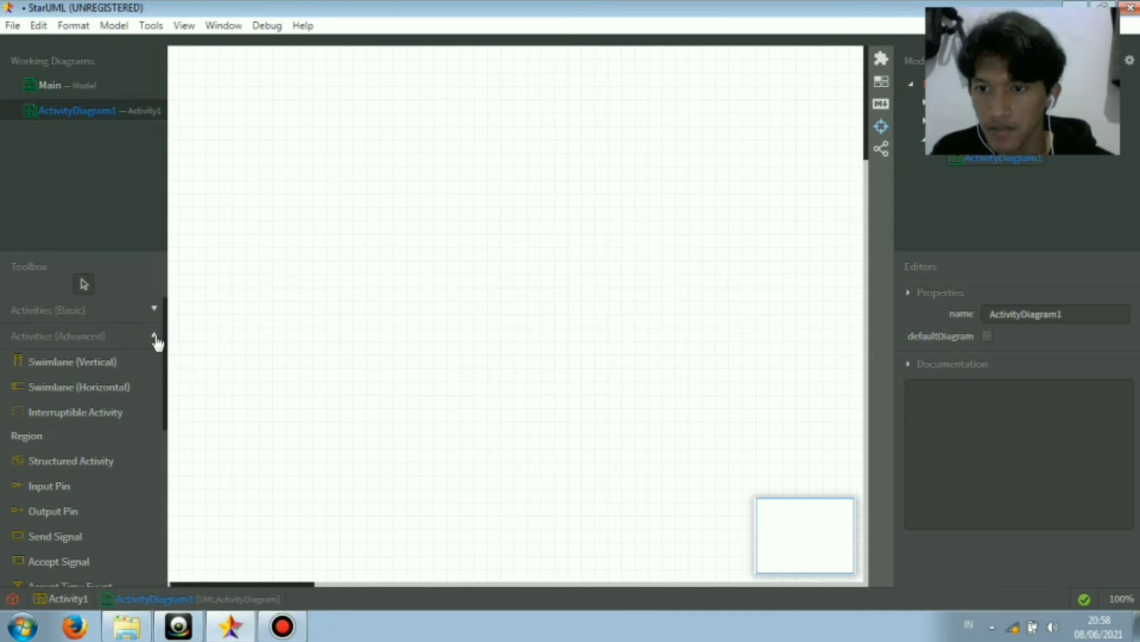
left_click(101, 364)
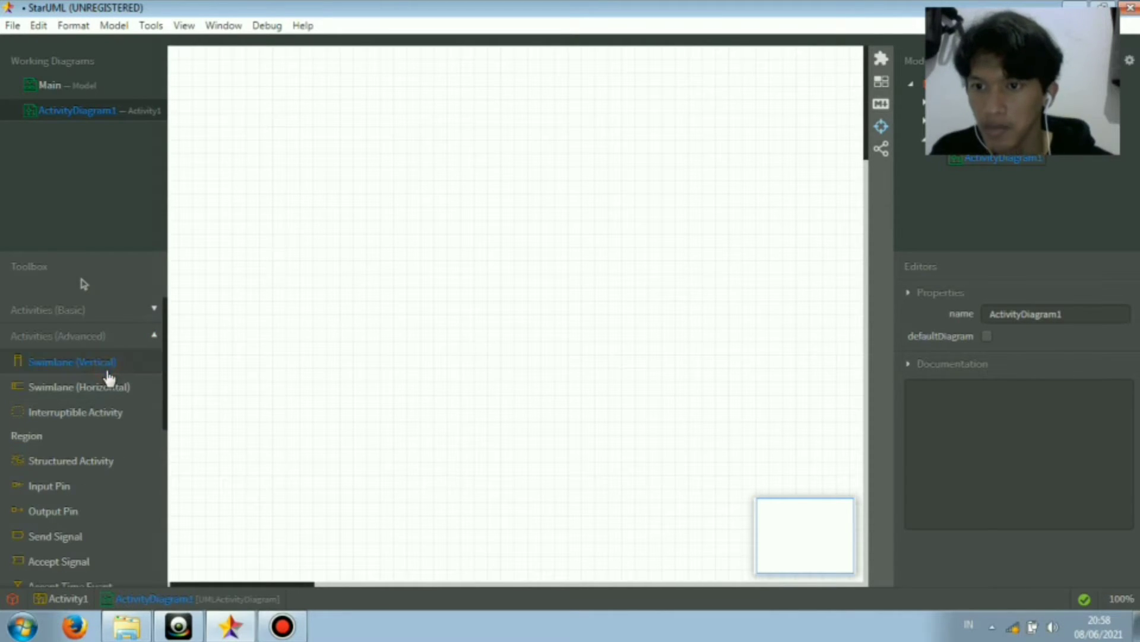
left_click(320, 206)
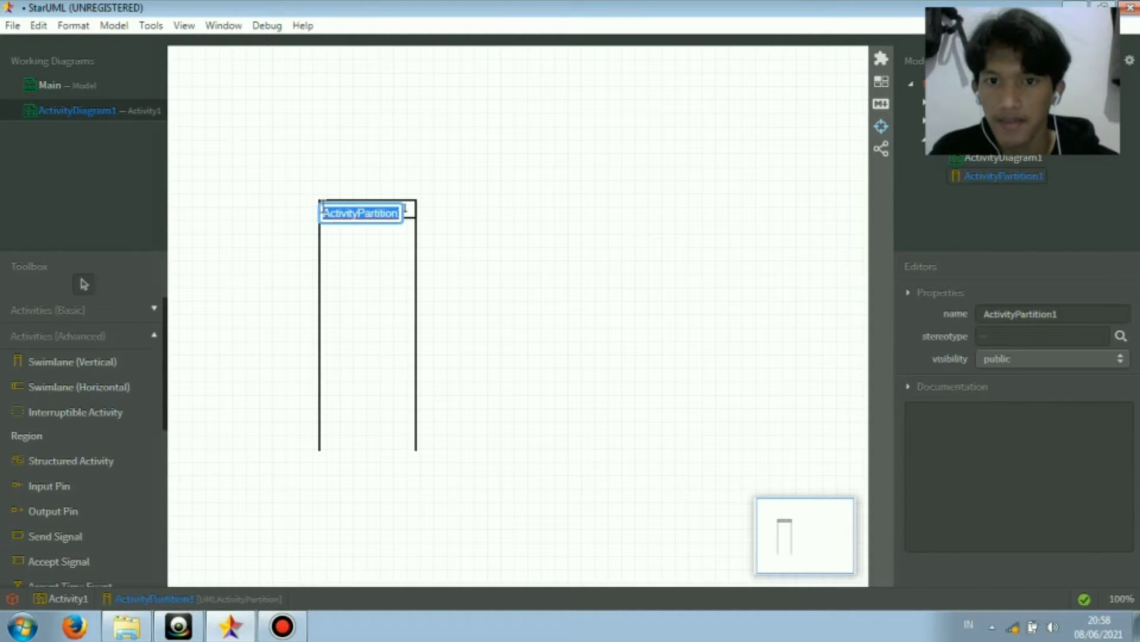
left_click(319, 265)
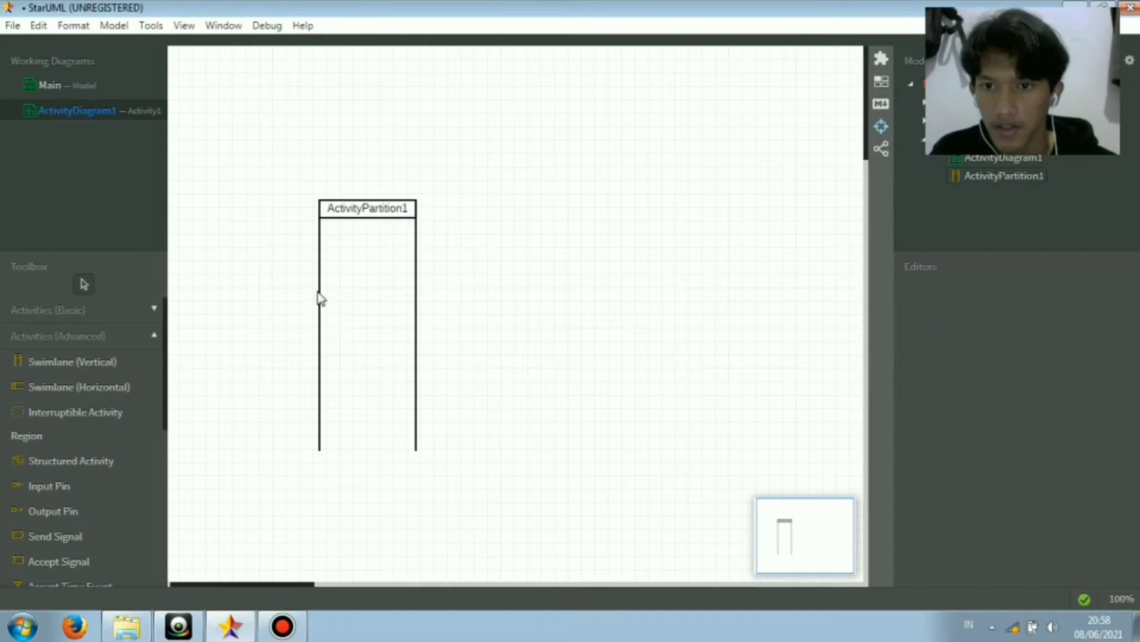
left_click(319, 288)
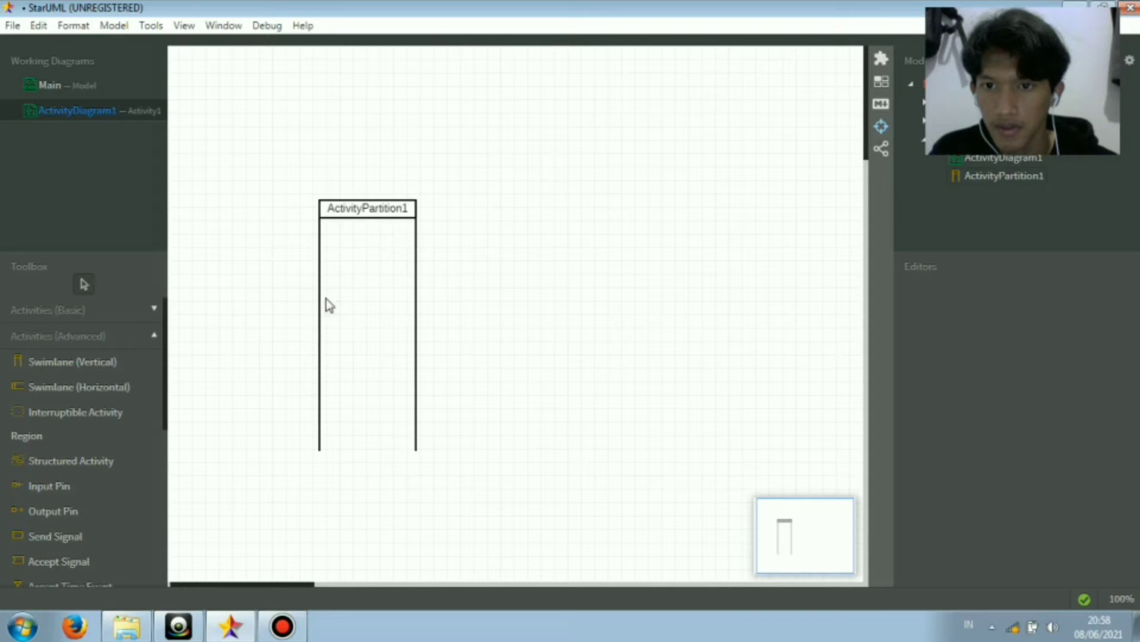
Enlarge the swimlane on all four sides so it fills roughly the left half of the visible canvas
left_click(415, 304)
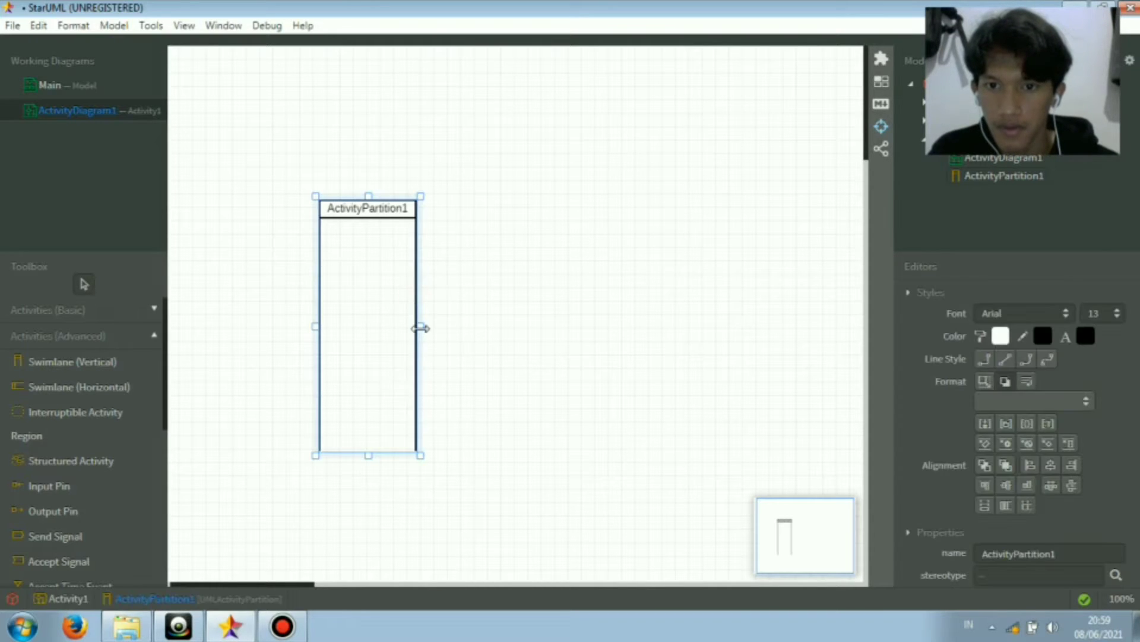
left_click_drag(421, 327, 497, 326)
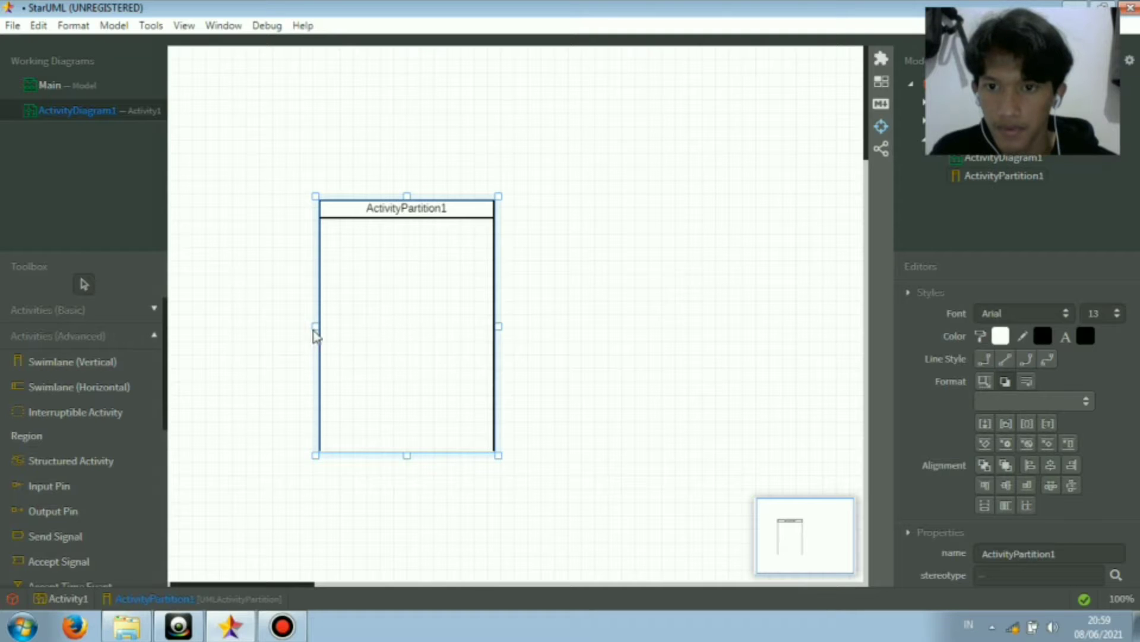
left_click_drag(314, 325, 189, 307)
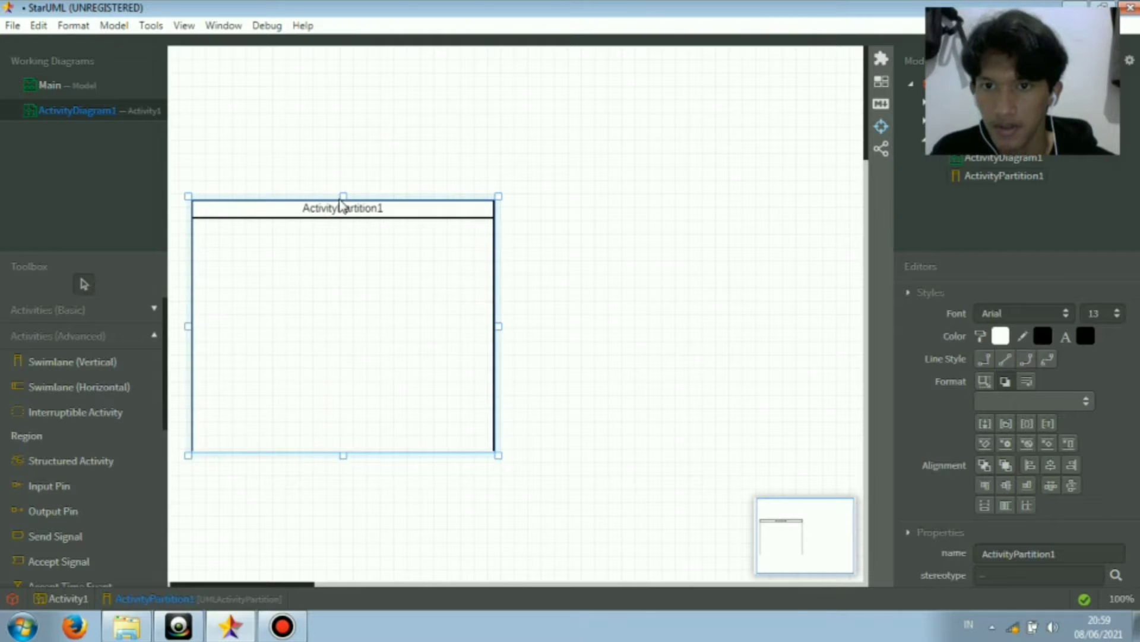
left_click_drag(342, 184, 347, 56)
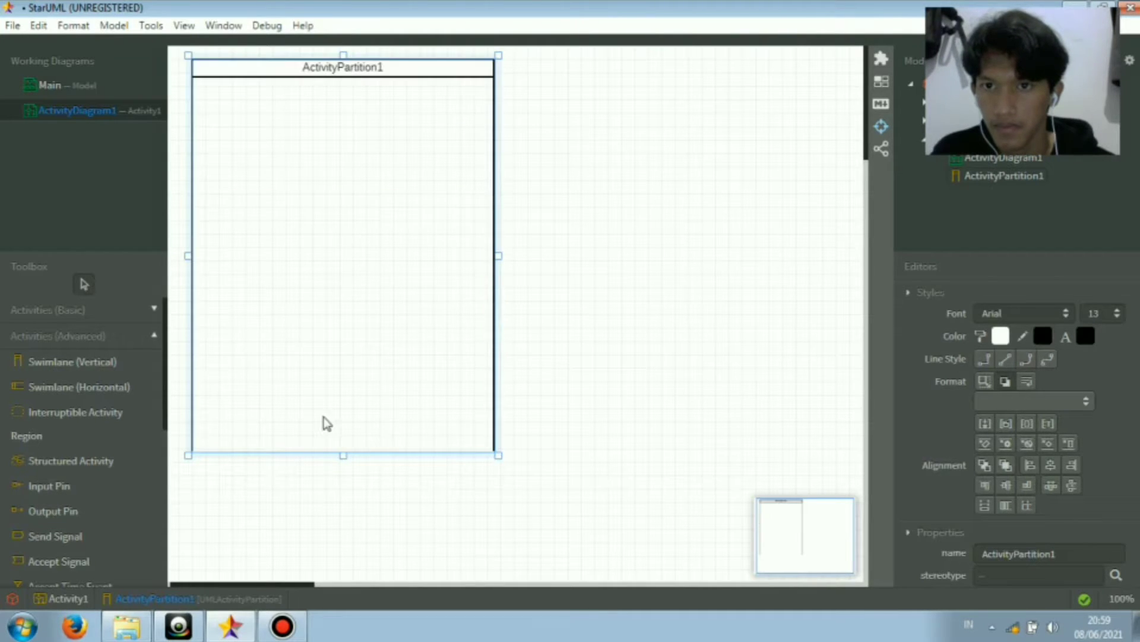
left_click_drag(341, 453, 347, 568)
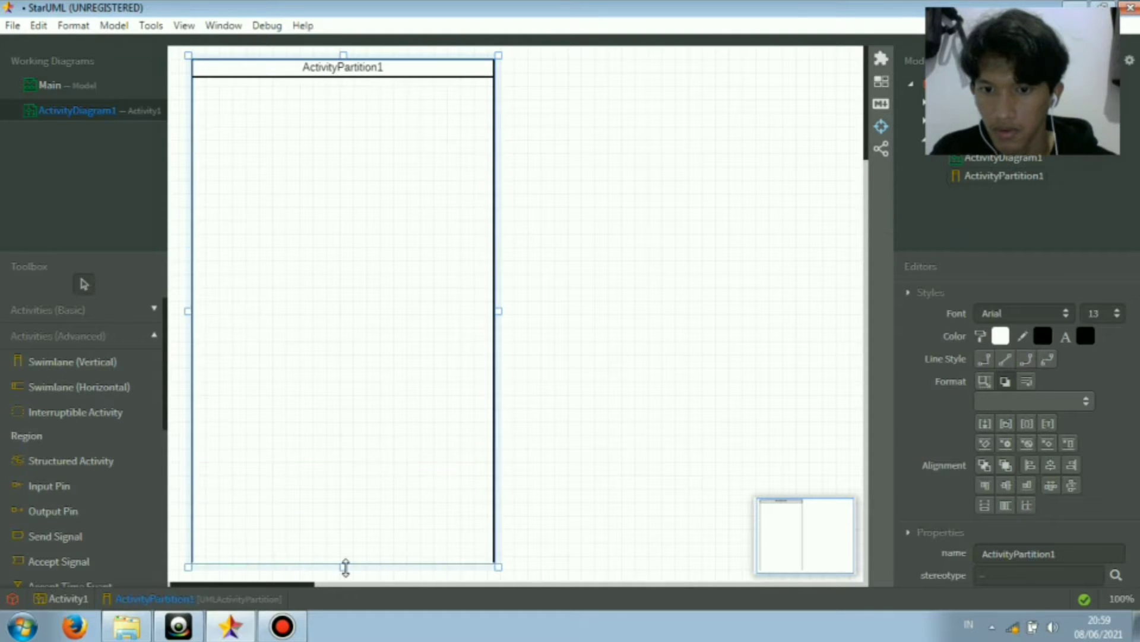
left_click(564, 313)
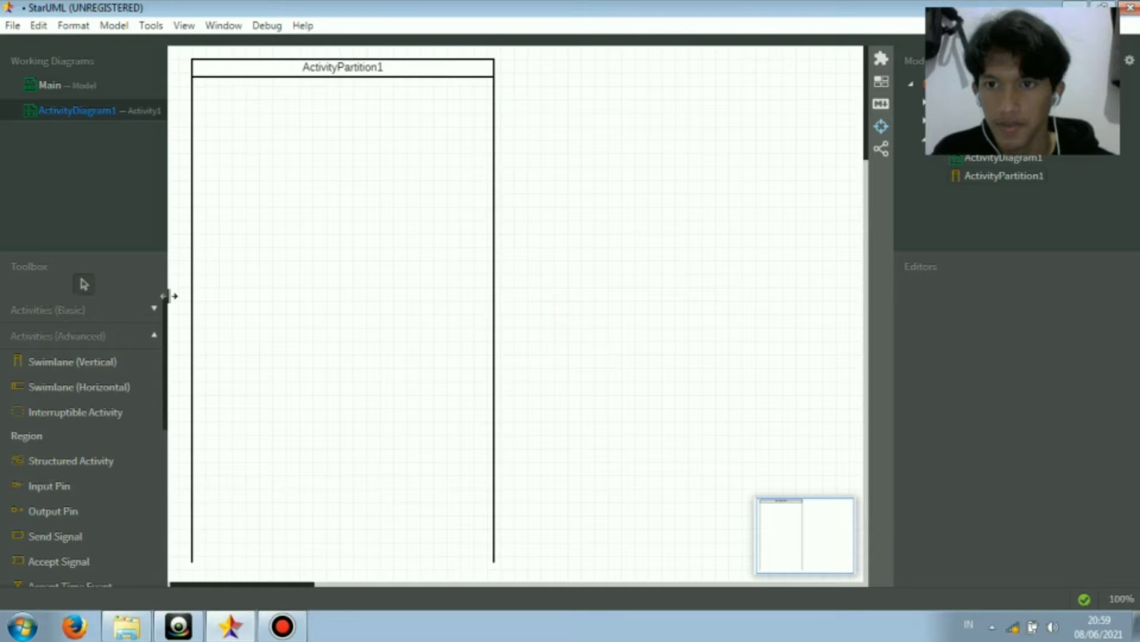
Add a second vertical swimlane to the diagram, keeping its default name
left_click(101, 366)
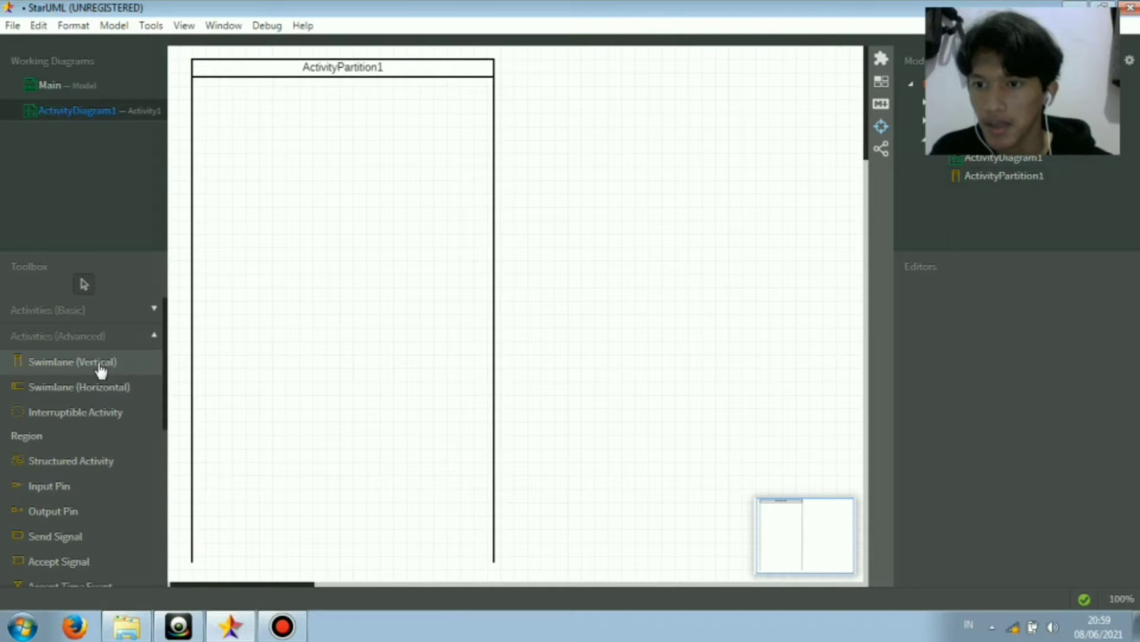
left_click(366, 235)
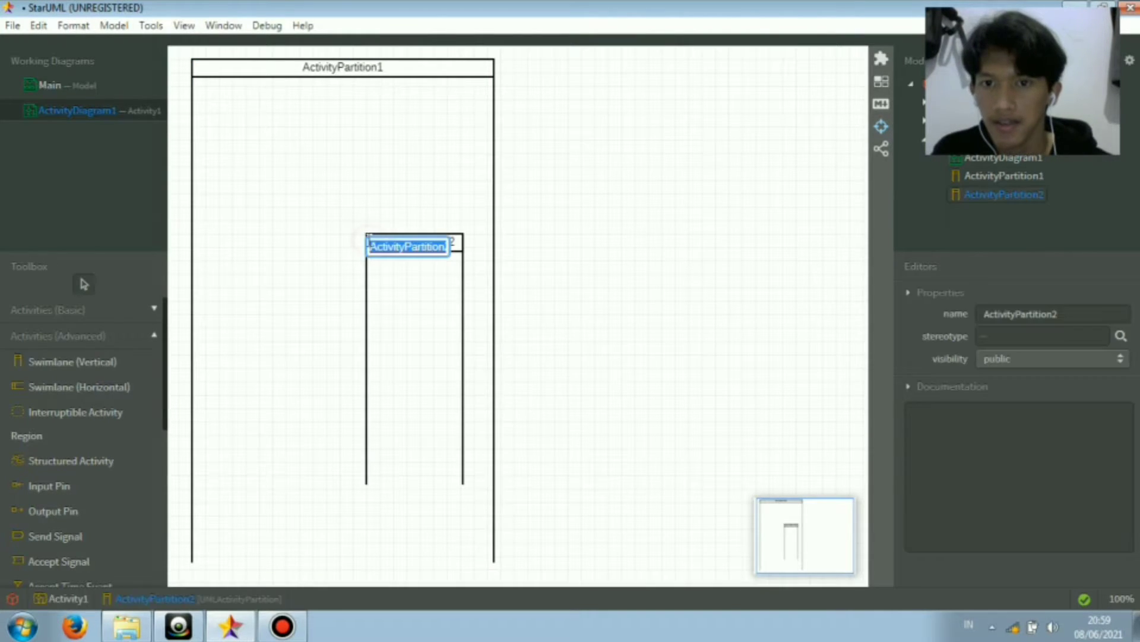
left_click(369, 274)
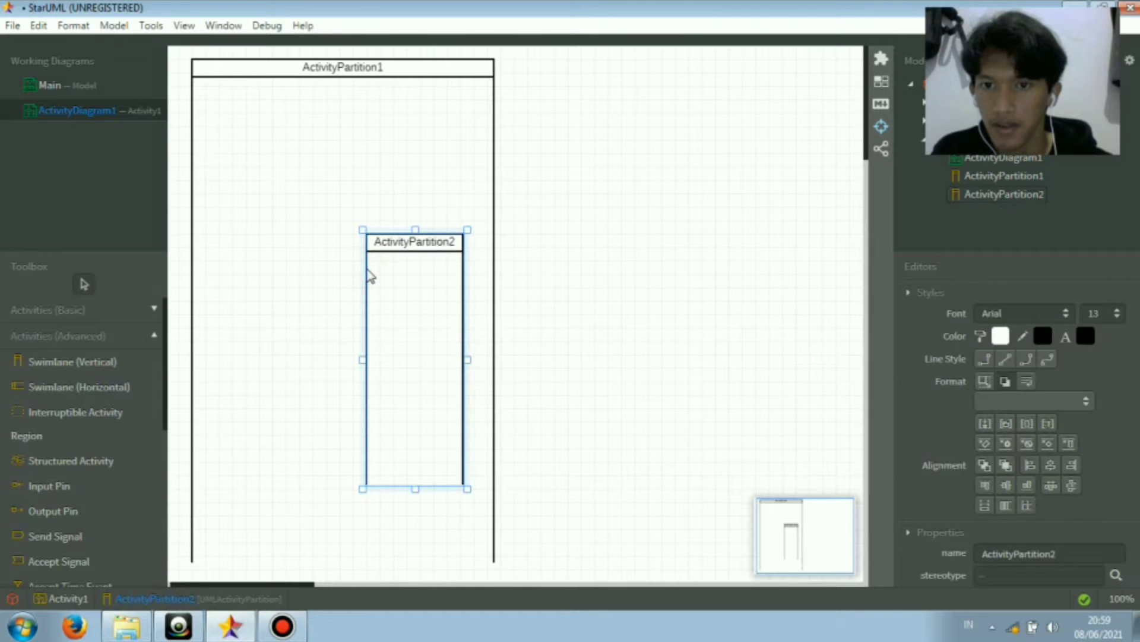
Resize the second swimlane to match the first one's width and height, and place it directly adjoining the first one's right edge
left_click_drag(370, 274, 197, 103)
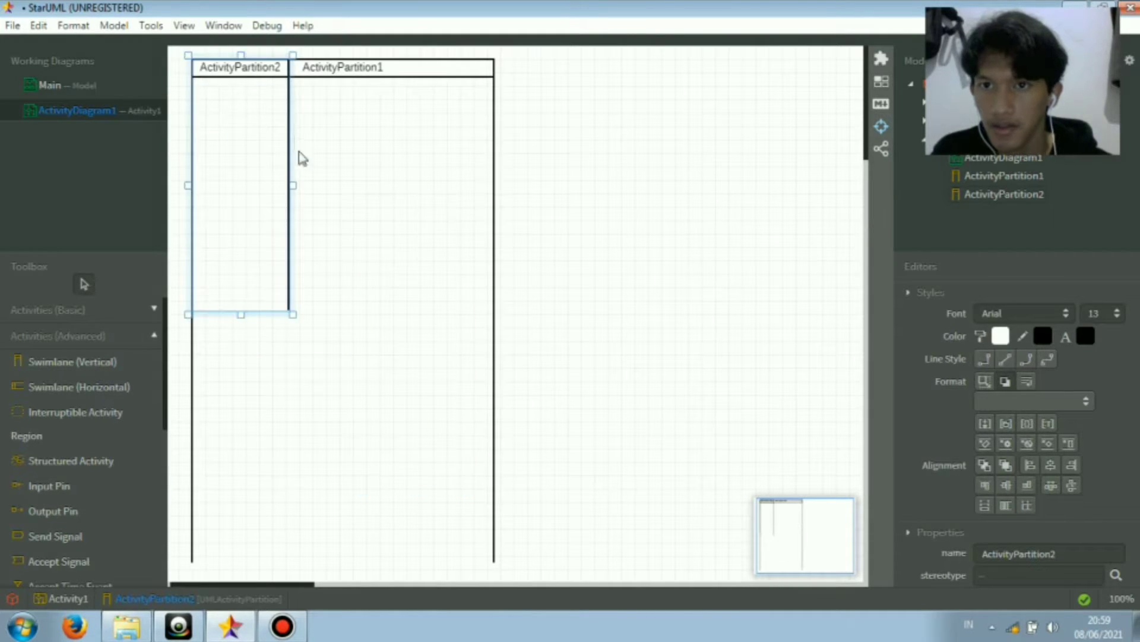
left_click_drag(291, 185, 499, 205)
left_click_drag(344, 311, 321, 569)
left_click_drag(496, 262, 802, 262)
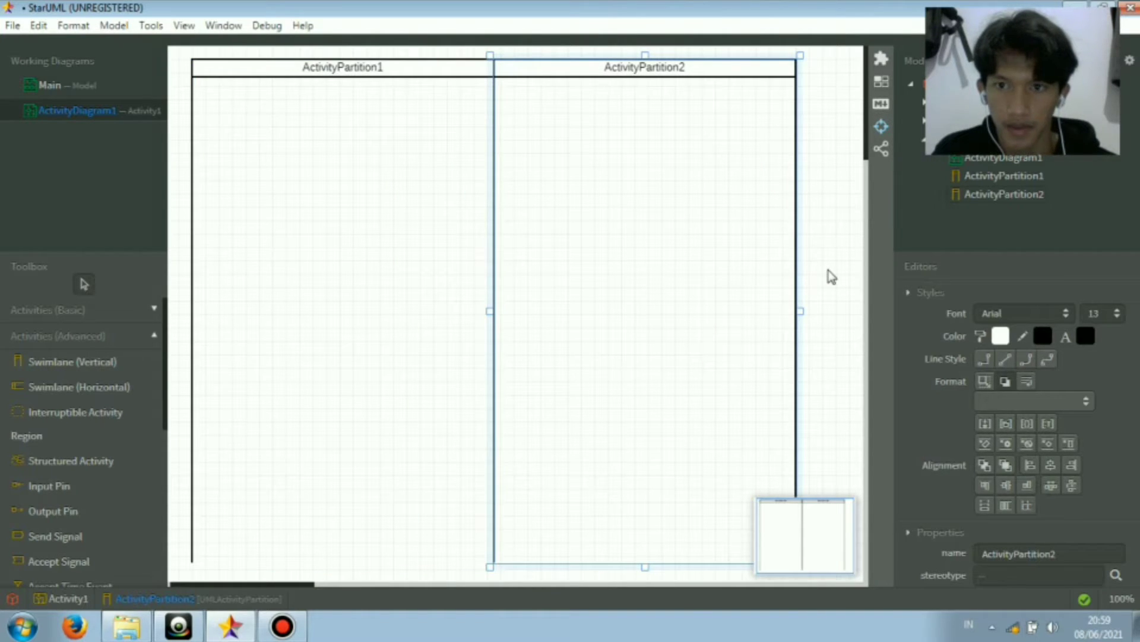
left_click(828, 271)
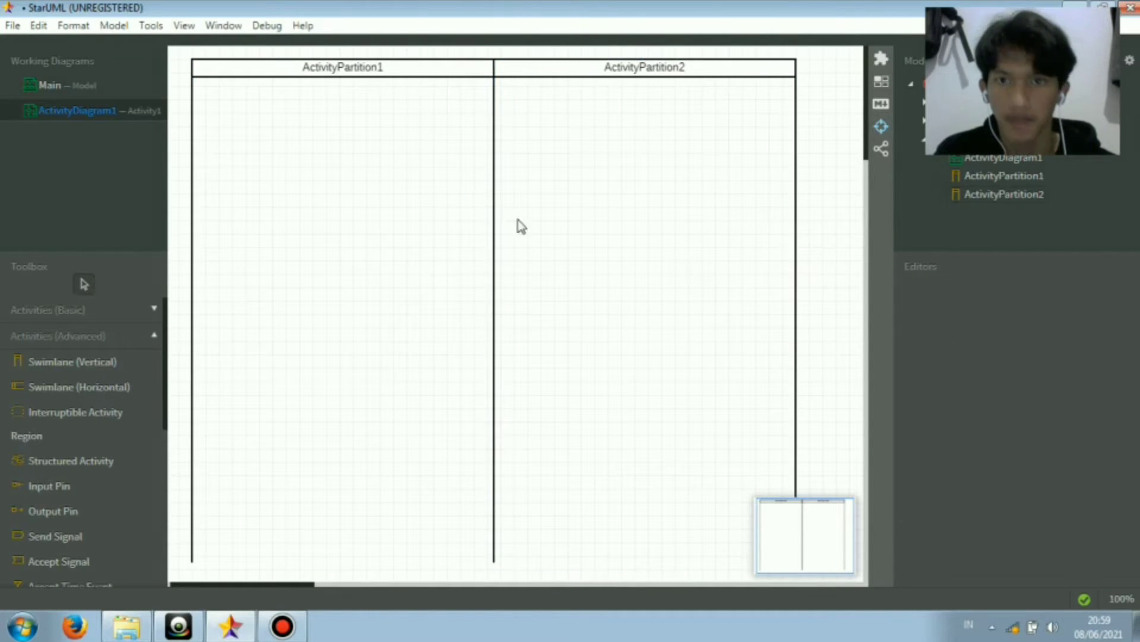
Rename the left swimlane to User and the right swimlane to Sistem
double_click(361, 72)
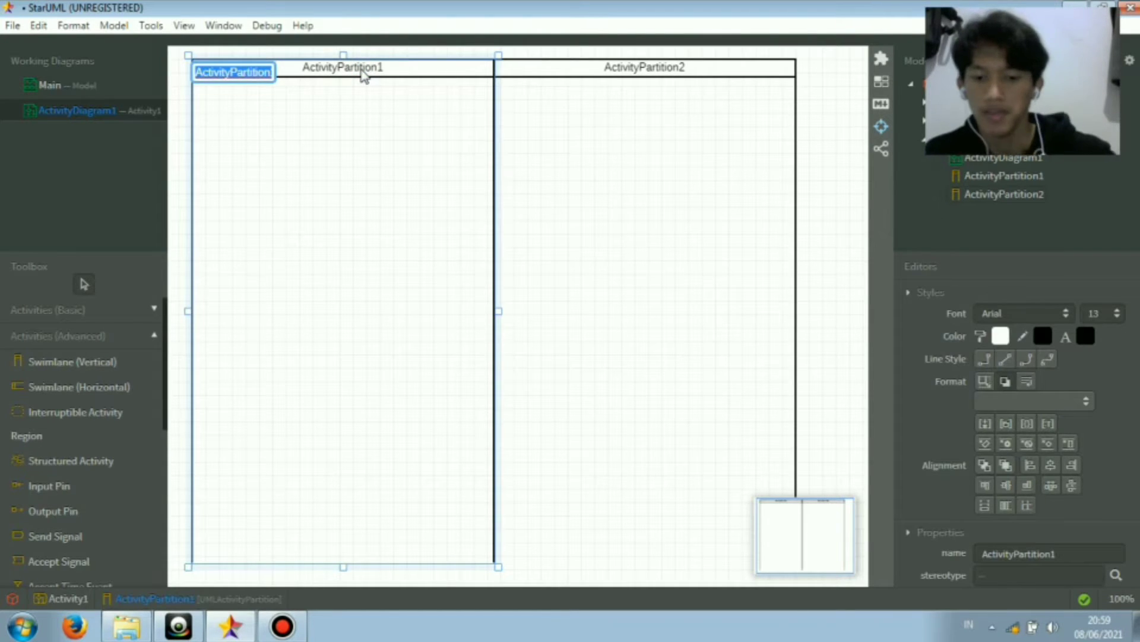
type("User")
key("Return")
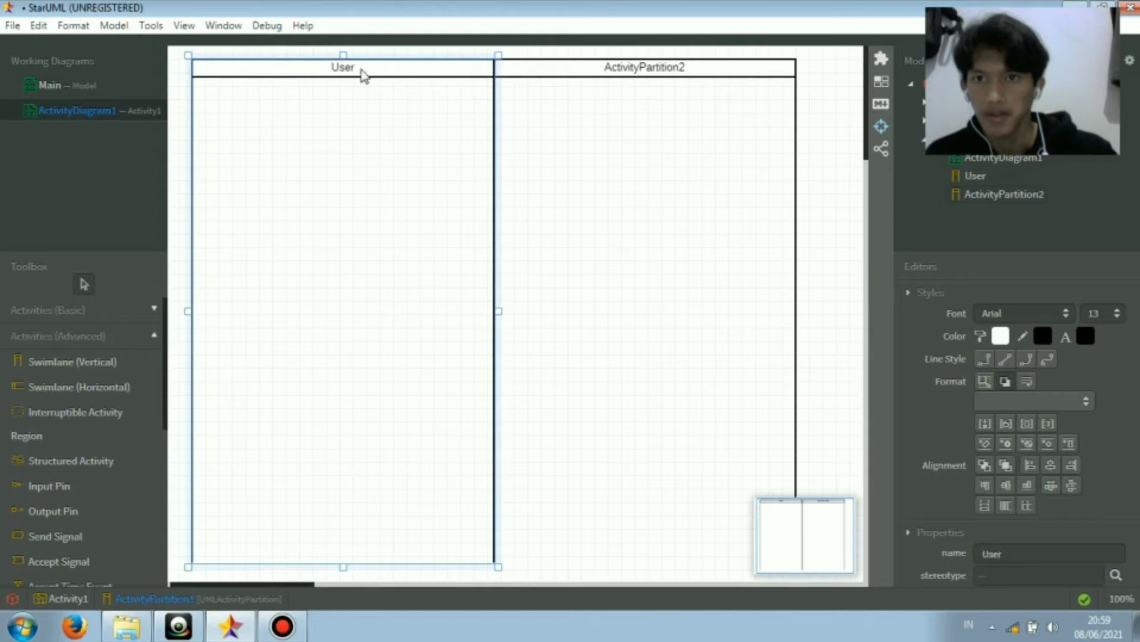
double_click(656, 72)
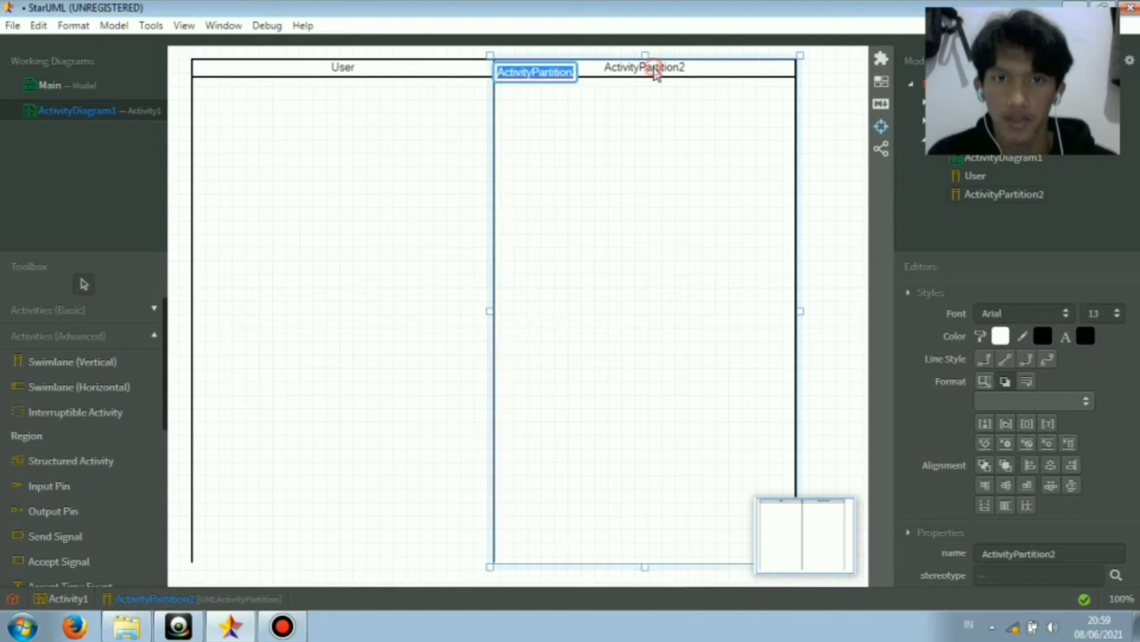
type("Sistem")
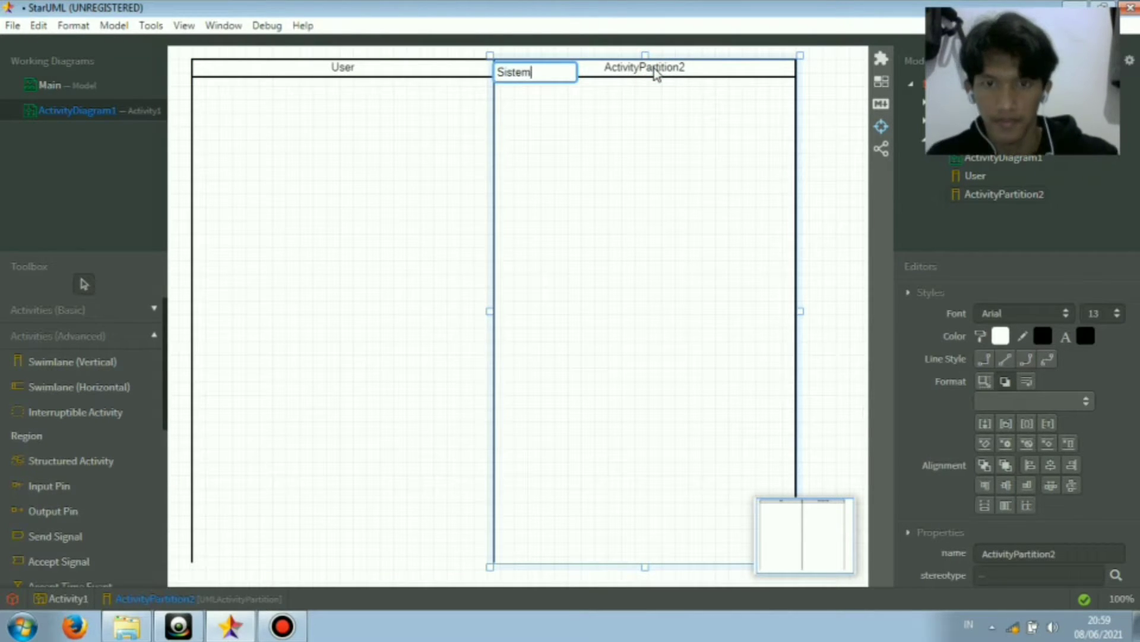
key("Return")
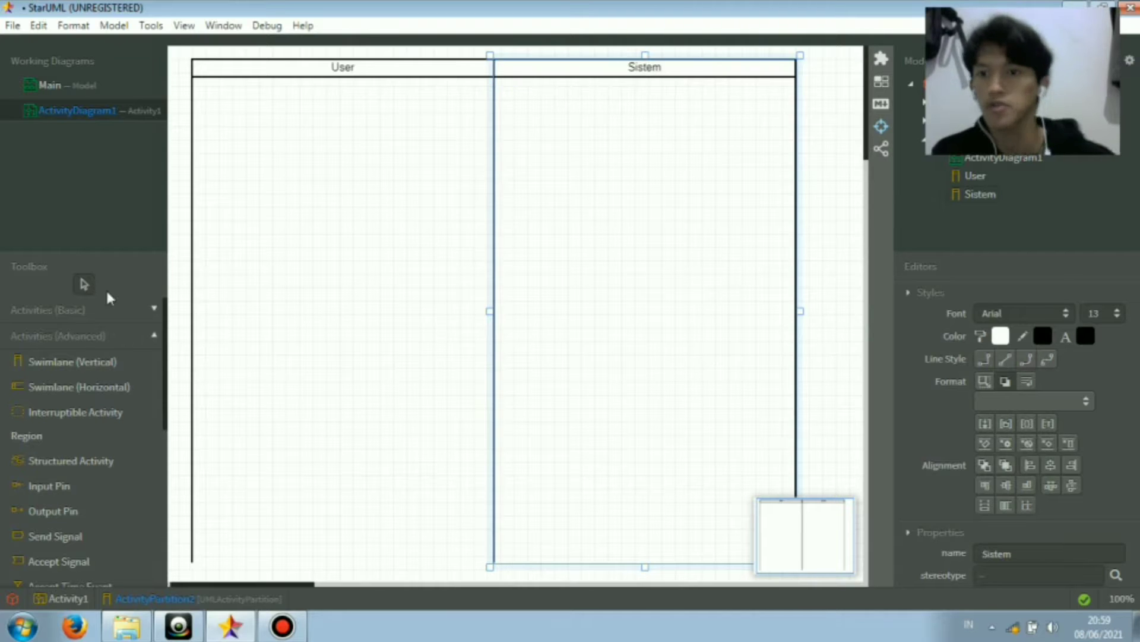
Place an initial node centred just below the header of the User swimlane
left_click(158, 338)
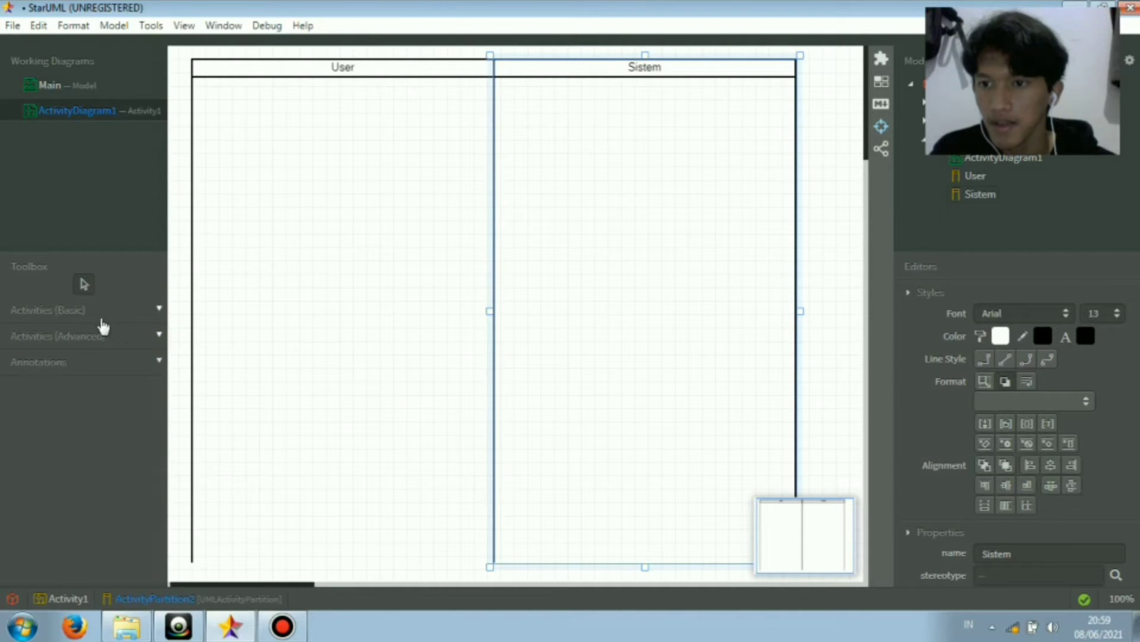
left_click(158, 311)
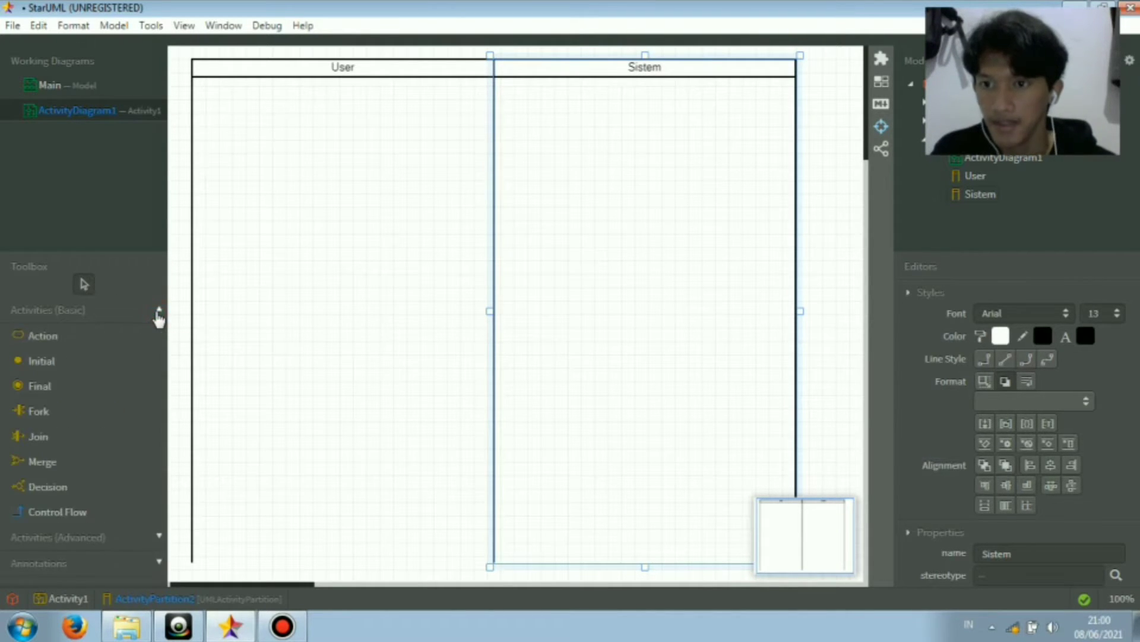
left_click(74, 363)
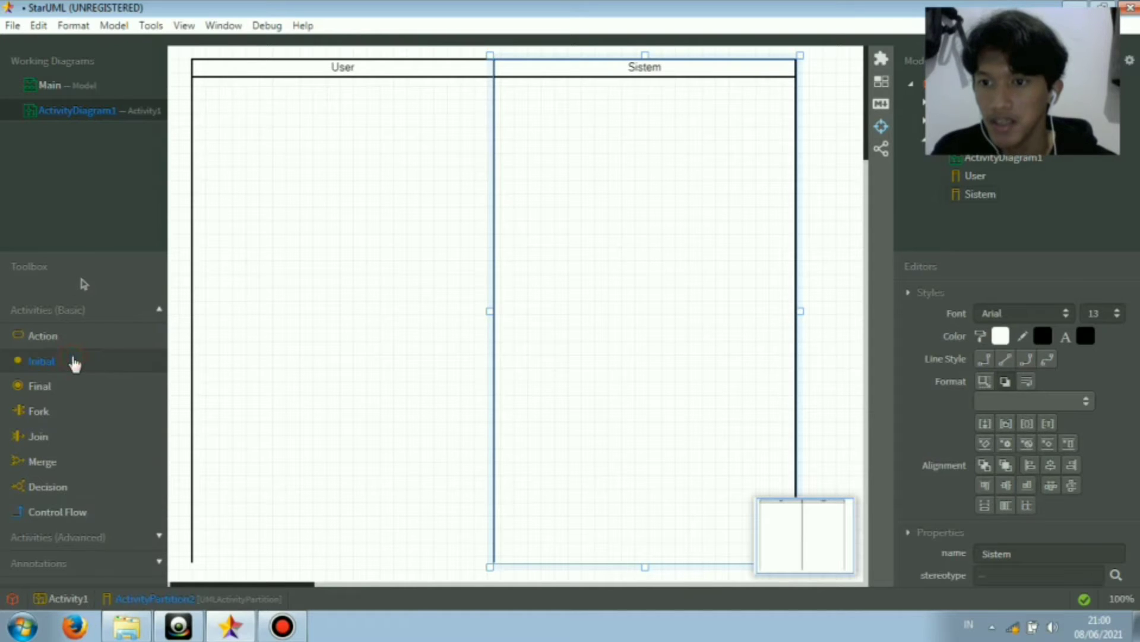
left_click(344, 99)
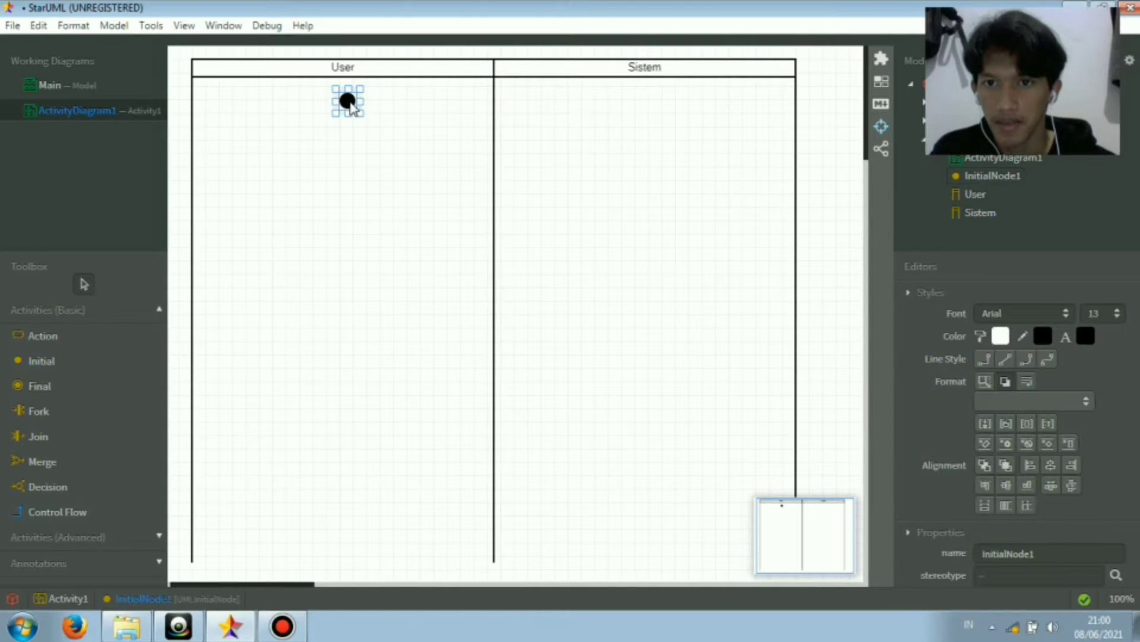
left_click_drag(352, 107, 344, 108)
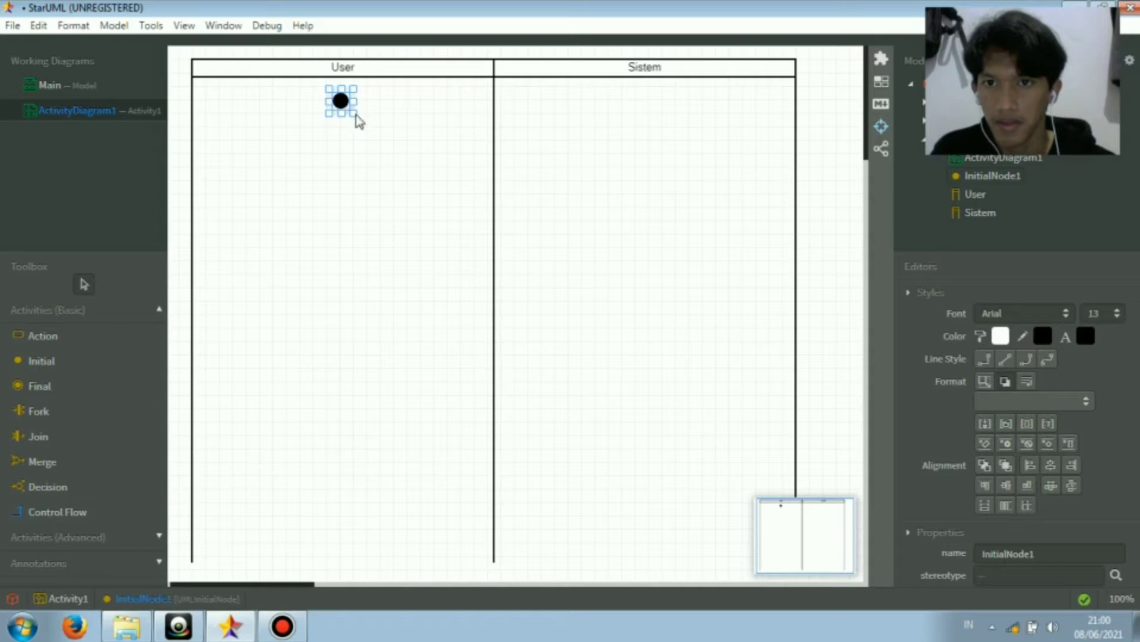
left_click(363, 126)
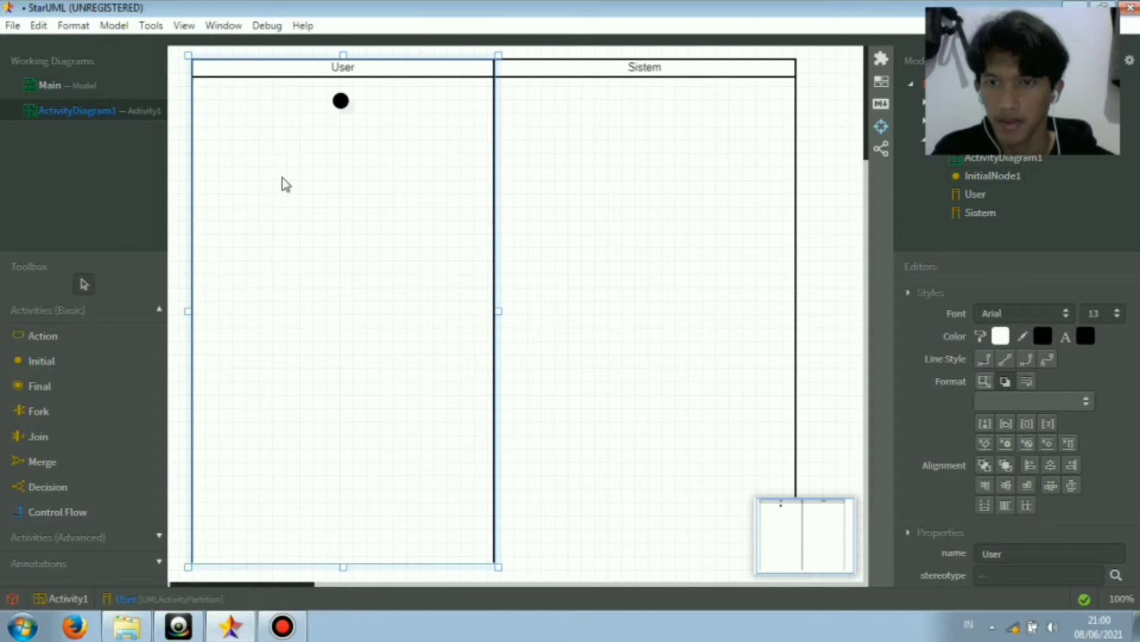
Add an action named Login to the User swimlane and centre it a short distance below the initial node
left_click(117, 348)
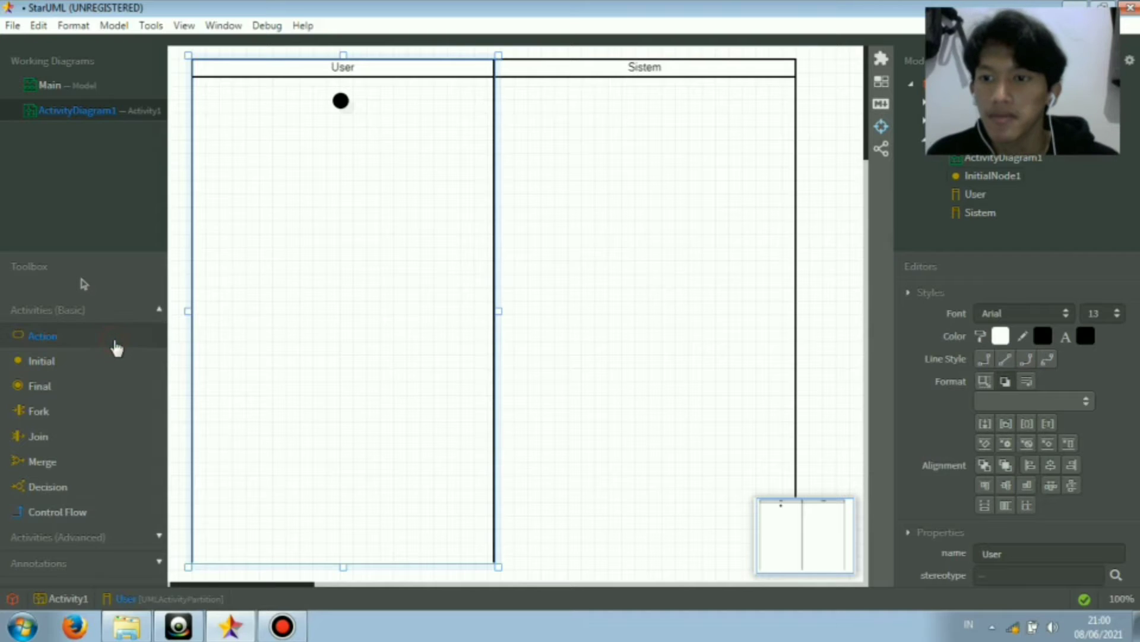
left_click(341, 158)
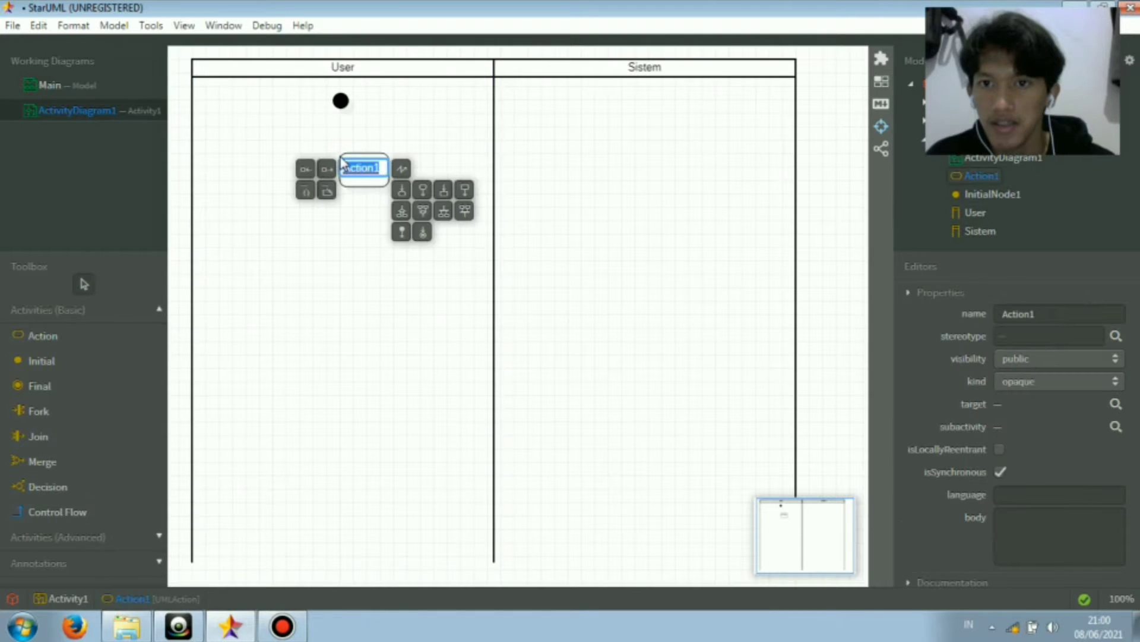
type("Login")
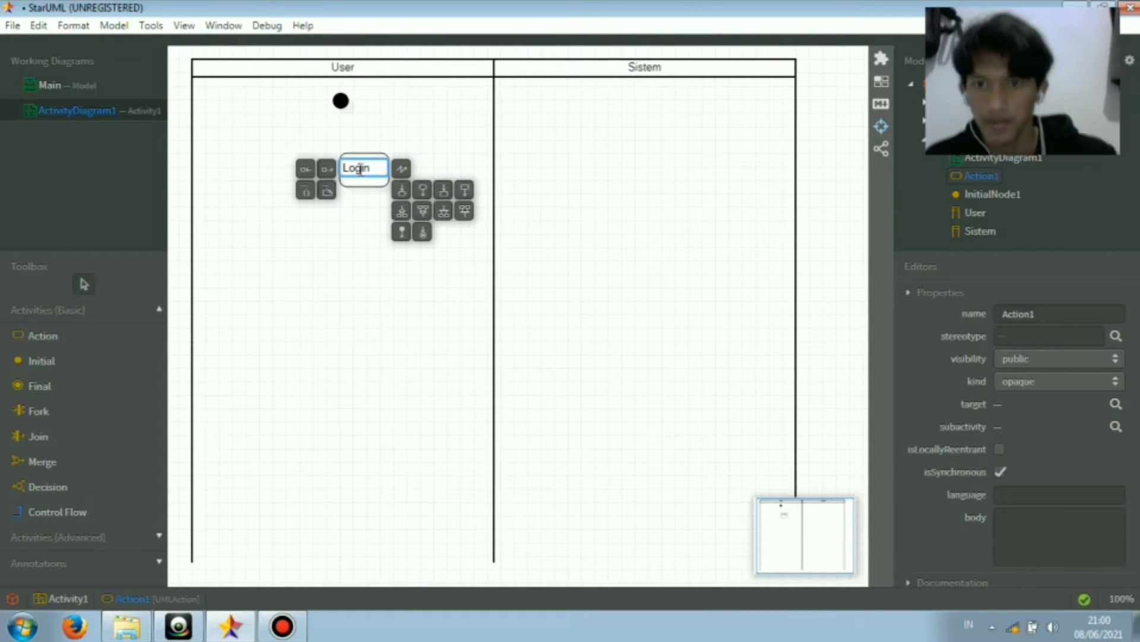
key("Return")
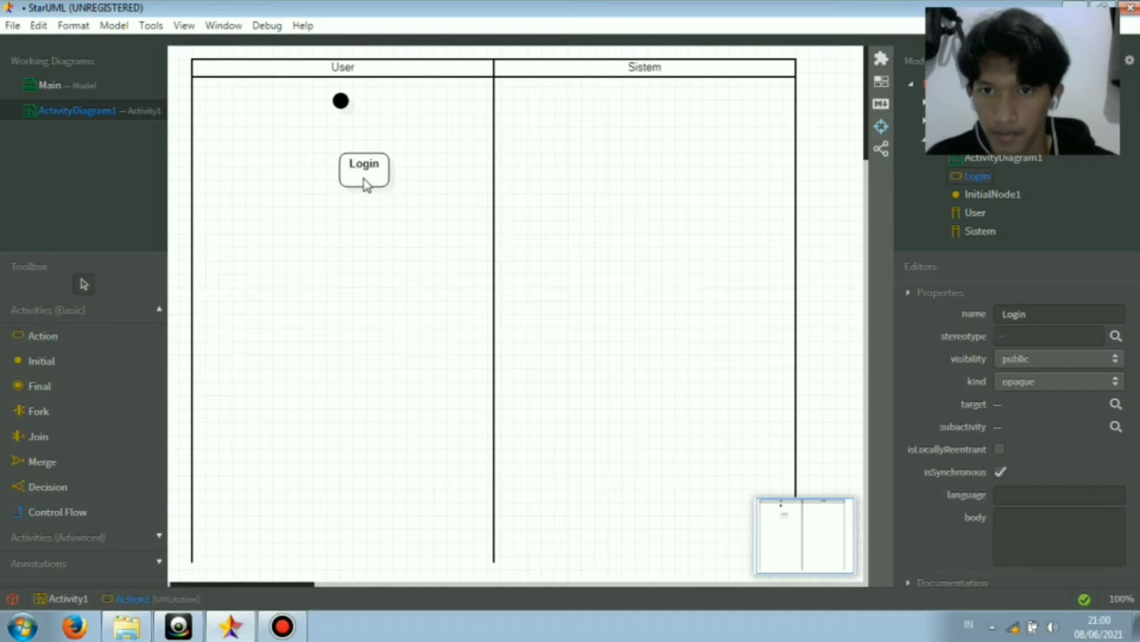
mouse_move(374, 177)
left_mouse_down()
mouse_move(349, 165)
mouse_move(372, 159)
left_mouse_up()
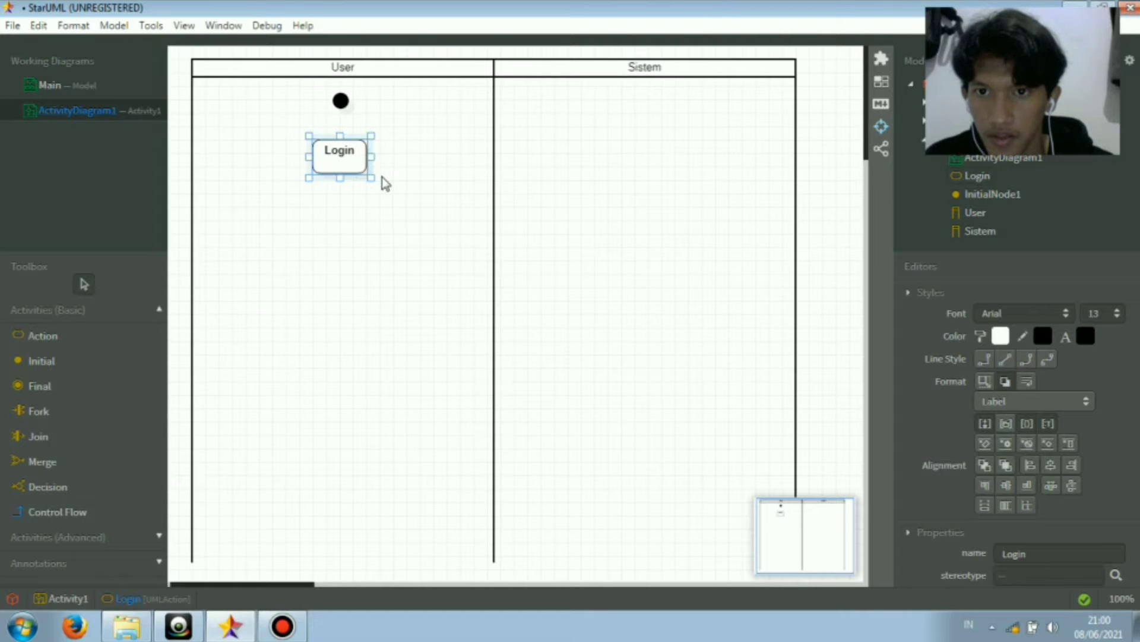
left_click(384, 181)
left_click(356, 162)
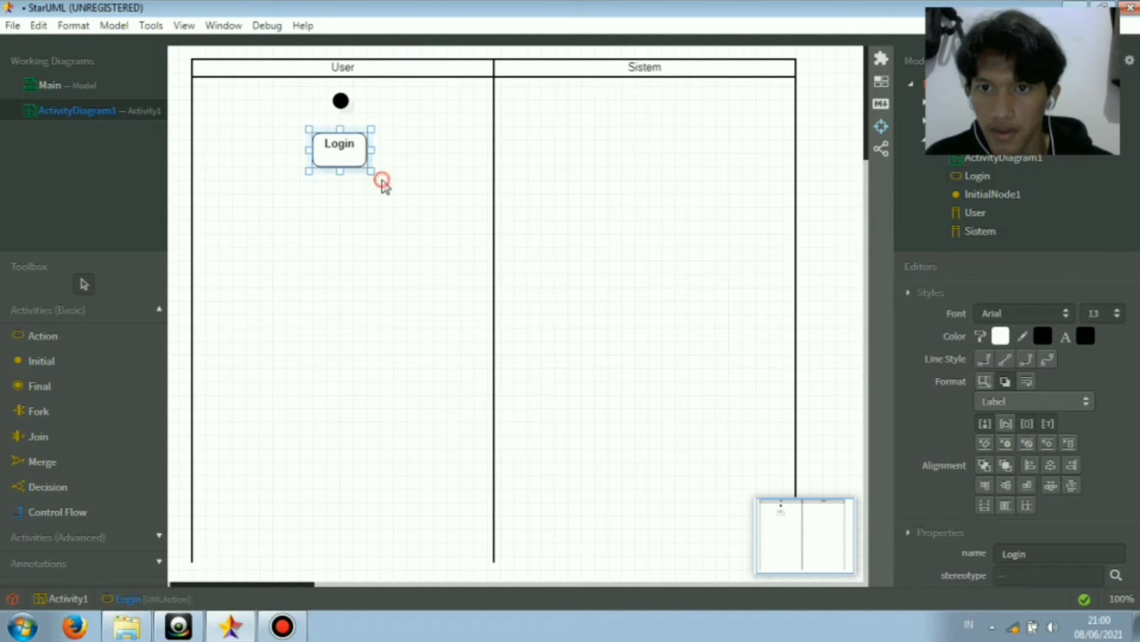
left_click(383, 180)
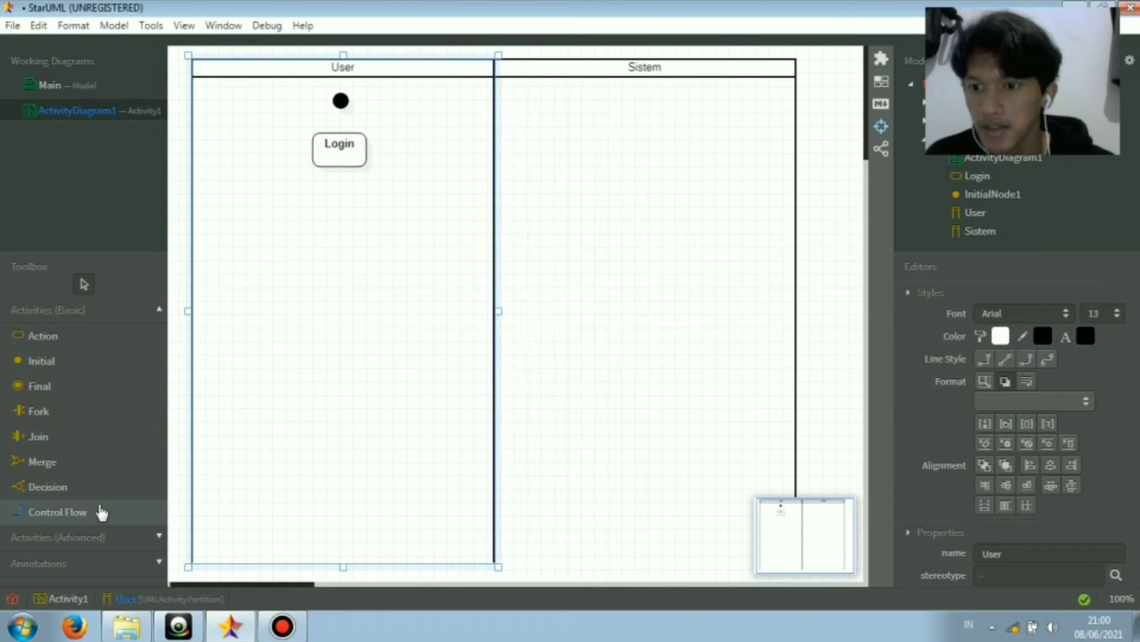
Connect the initial node to the Login action with a control flow
left_click(89, 515)
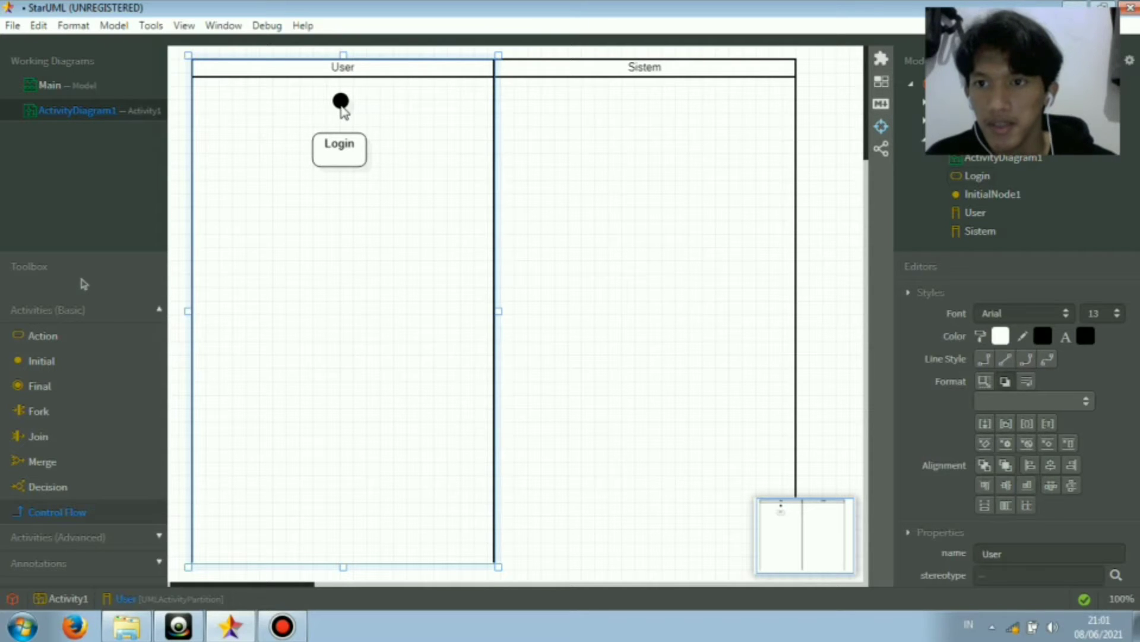
left_click_drag(341, 102, 344, 147)
left_click(414, 145)
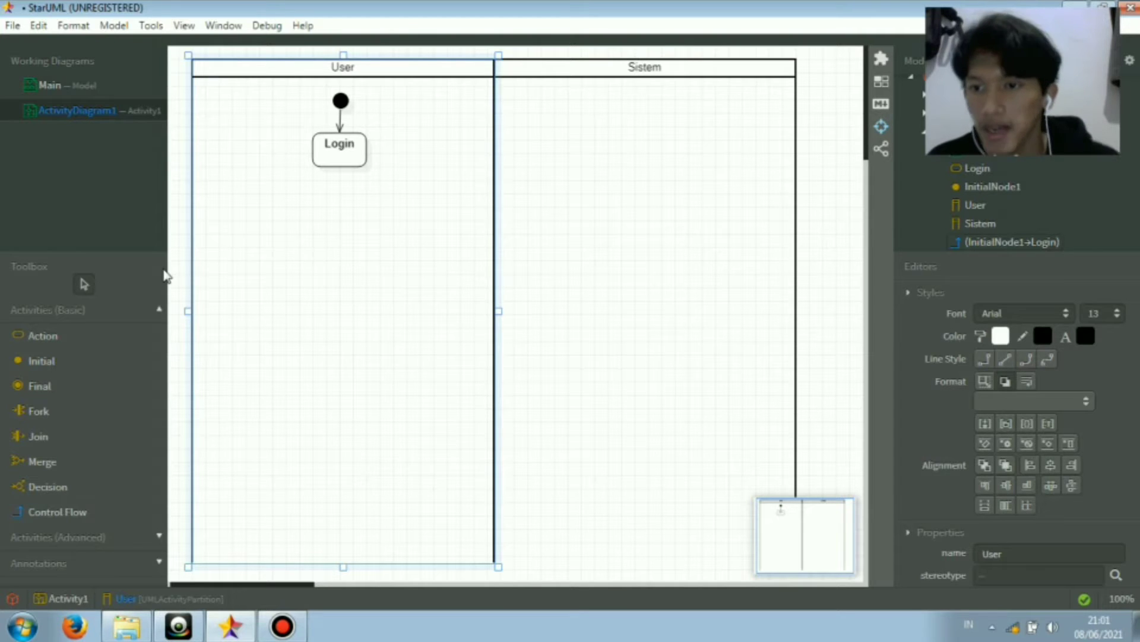
Add an action named Verifikasi Akun near the upper part of the Sistem swimlane
left_click(83, 337)
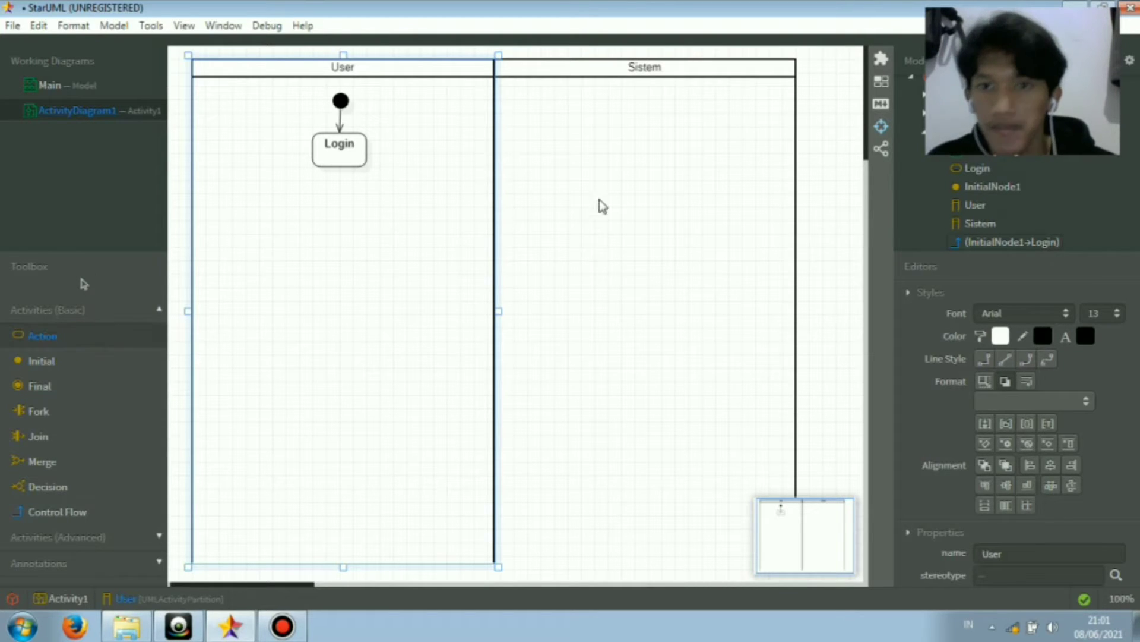
left_click(641, 133)
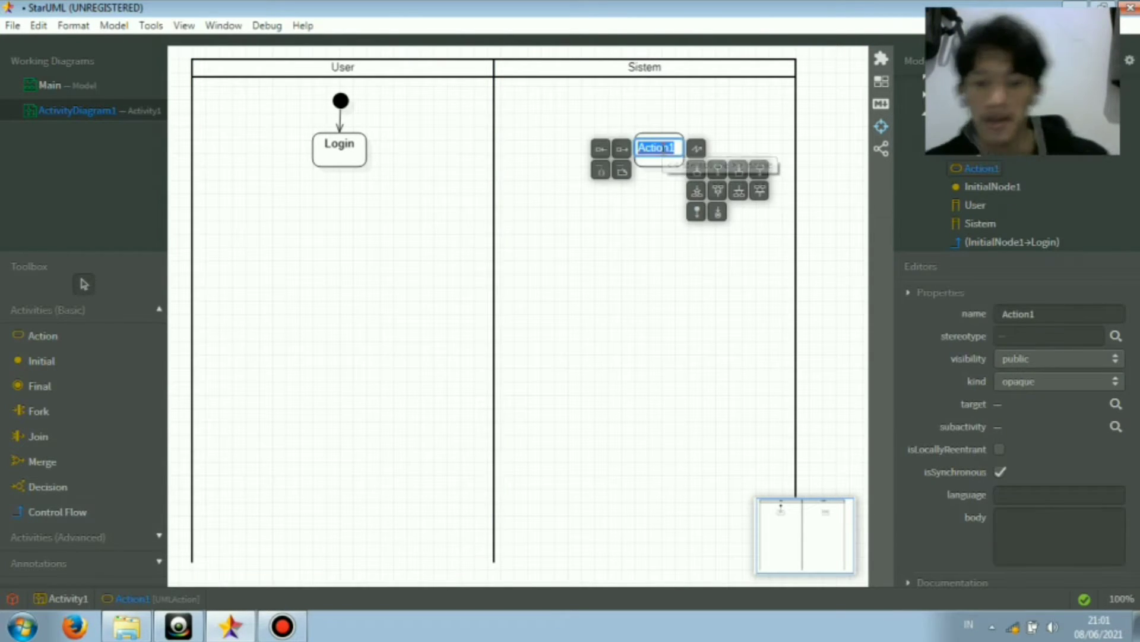
type("Verif")
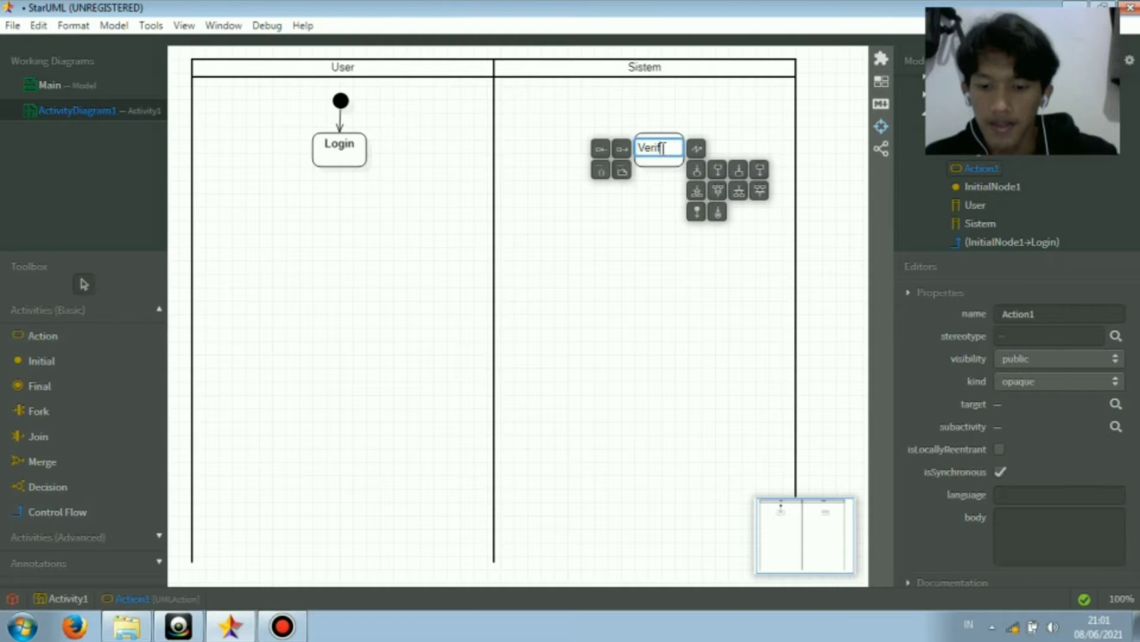
type("ikasi")
type("un")
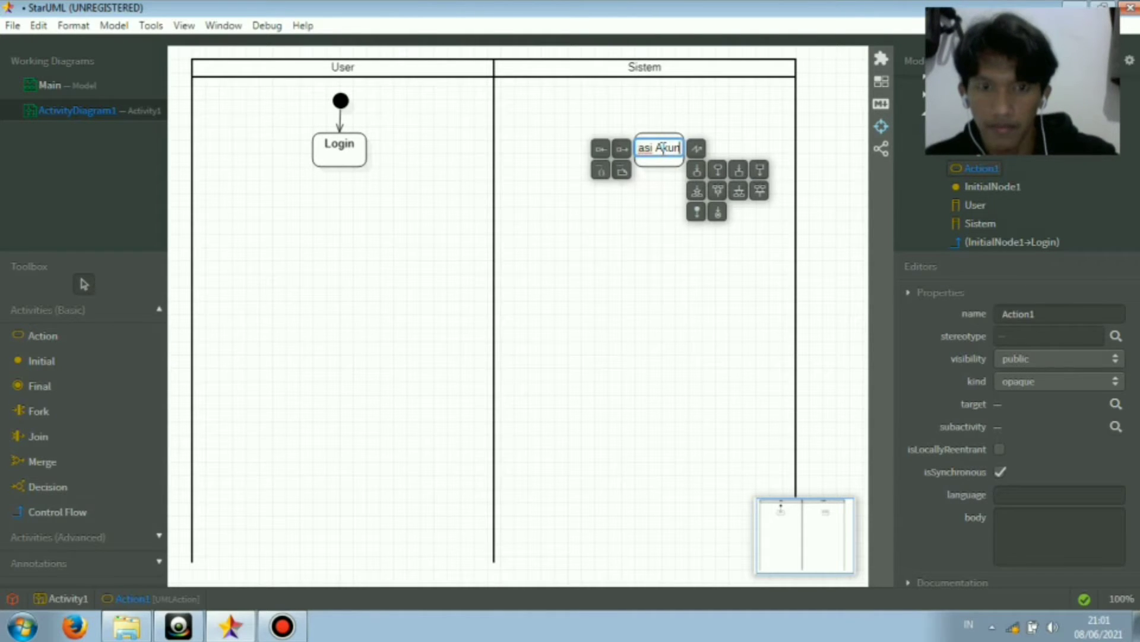
key("Return")
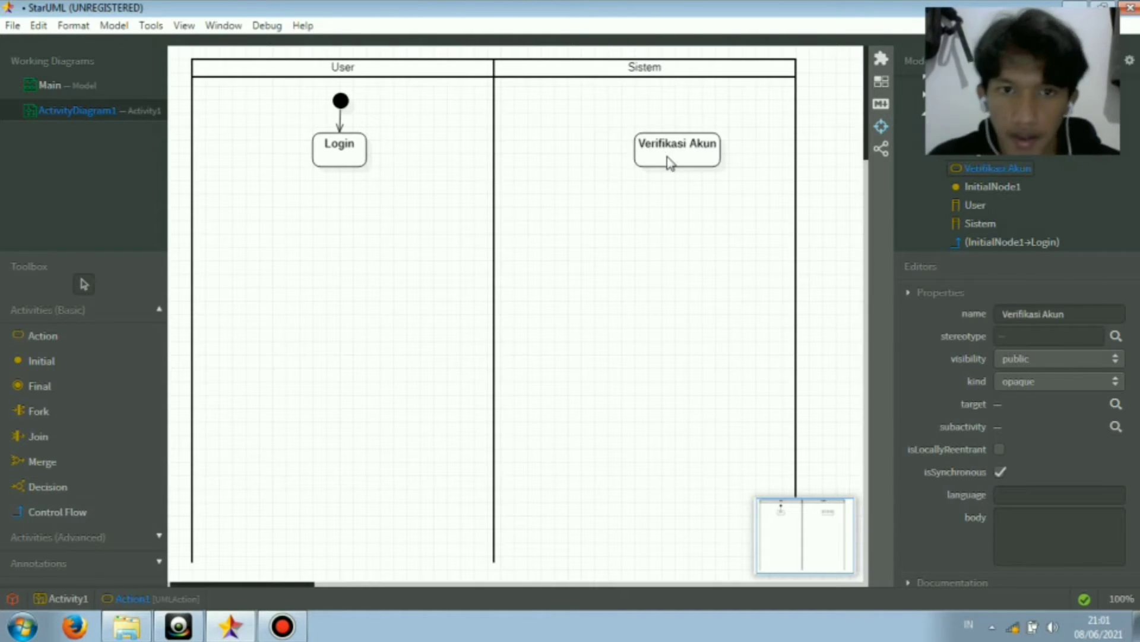
Widen the Verifikasi Akun action slightly, centre it in the Sistem swimlane and line it up horizontally with the Login action
left_click_drag(669, 158, 647, 154)
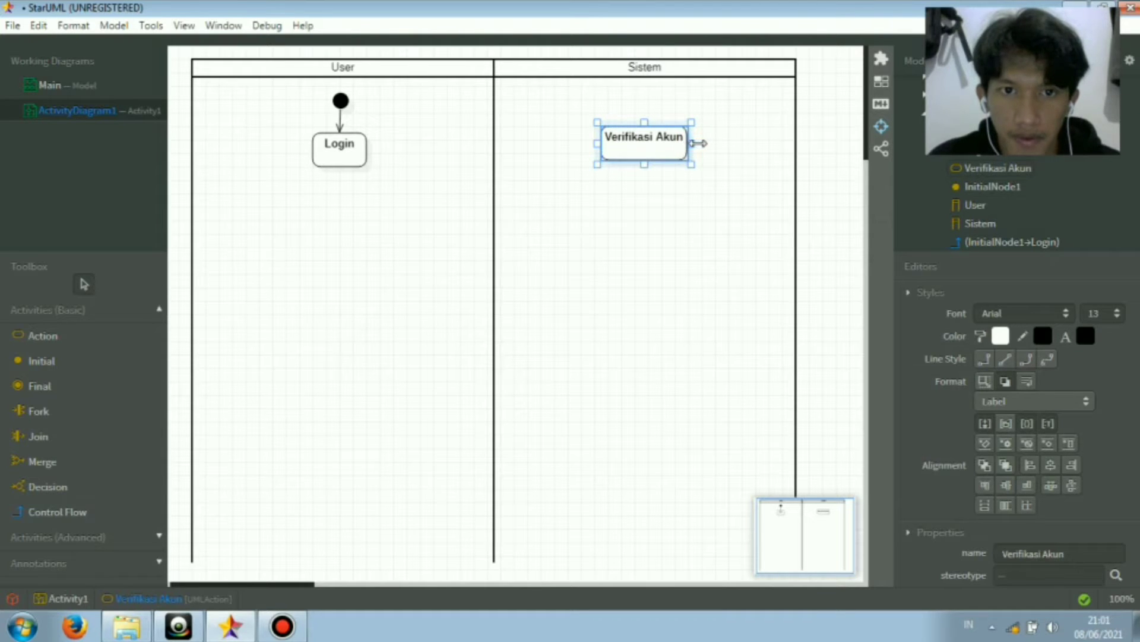
left_click_drag(698, 143, 705, 143)
left_click(592, 220)
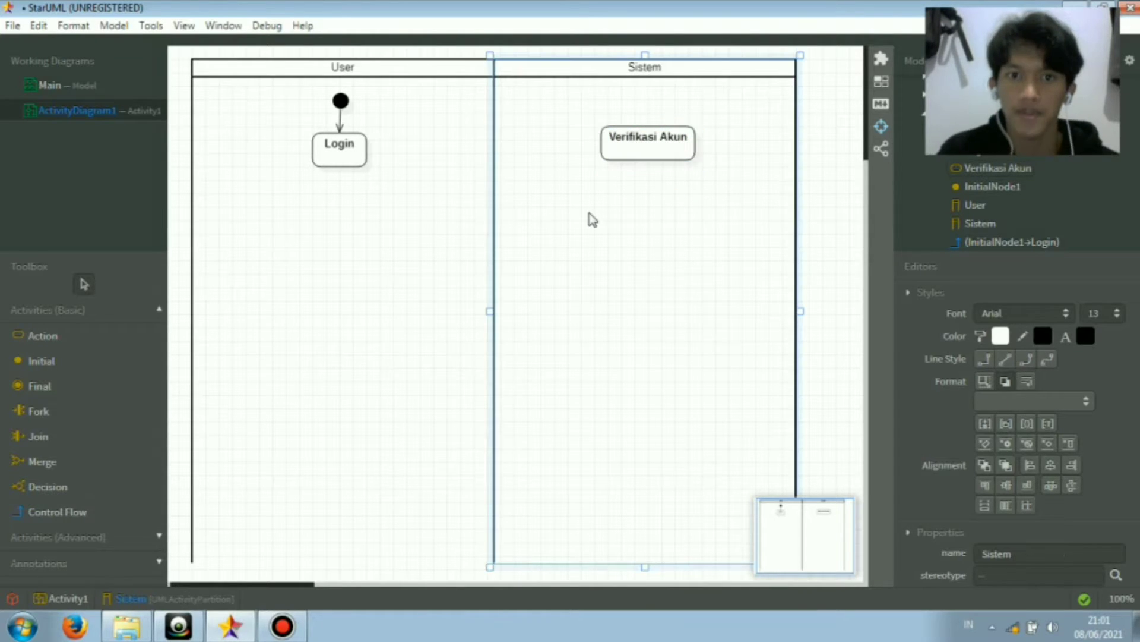
left_click(663, 146)
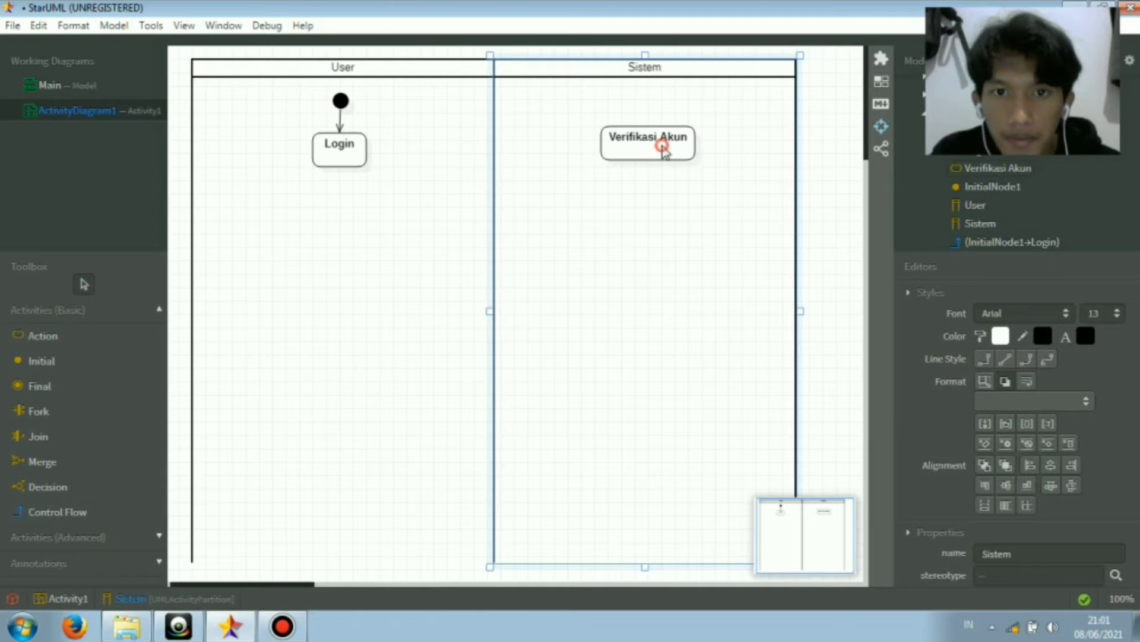
left_click_drag(662, 148, 658, 163)
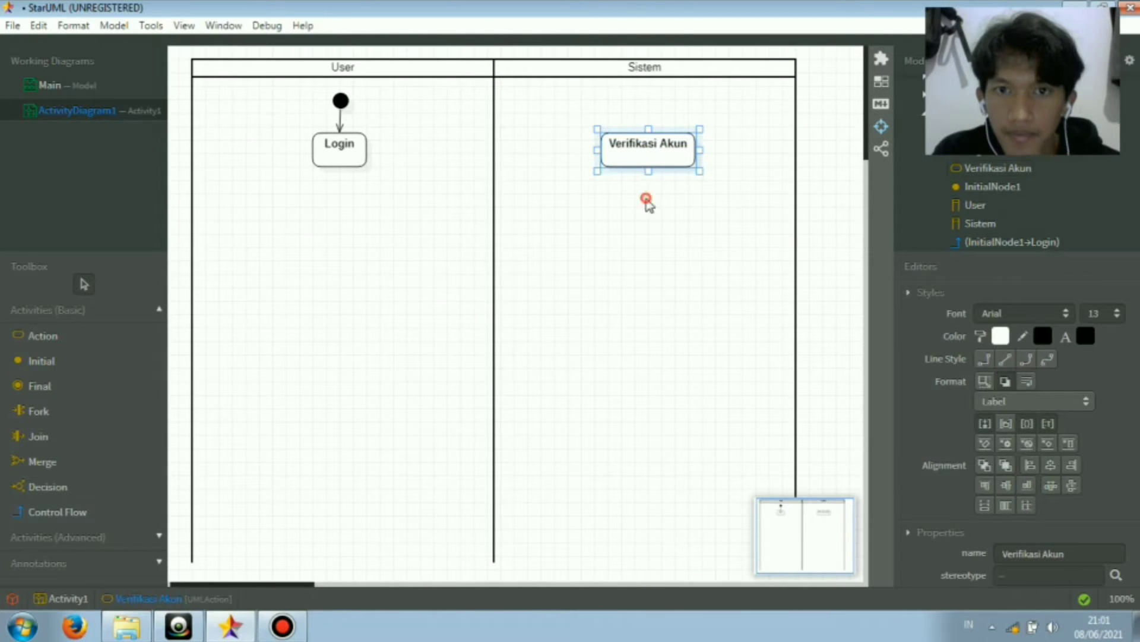
left_click(647, 201)
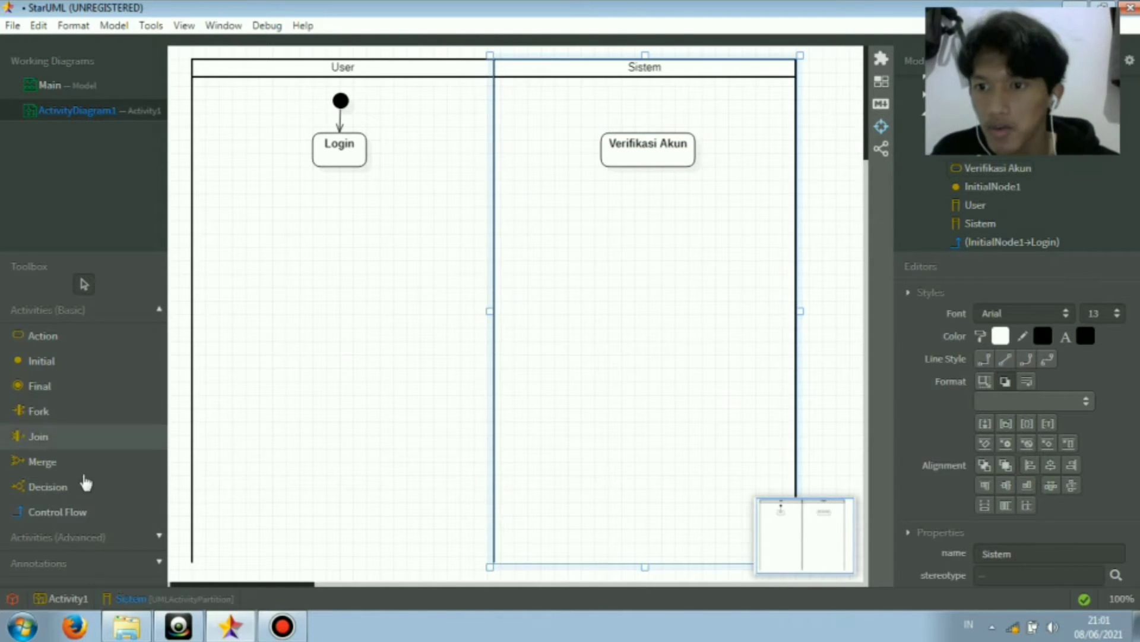
Draw a straight control flow from the Login action to the Verifikasi Akun action
left_click(79, 520)
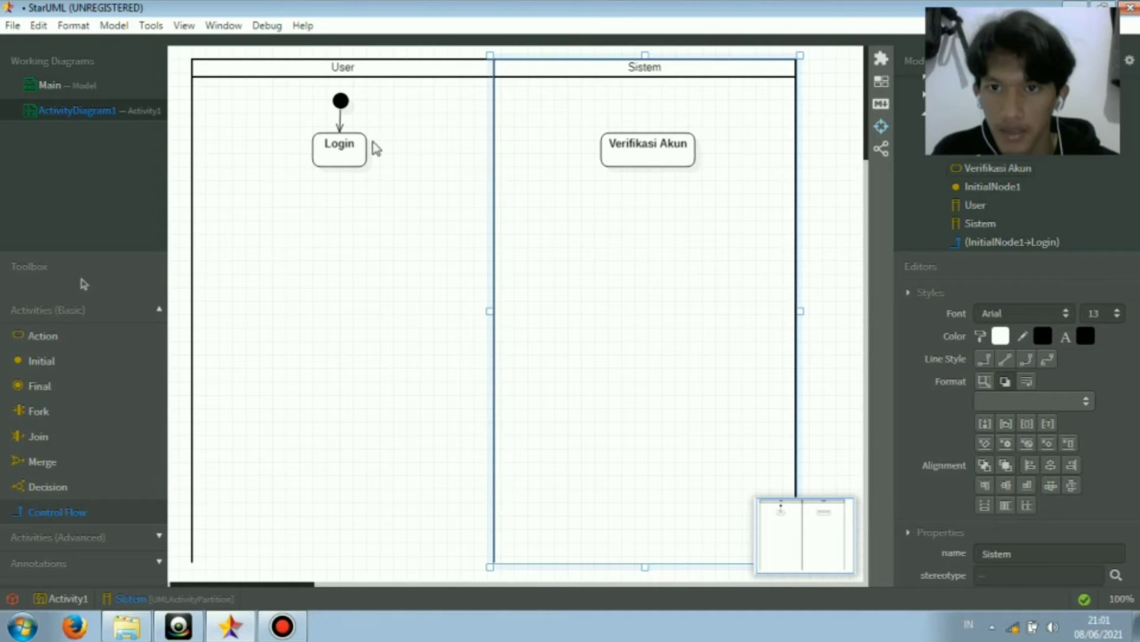
left_click_drag(362, 158, 616, 155)
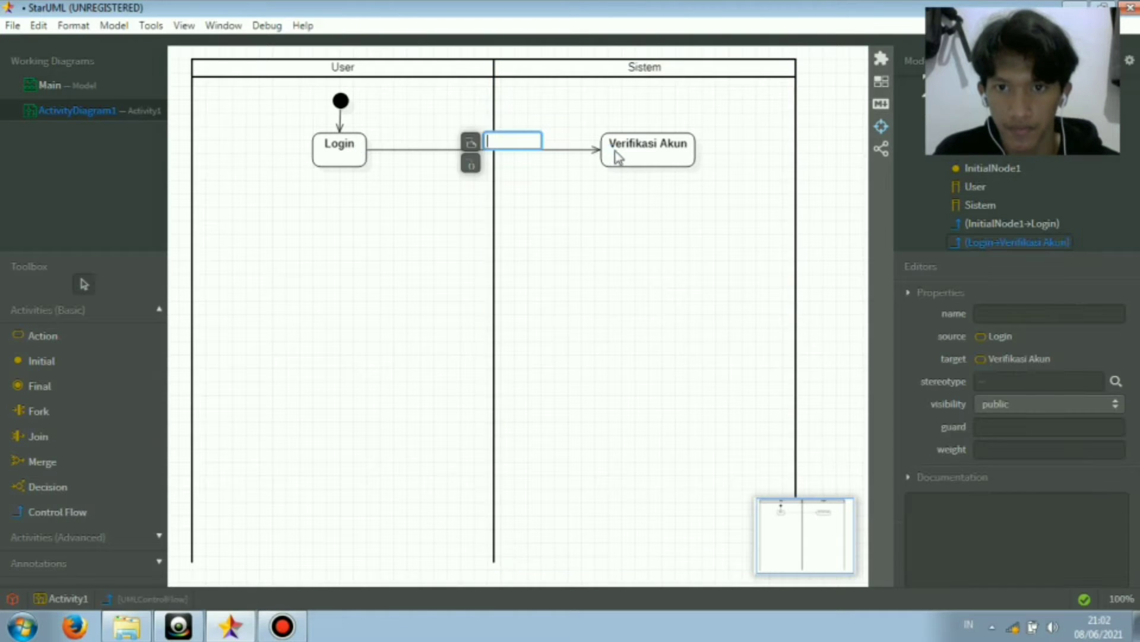
left_click(633, 182)
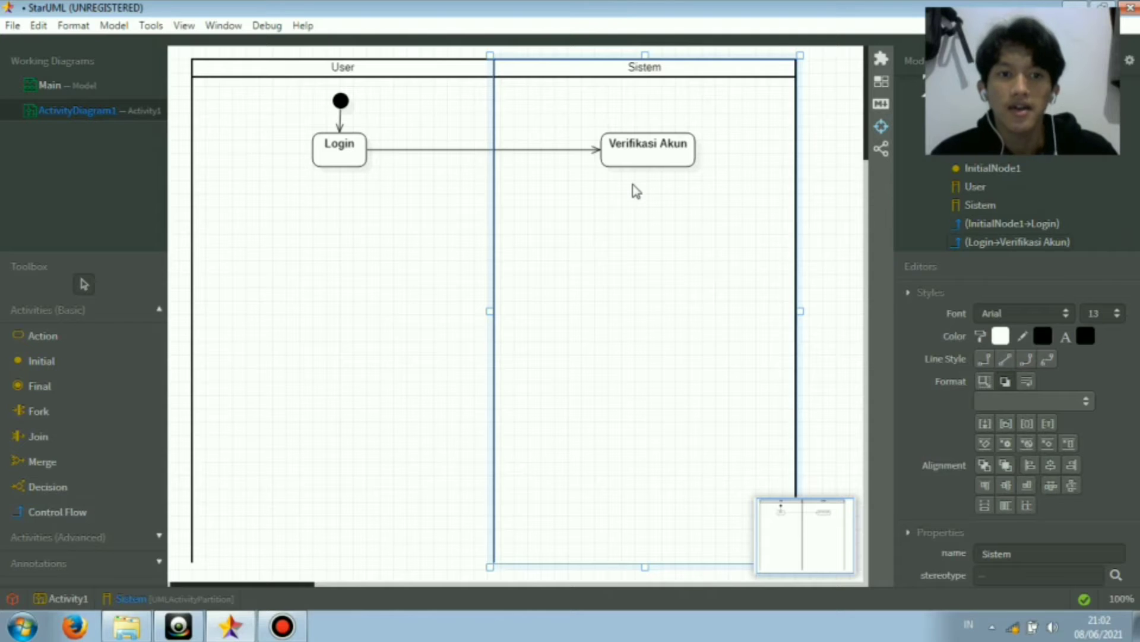
Place a decision node below Verifikasi Akun, enlarge it slightly and centre it under that action
left_click(74, 490)
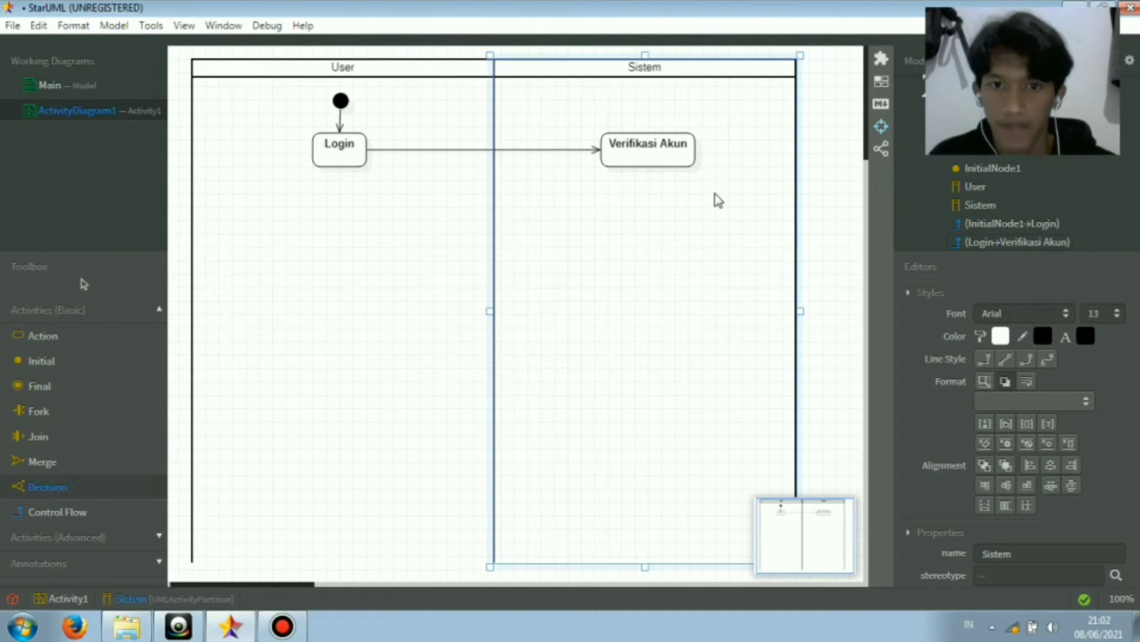
left_click(648, 212)
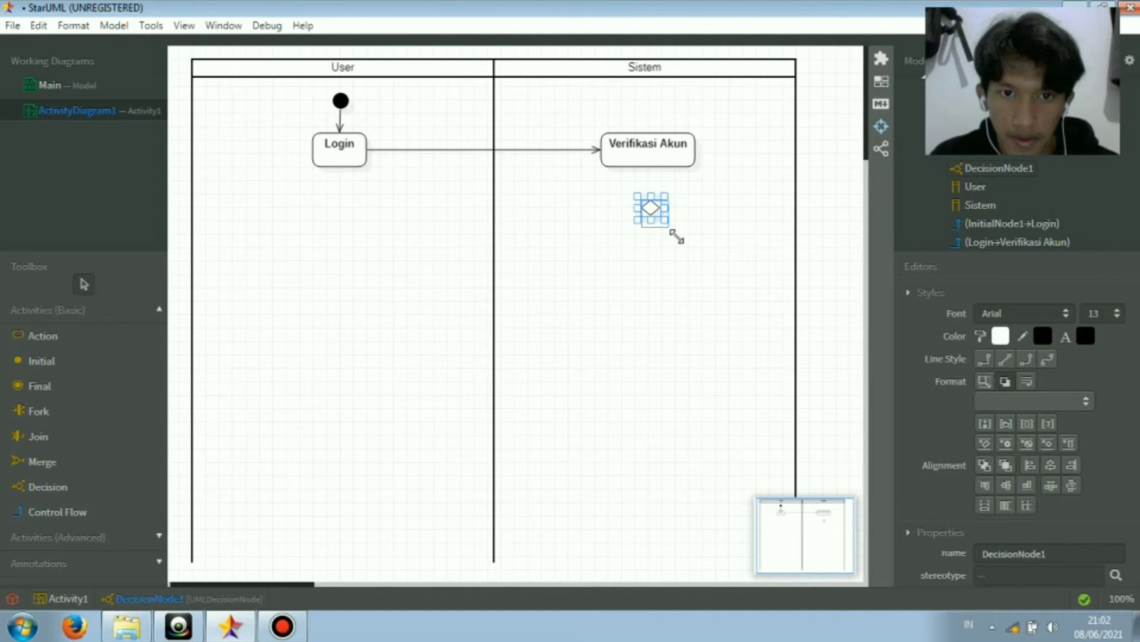
left_click_drag(676, 235, 647, 207)
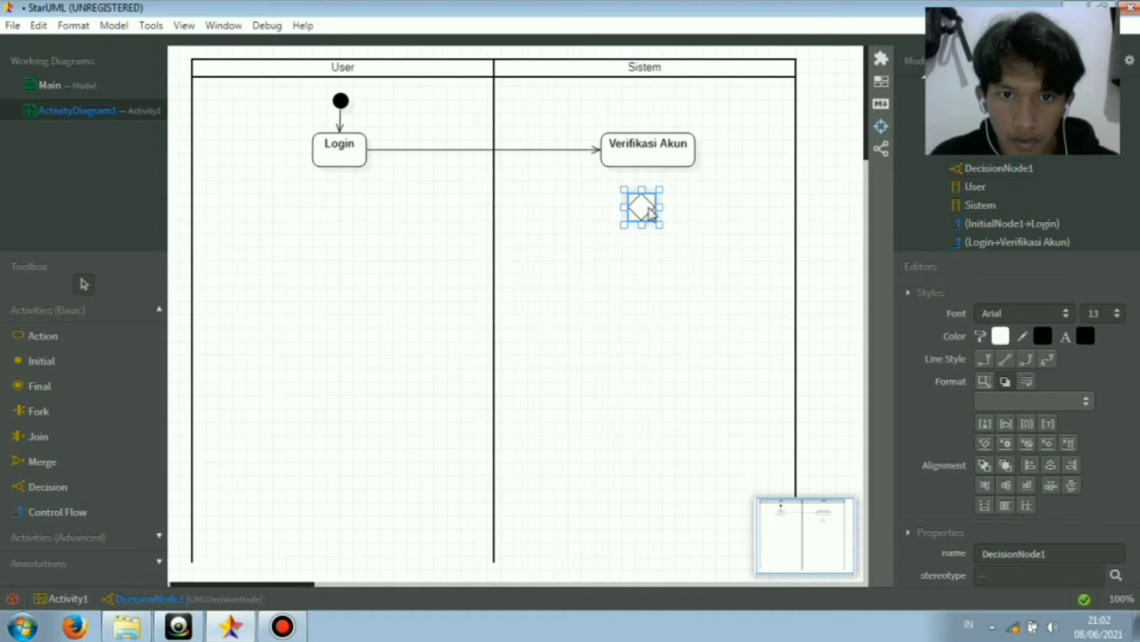
left_click(695, 225)
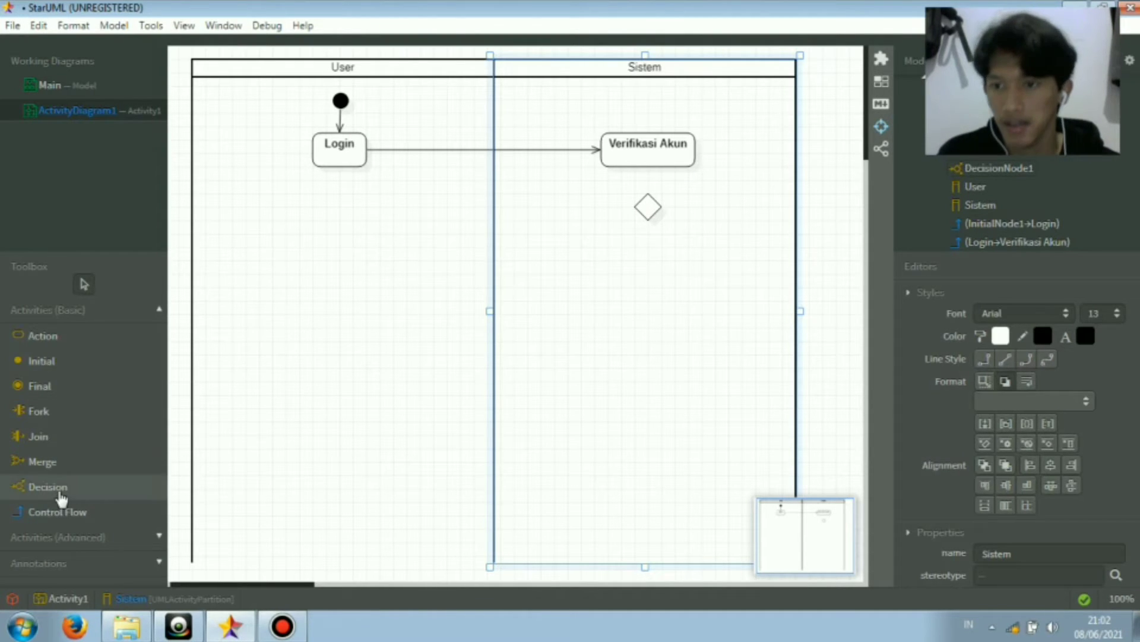
Draw a control flow from the decision node back to the initial node in the User swimlane
left_click(57, 512)
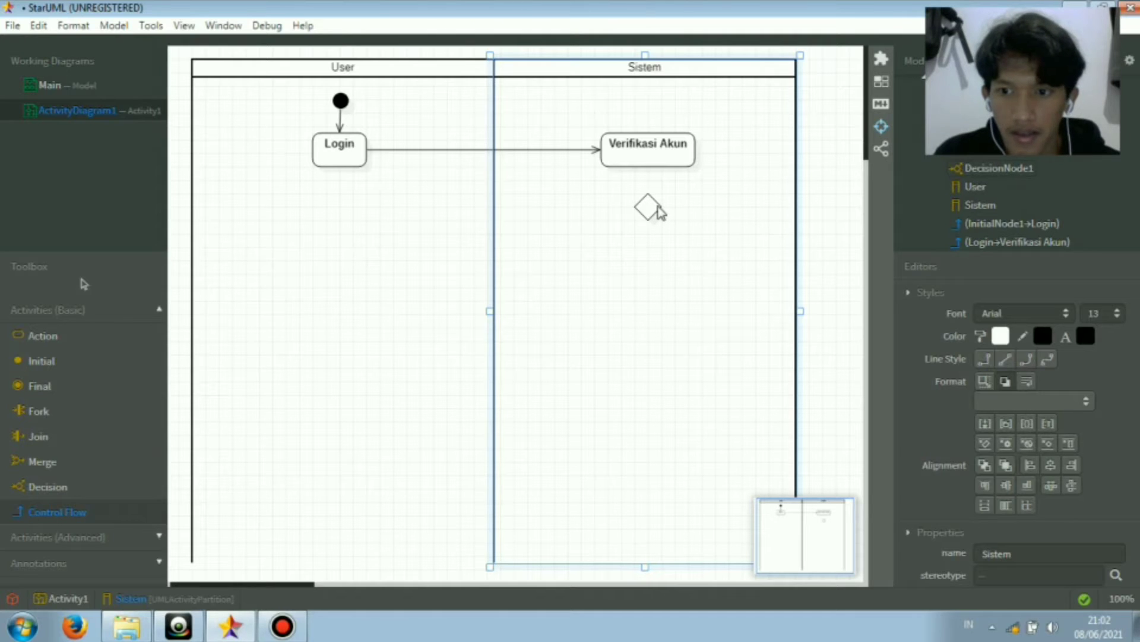
left_click_drag(659, 210, 342, 103)
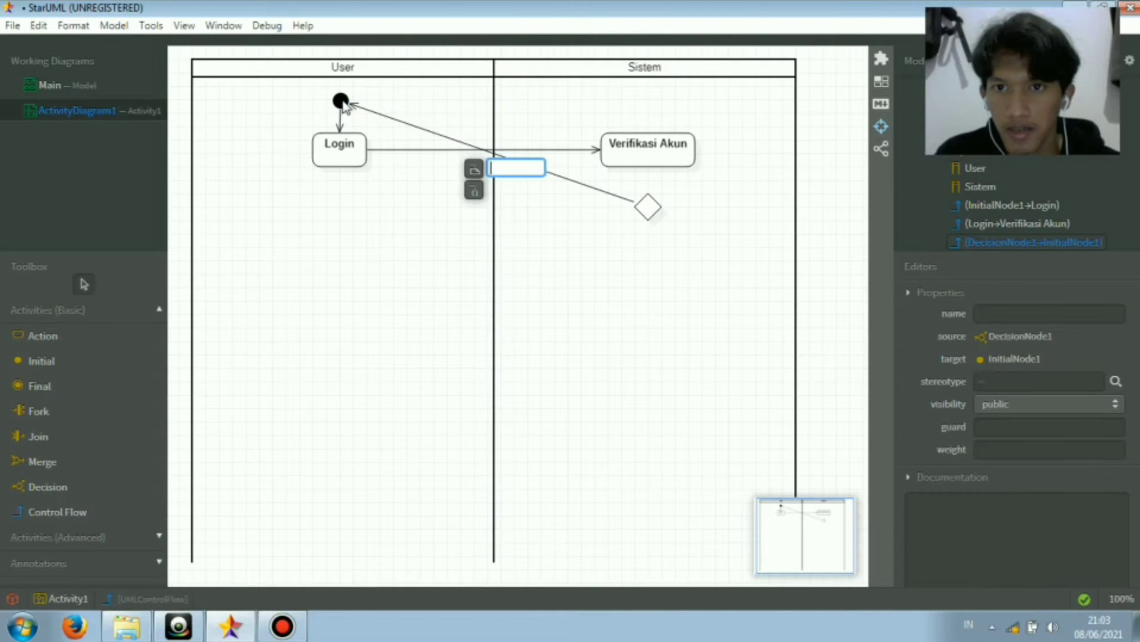
left_click(613, 199)
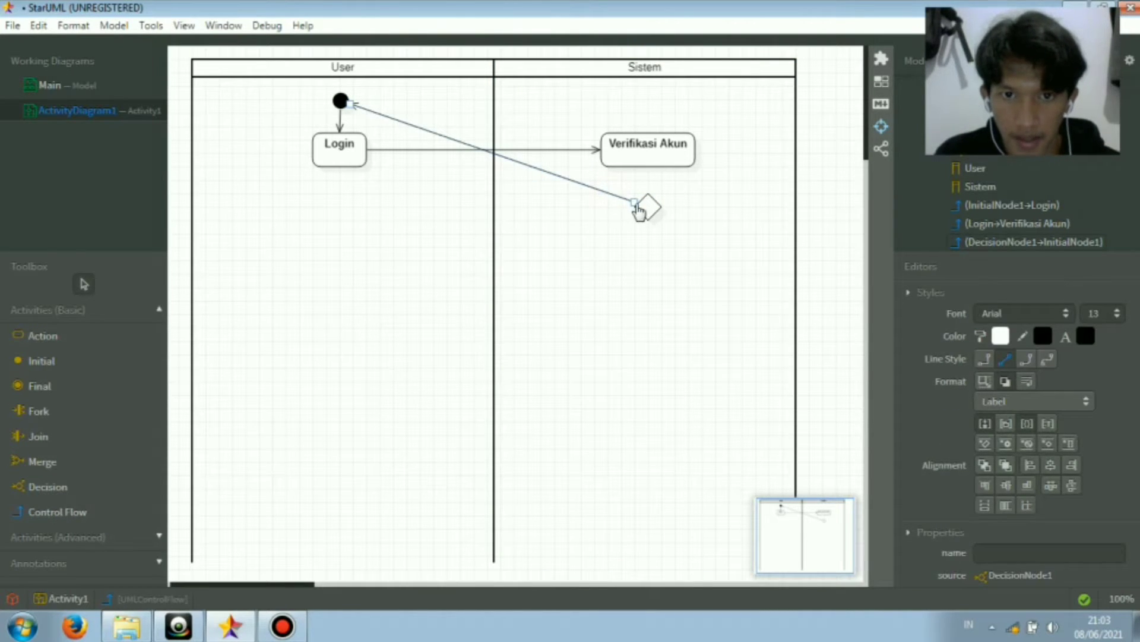
Route the decision's control flow right of and above Verifikasi Akun with square corners, and reattach its end to the top of Login
left_click_drag(634, 205, 657, 213)
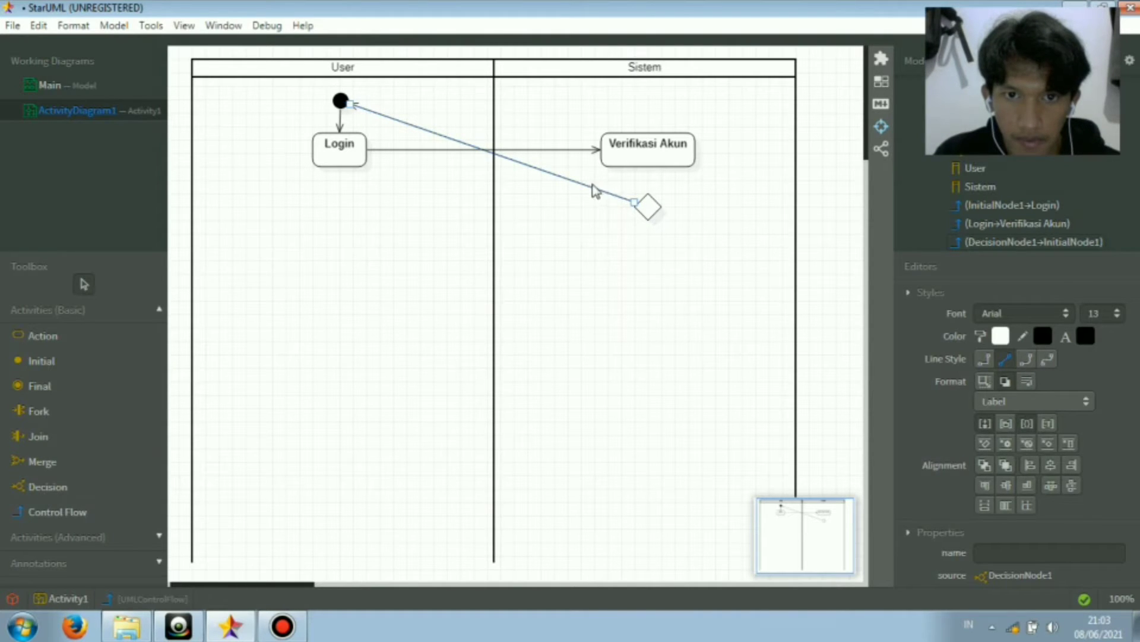
left_click_drag(595, 191, 747, 208)
left_click_drag(634, 179, 743, 123)
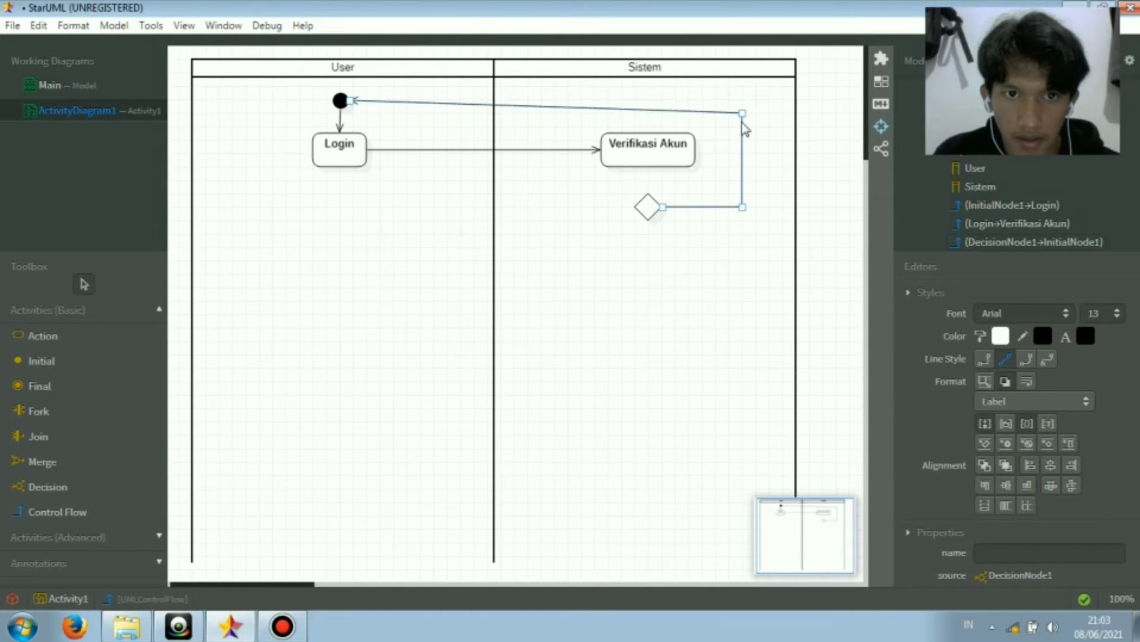
left_click_drag(351, 103, 369, 113)
left_click(370, 113)
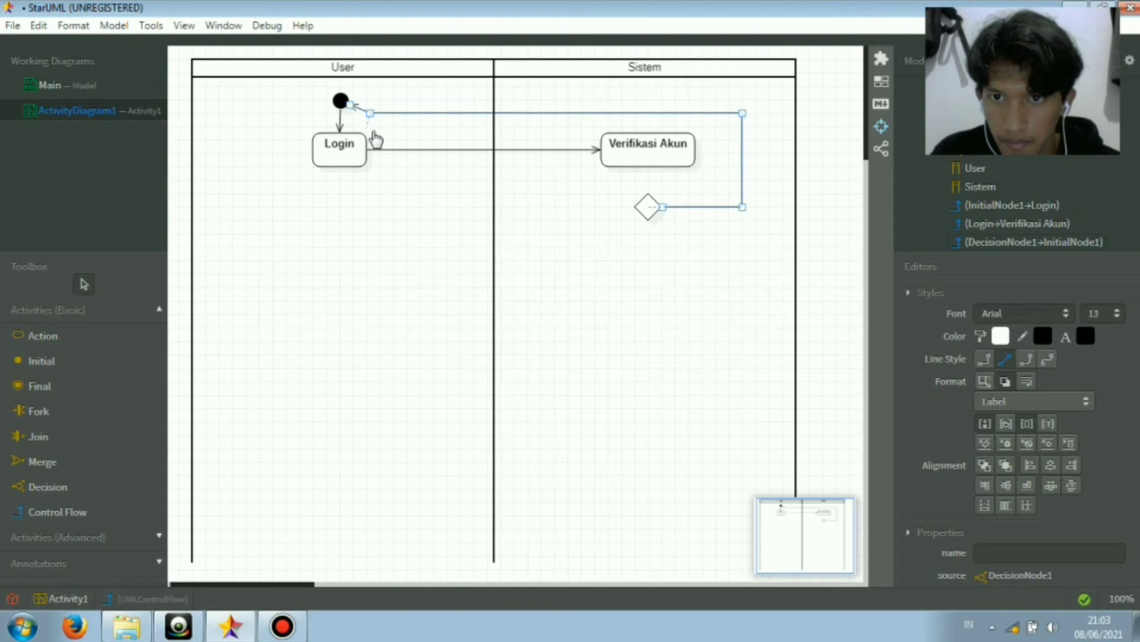
left_click_drag(374, 132, 342, 116)
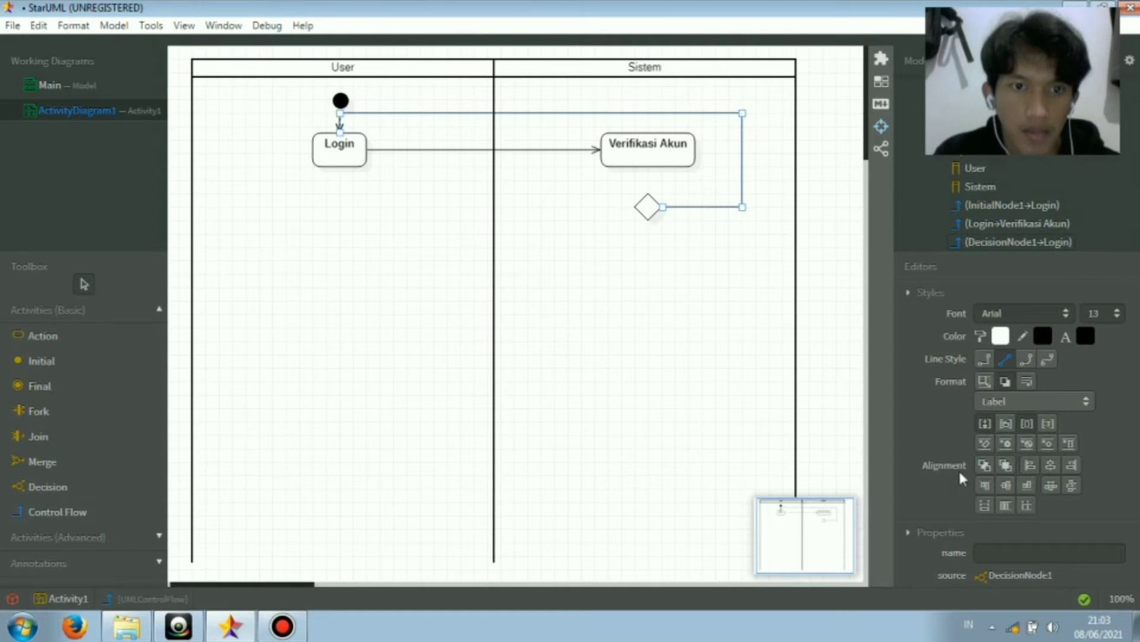
Name the control flow from the decision node to Login Tidak
left_click(998, 553)
type("Tidak")
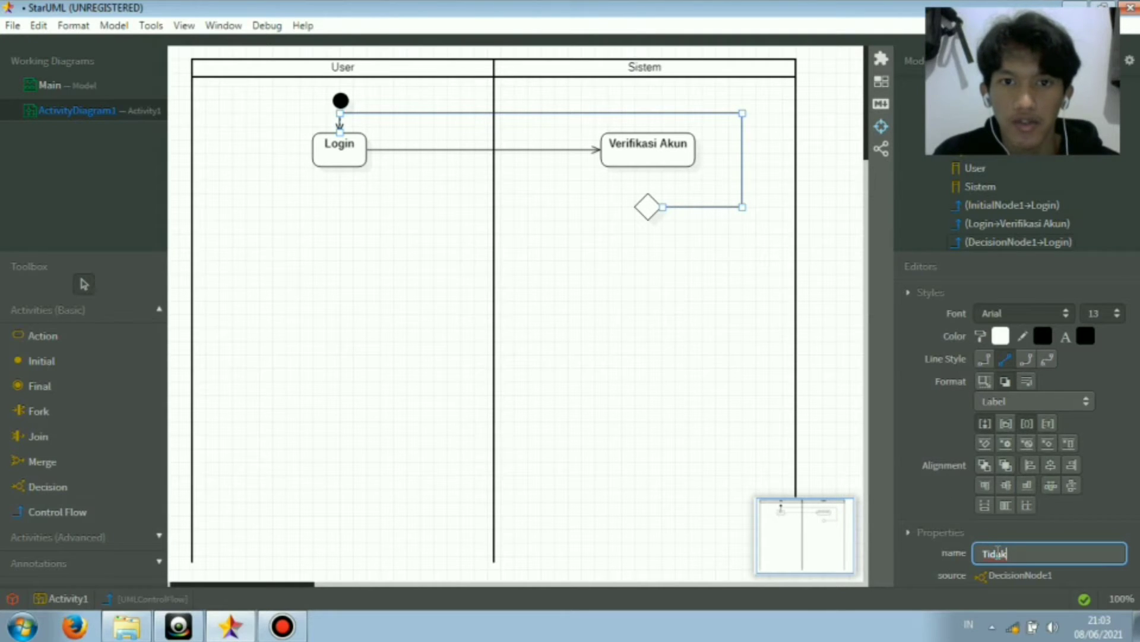
key("Return")
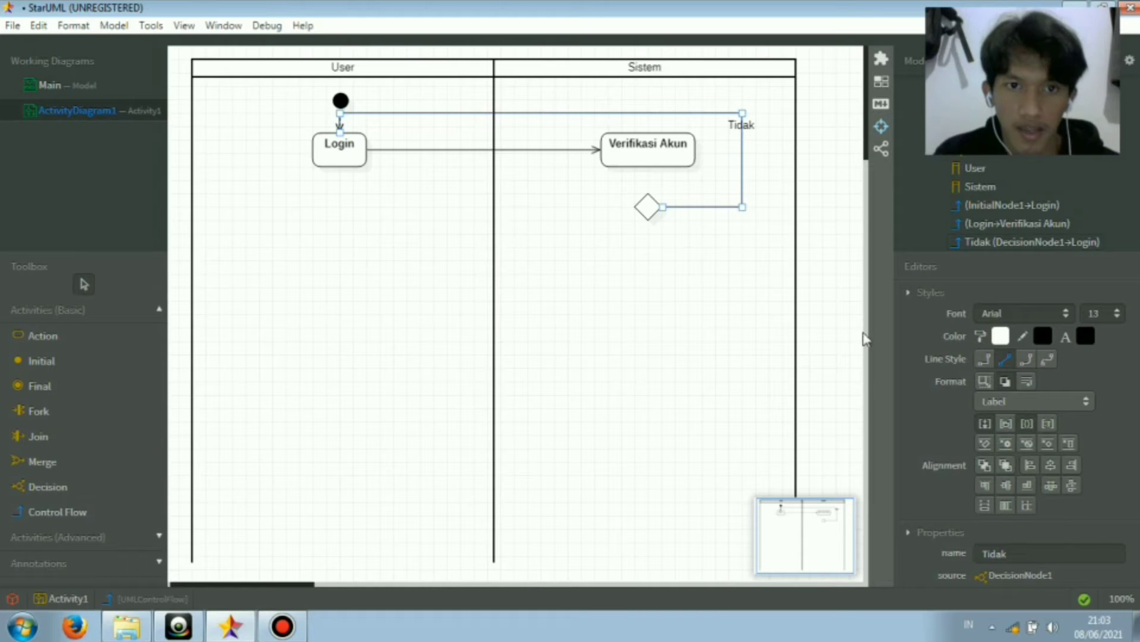
Move the Tidak label next to the decision node, just above the horizontal segment of its control flow
left_click(746, 126)
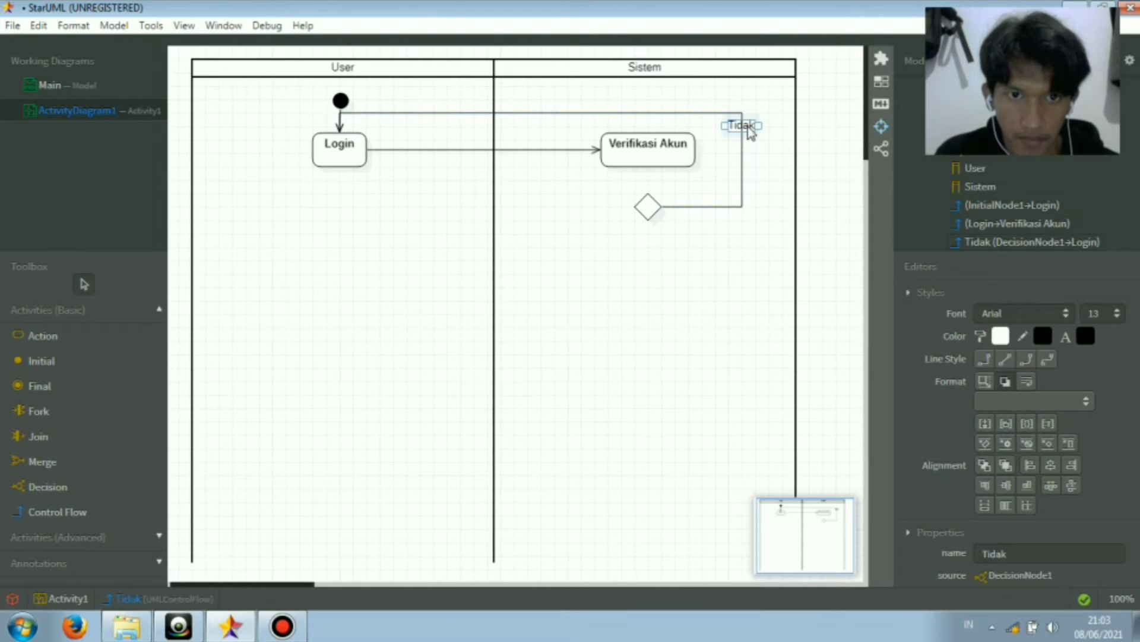
left_click_drag(716, 200, 704, 200)
left_click(694, 237)
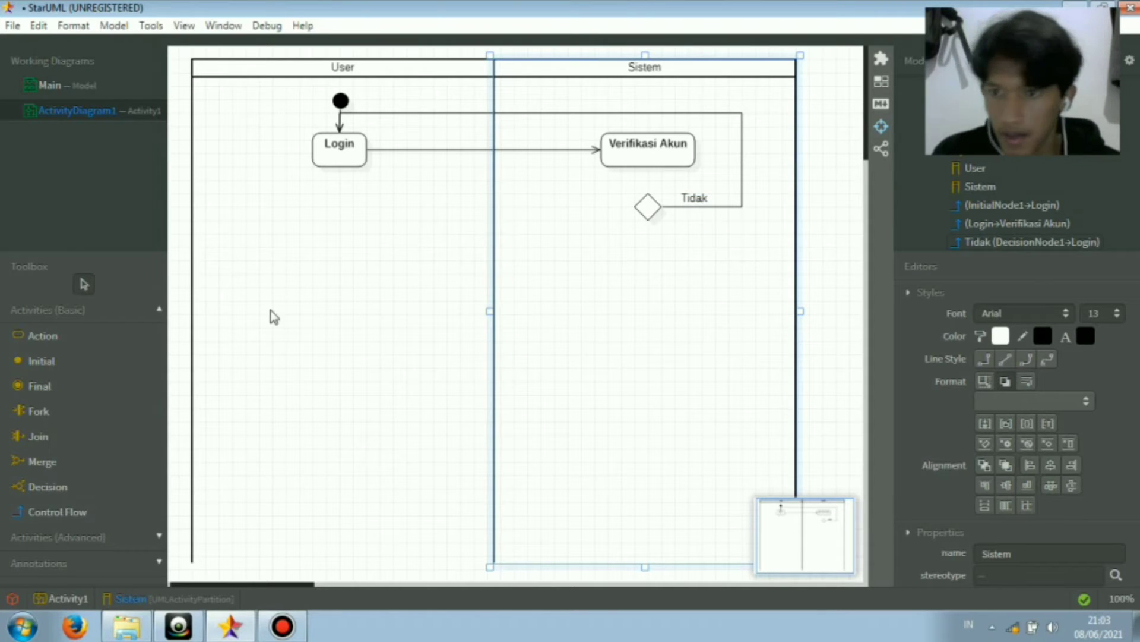
Draw a straight control flow from Verifikasi Akun down to the decision node, leaving it unnamed
left_click(68, 516)
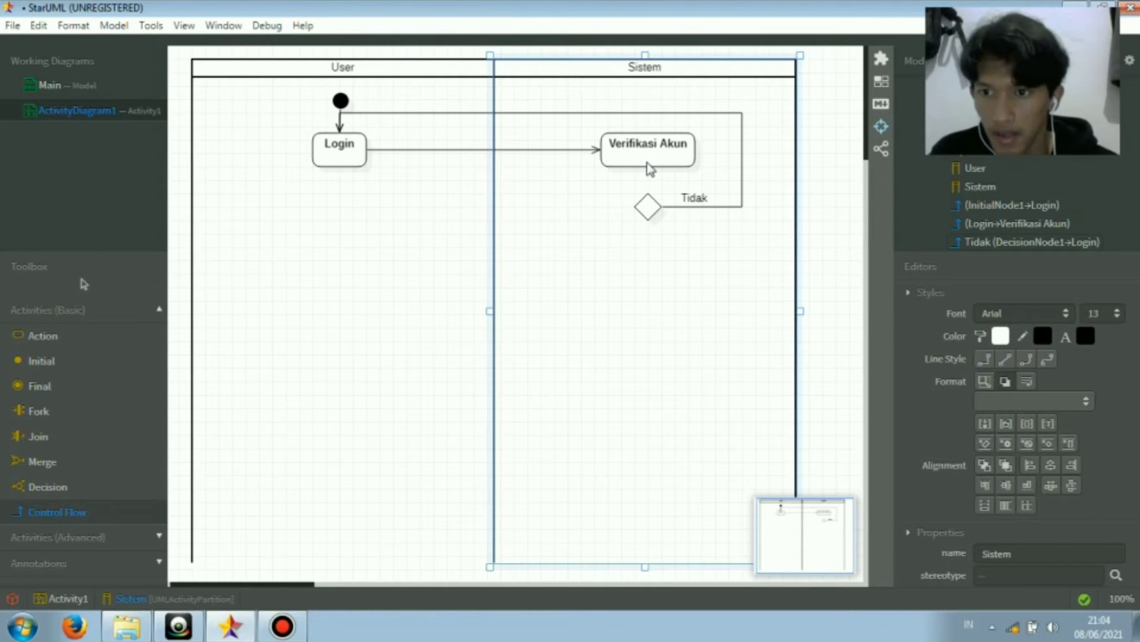
left_click_drag(650, 170, 651, 208)
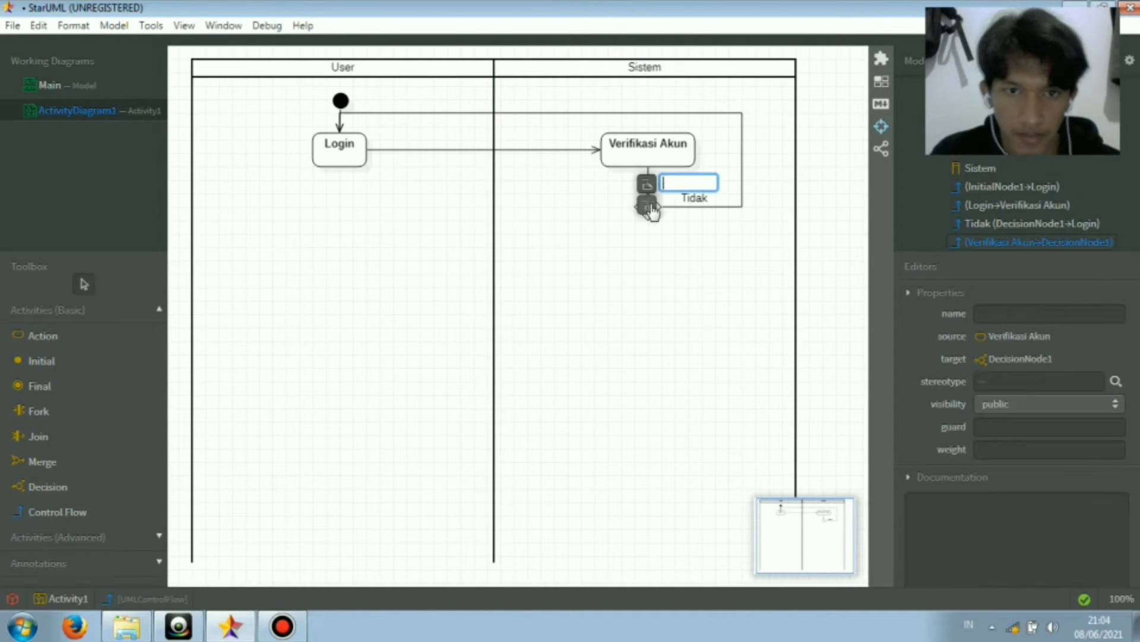
left_click(675, 242)
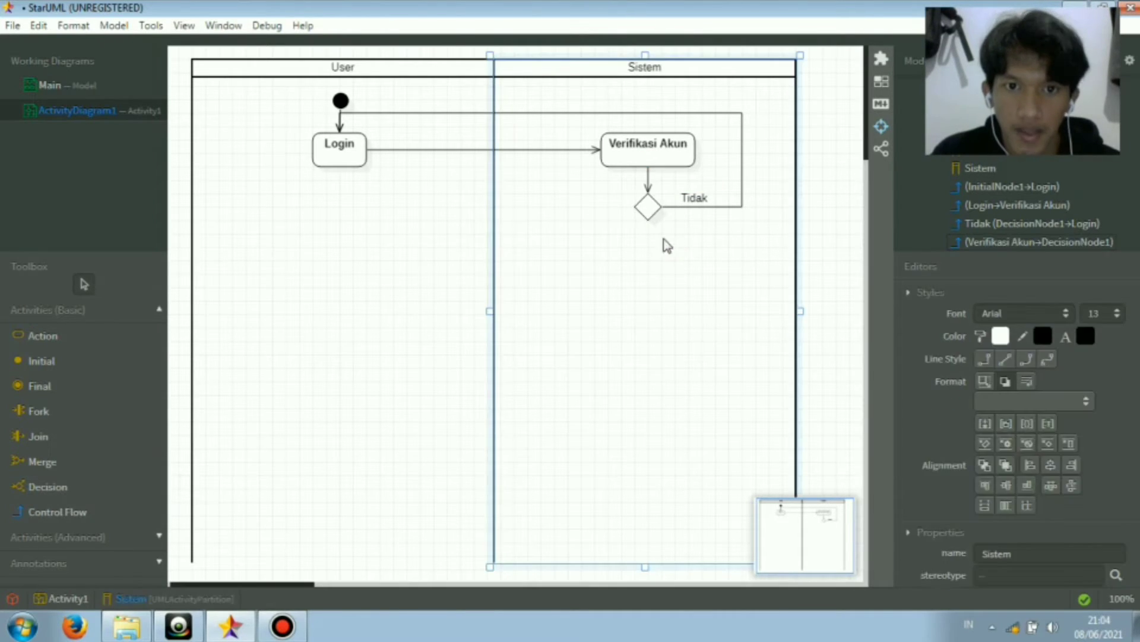
Add an action named Menampilkan Menu Utama below the decision node in the Sistem swimlane
left_click(82, 348)
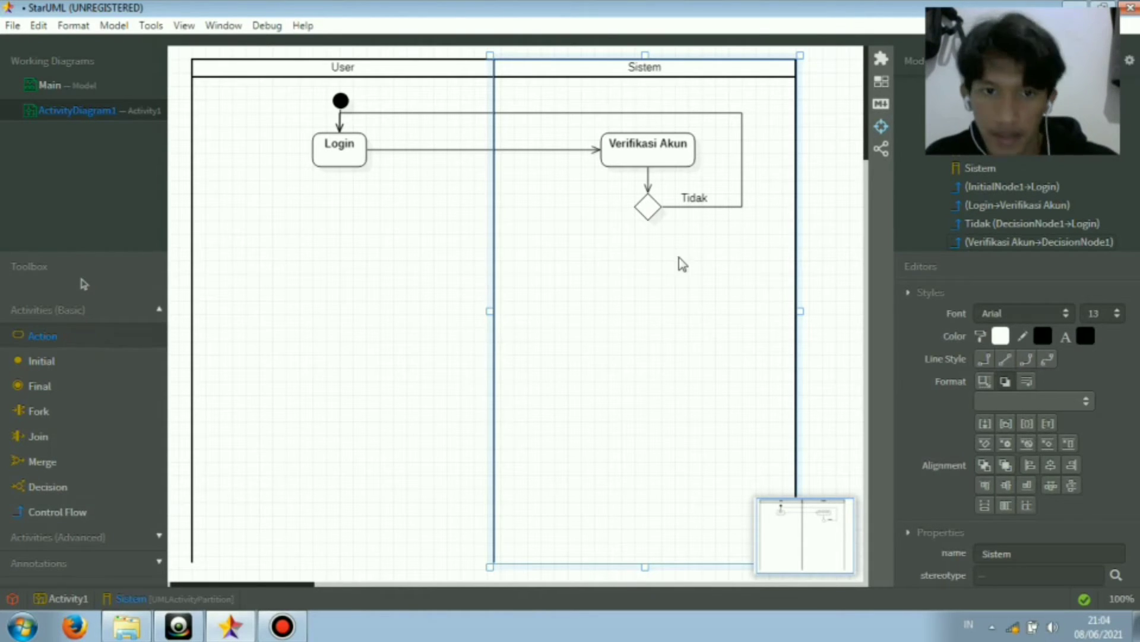
left_click(647, 252)
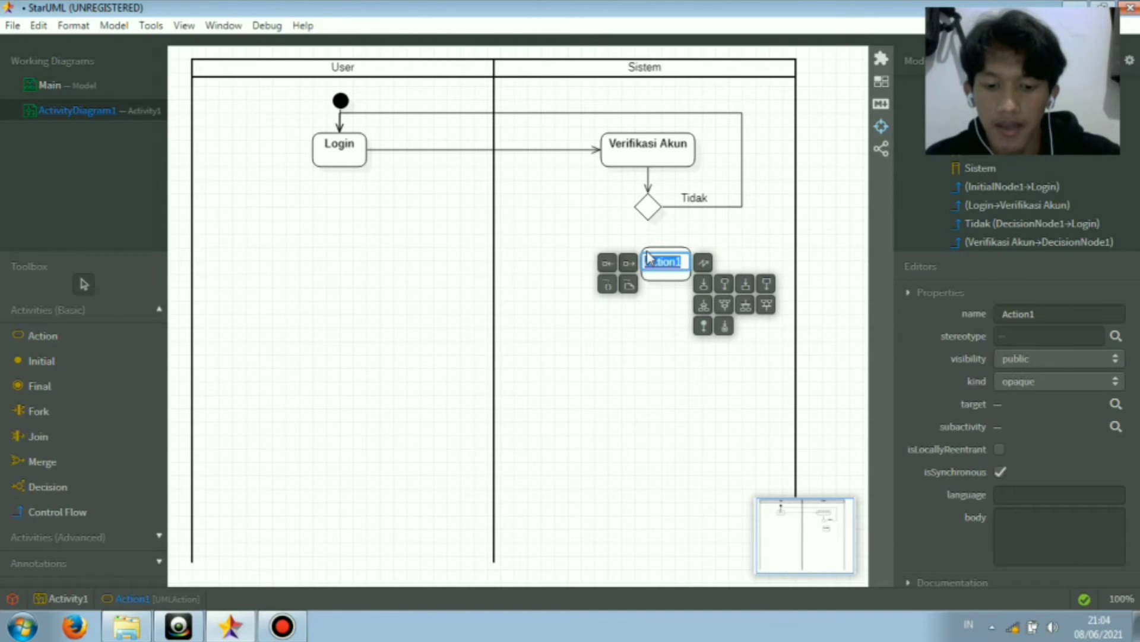
type("Menampil")
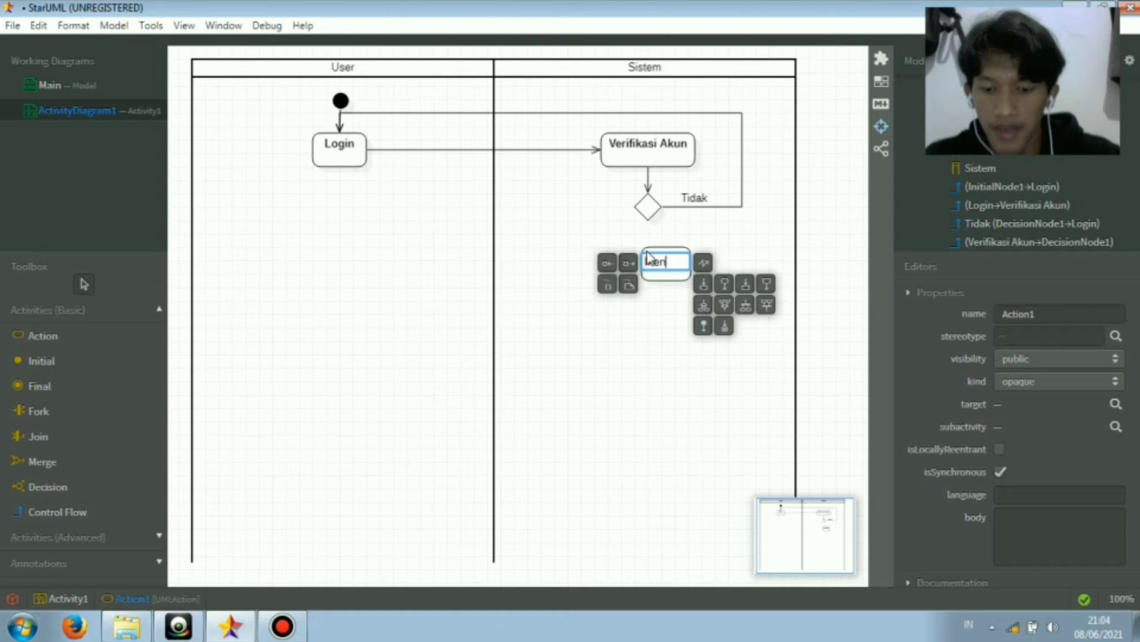
type("kan M")
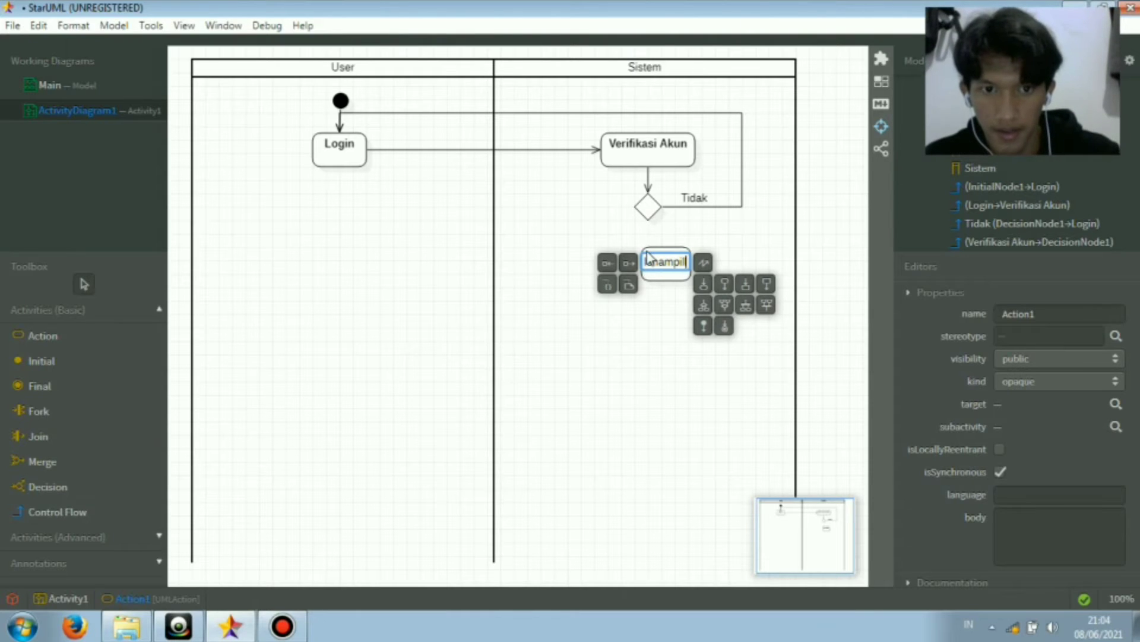
type("enu")
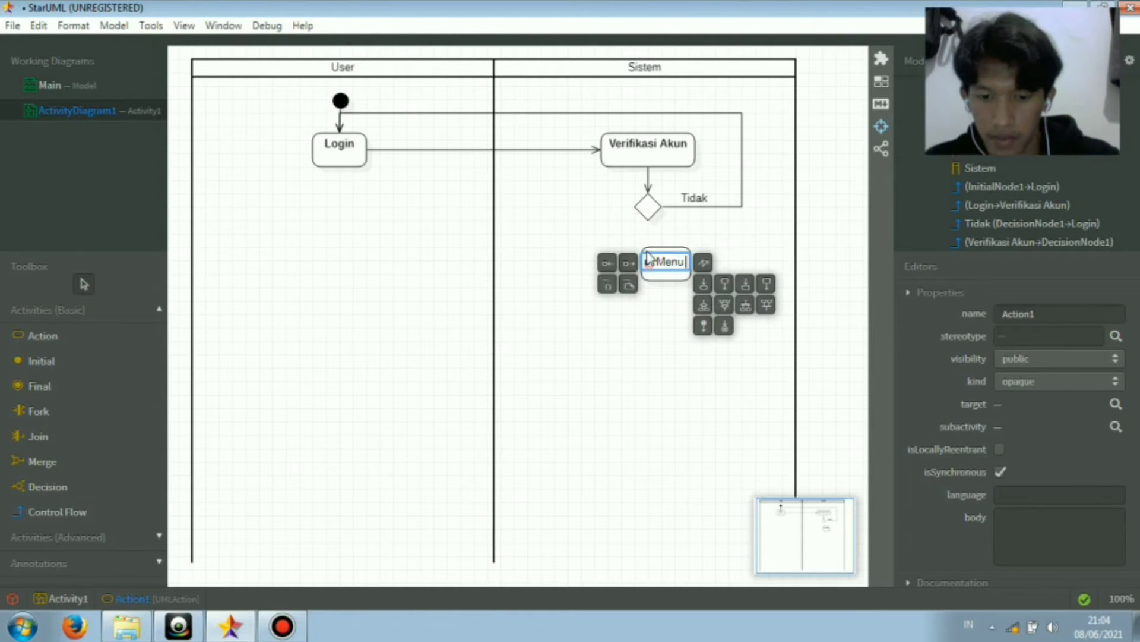
type(" Utama")
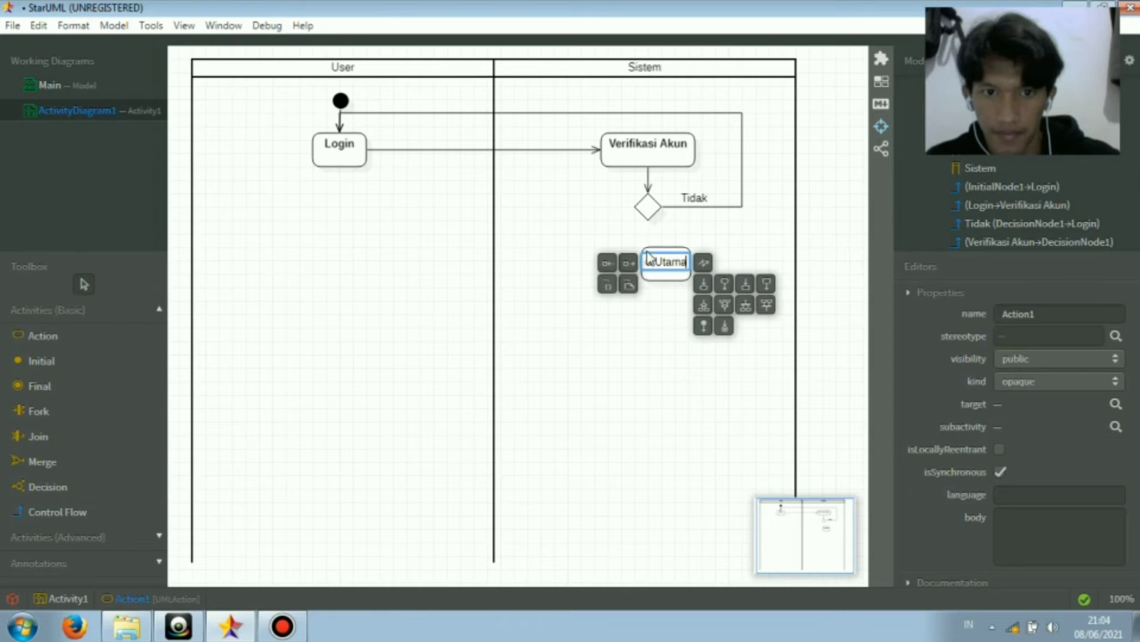
key("Return")
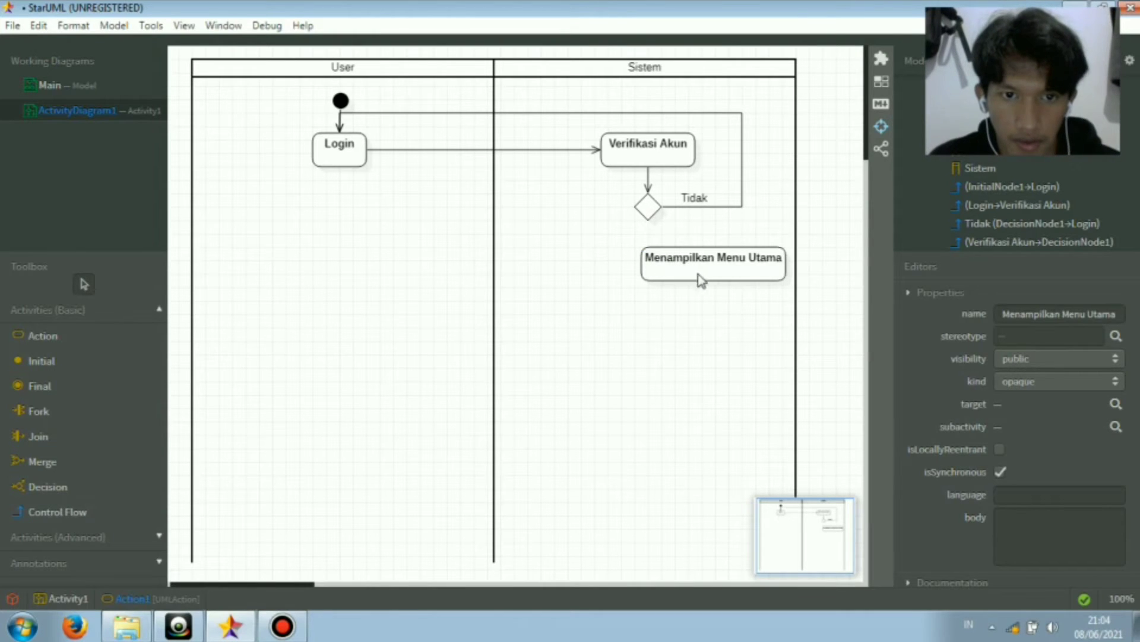
Centre Menampilkan Menu Utama under the decision node, widening it slightly and moving it closer to the node
left_click(749, 279)
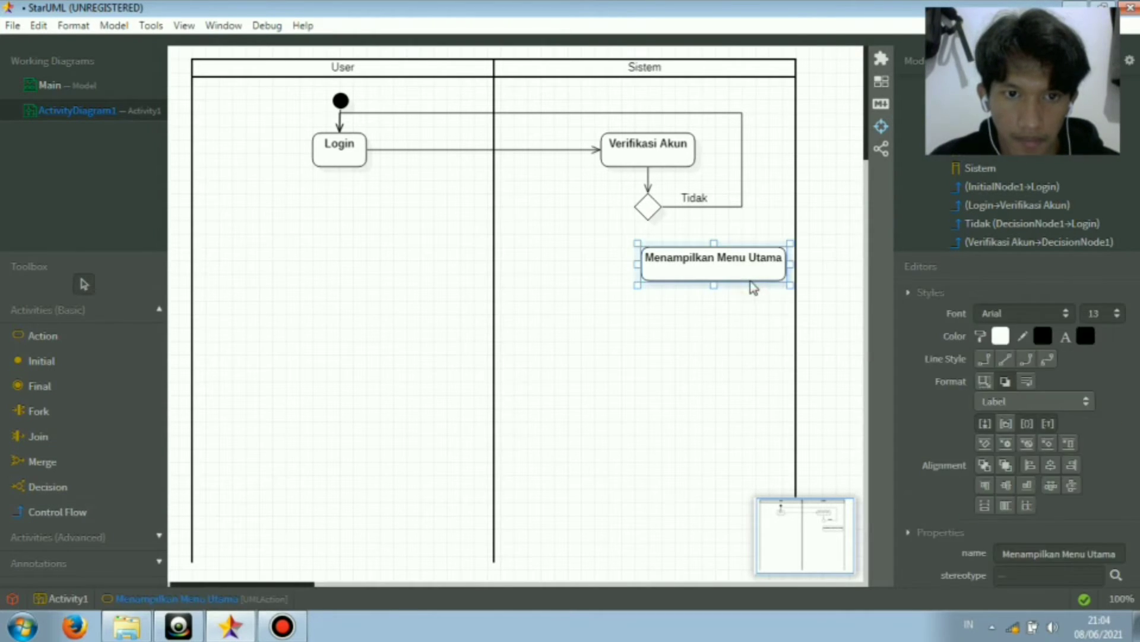
left_click_drag(747, 279, 683, 276)
left_click(685, 276)
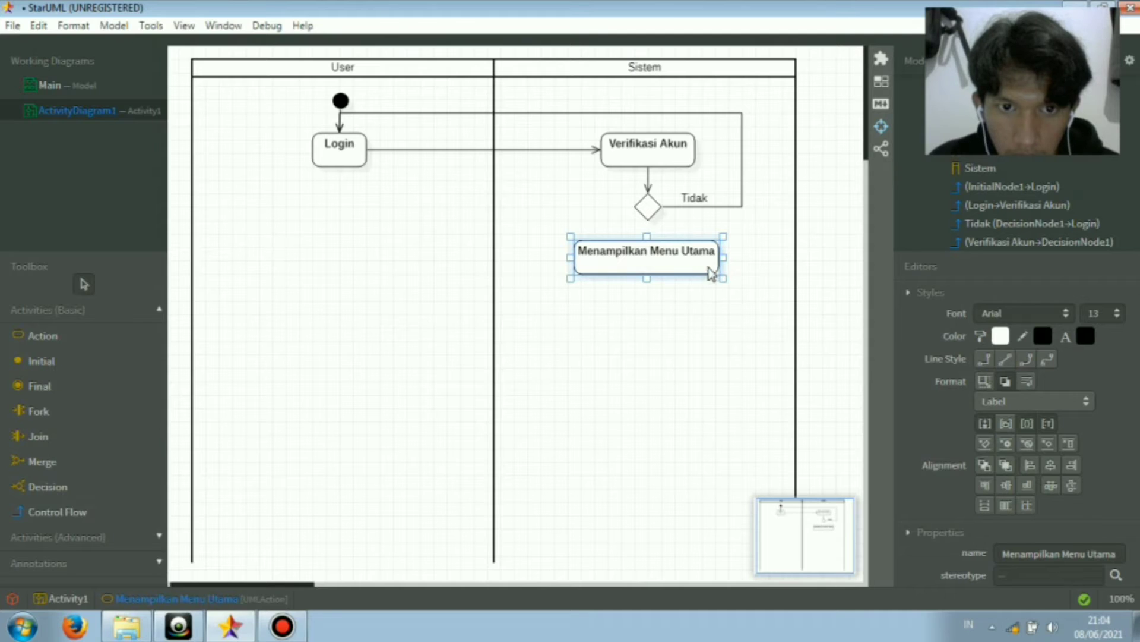
left_click_drag(724, 257, 728, 258)
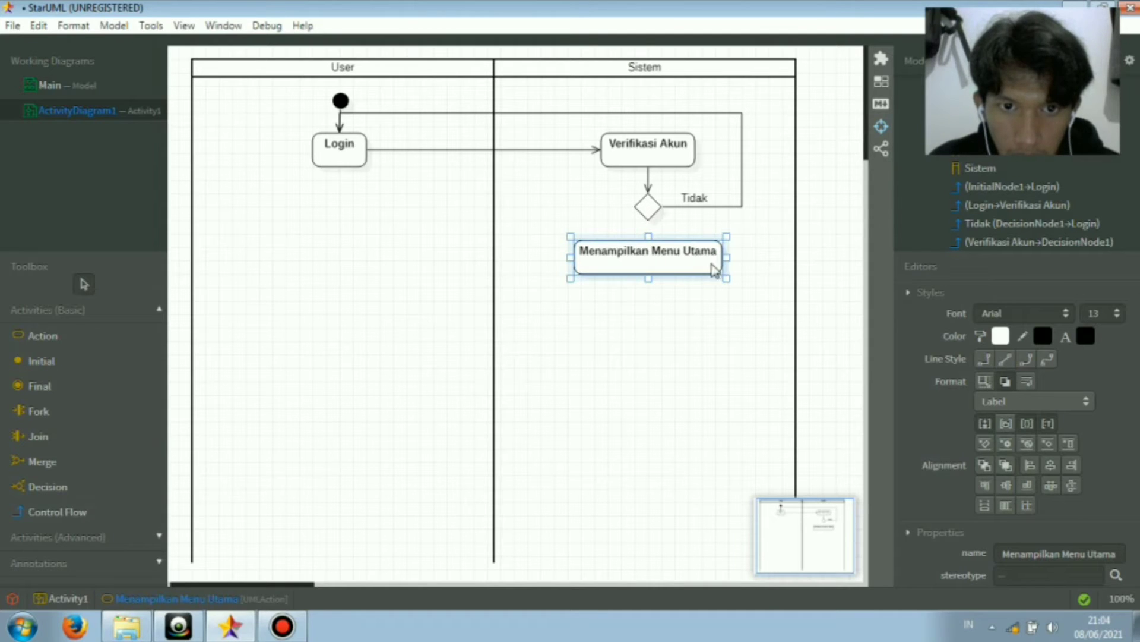
left_click(688, 296)
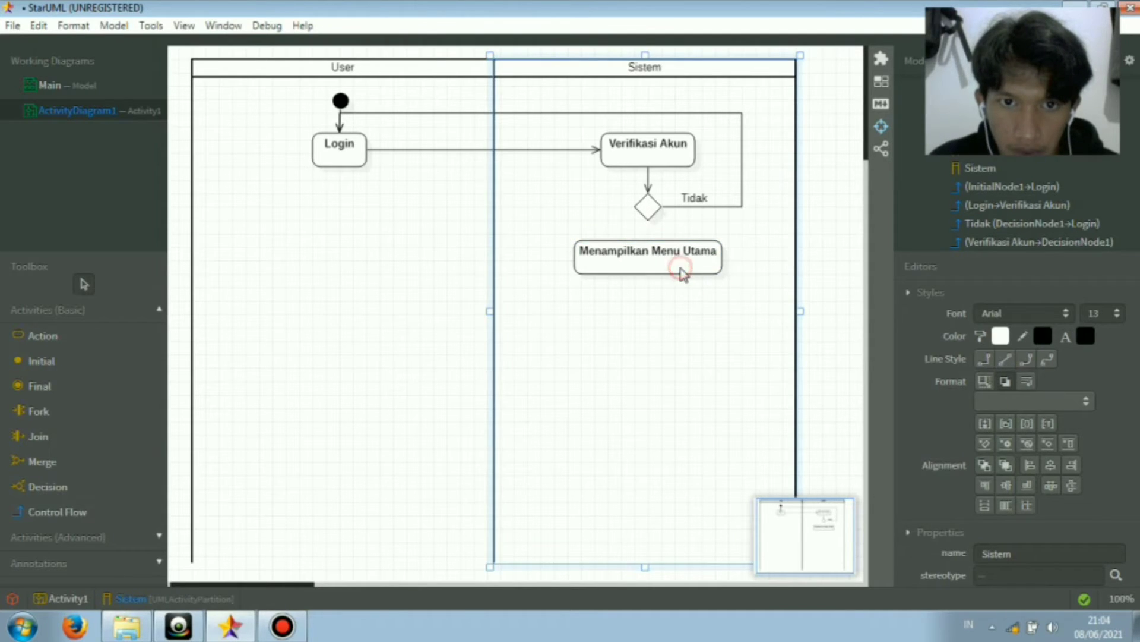
left_click(682, 270)
left_click_drag(682, 270, 682, 264)
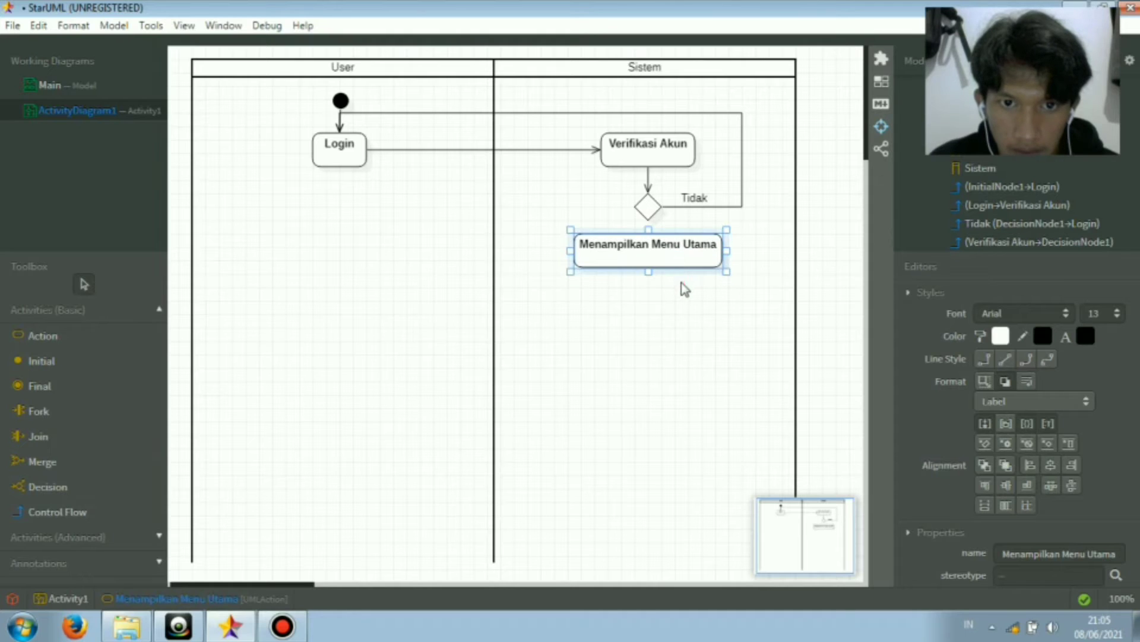
left_click(573, 321)
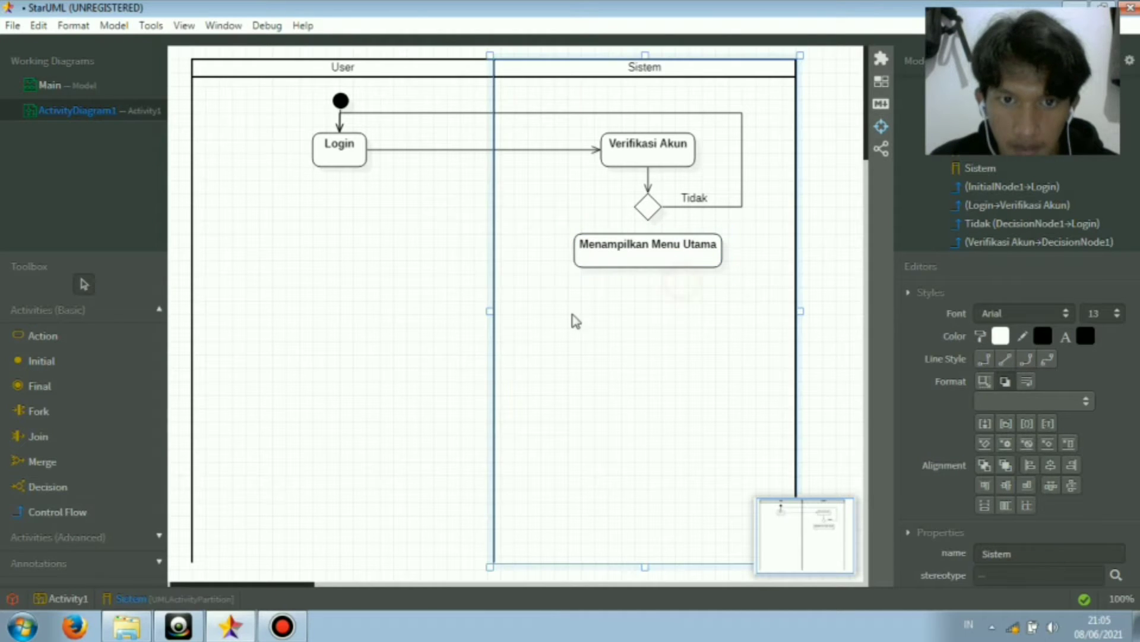
Draw a straight control flow from the decision node down to Menampilkan Menu Utama
left_click(46, 514)
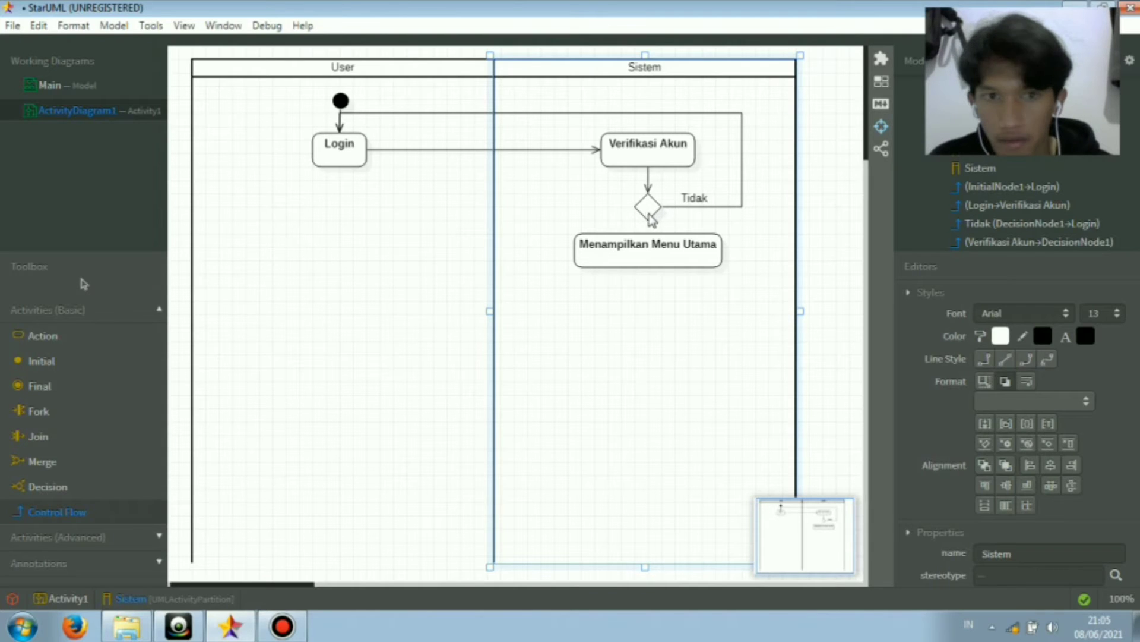
left_click_drag(647, 214, 654, 245)
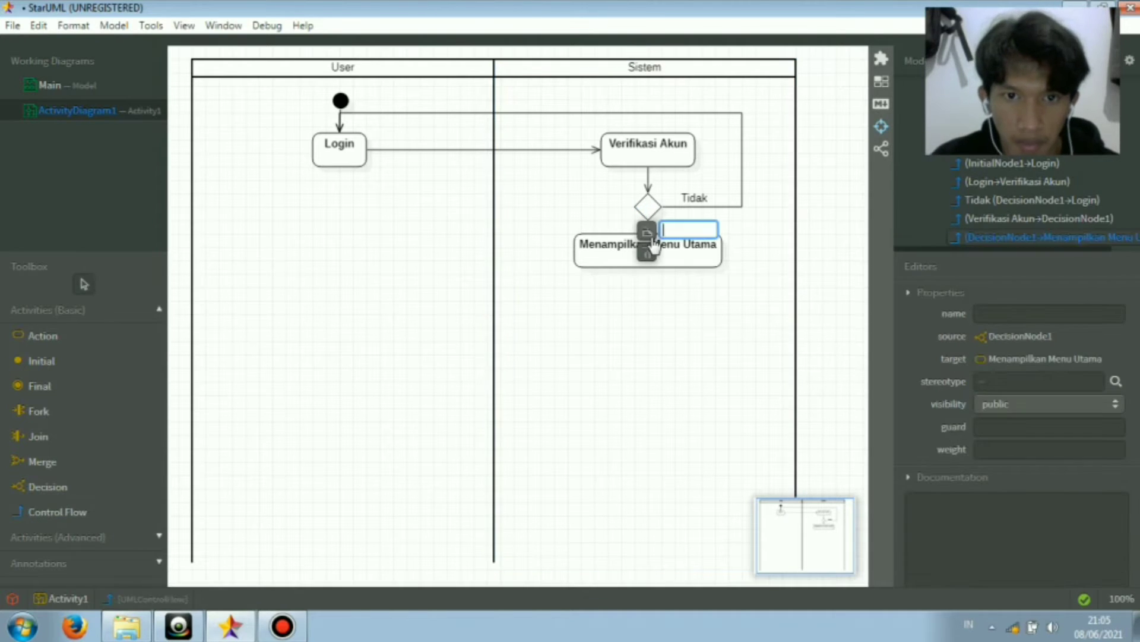
left_click(680, 285)
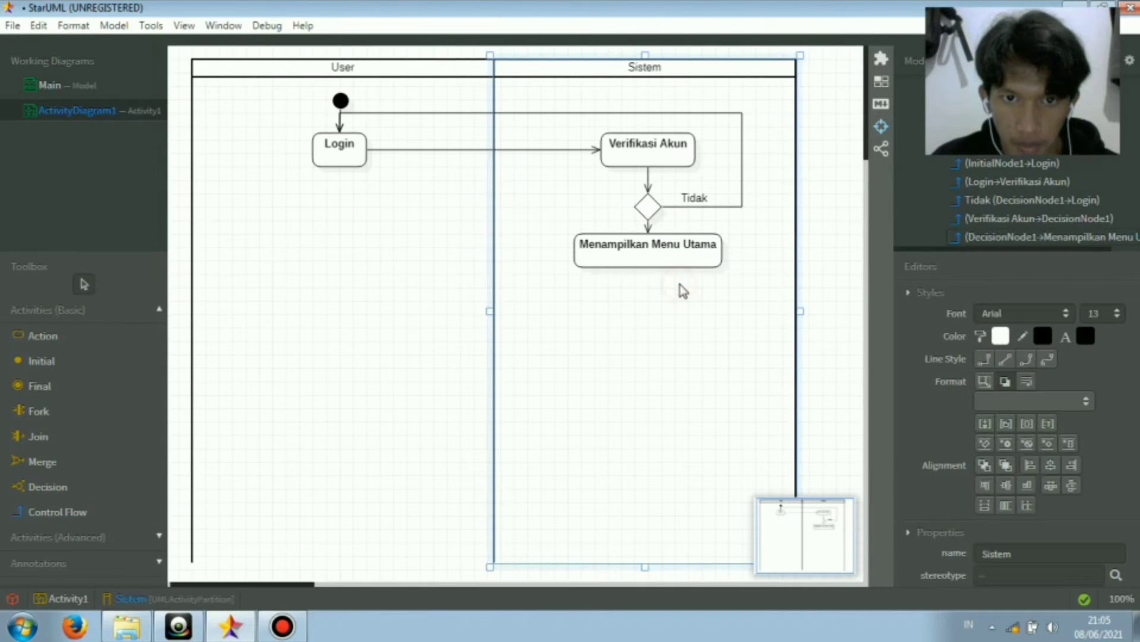
Name the control flow from the decision node to Menampilkan Menu Utama Ya
left_click(647, 224)
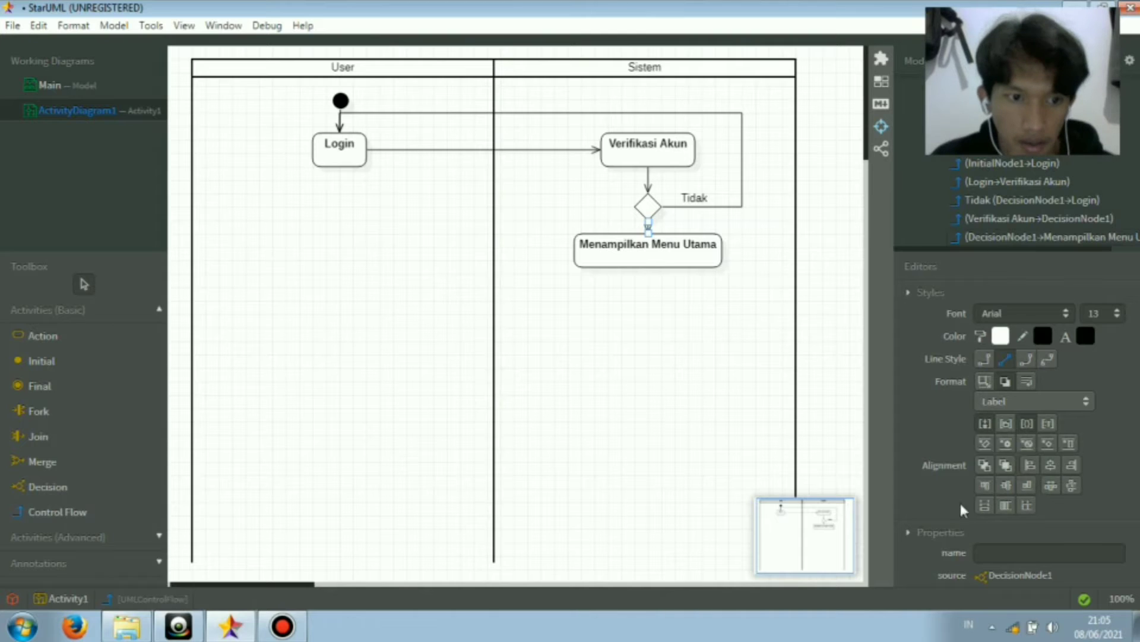
left_click(1024, 554)
type("Ya")
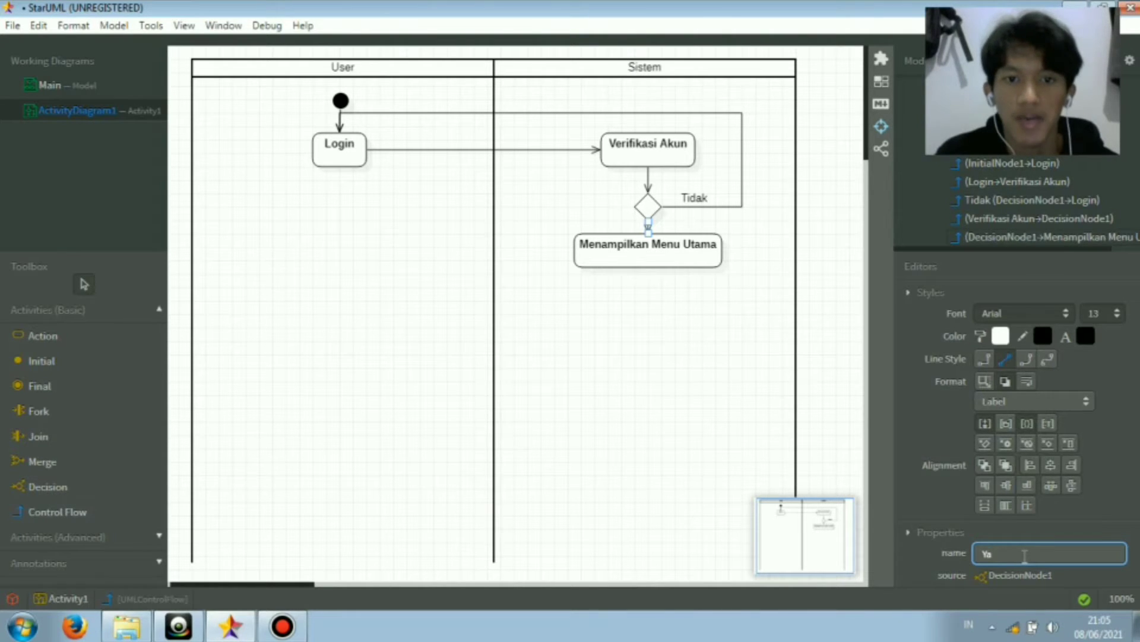
key("Return")
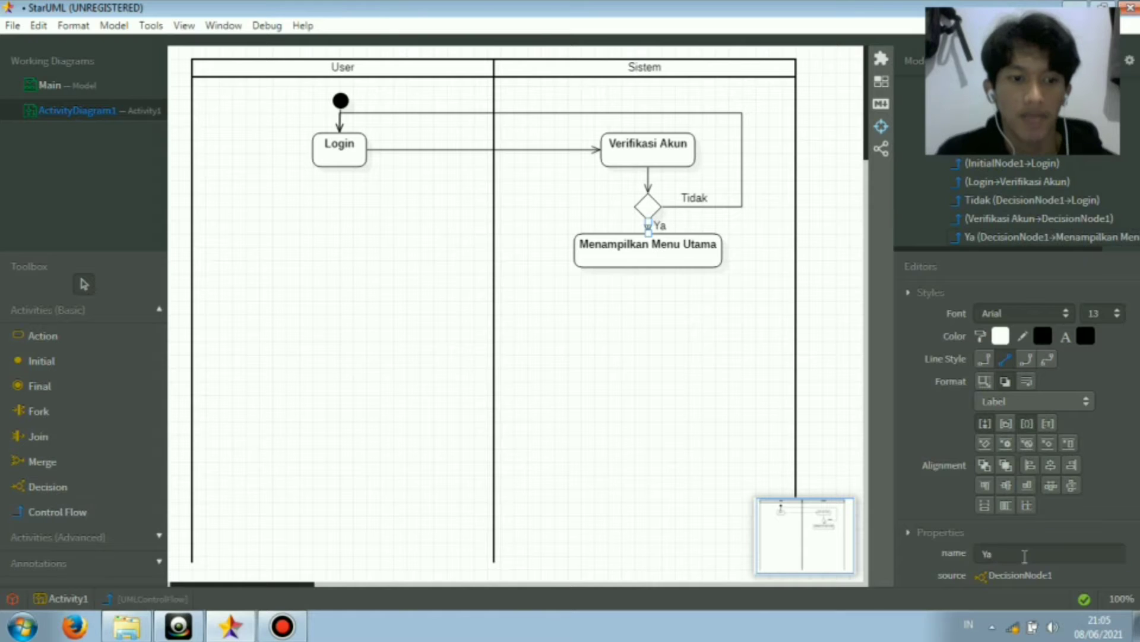
left_click(729, 341)
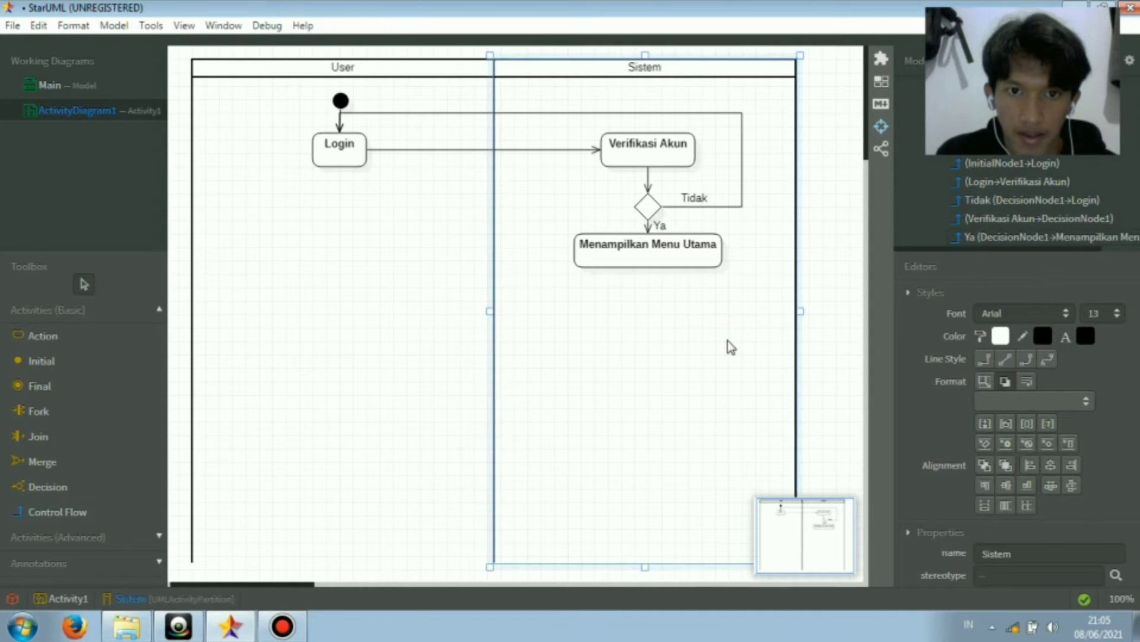
Move the Ya label to the left side of its control flow, just above Menampilkan Menu Utama
left_click(662, 226)
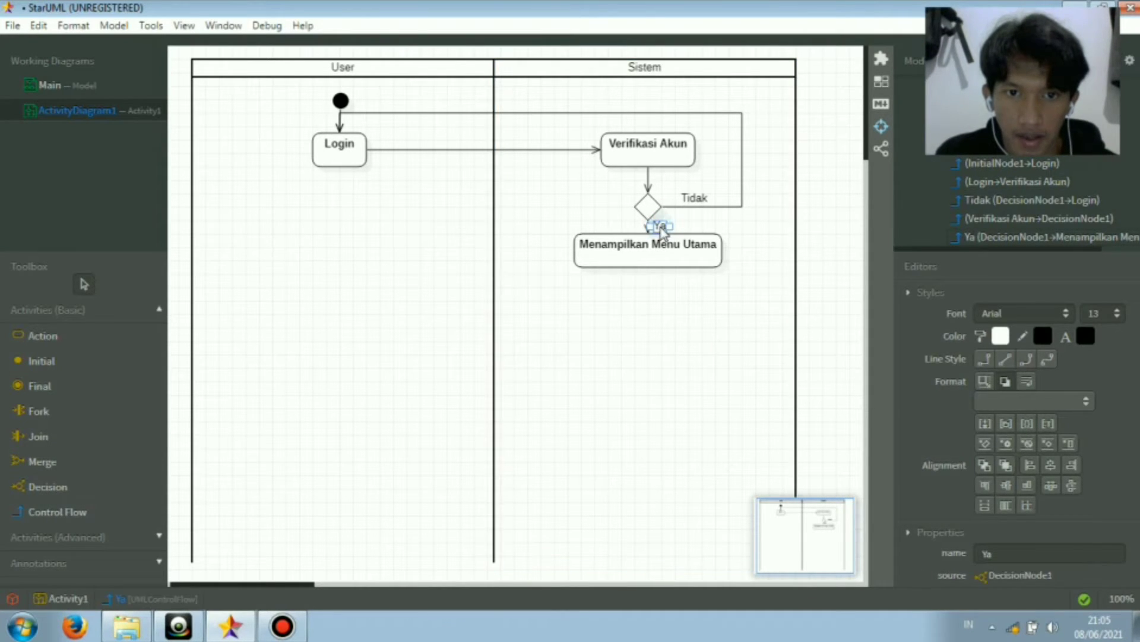
left_click_drag(635, 228, 631, 223)
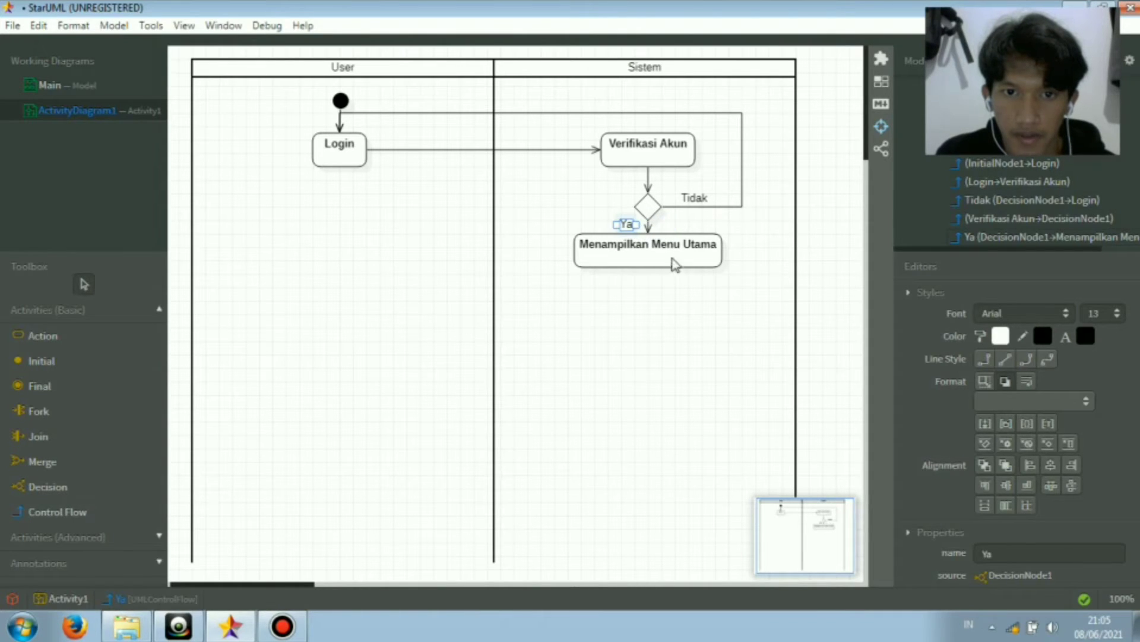
left_click(677, 294)
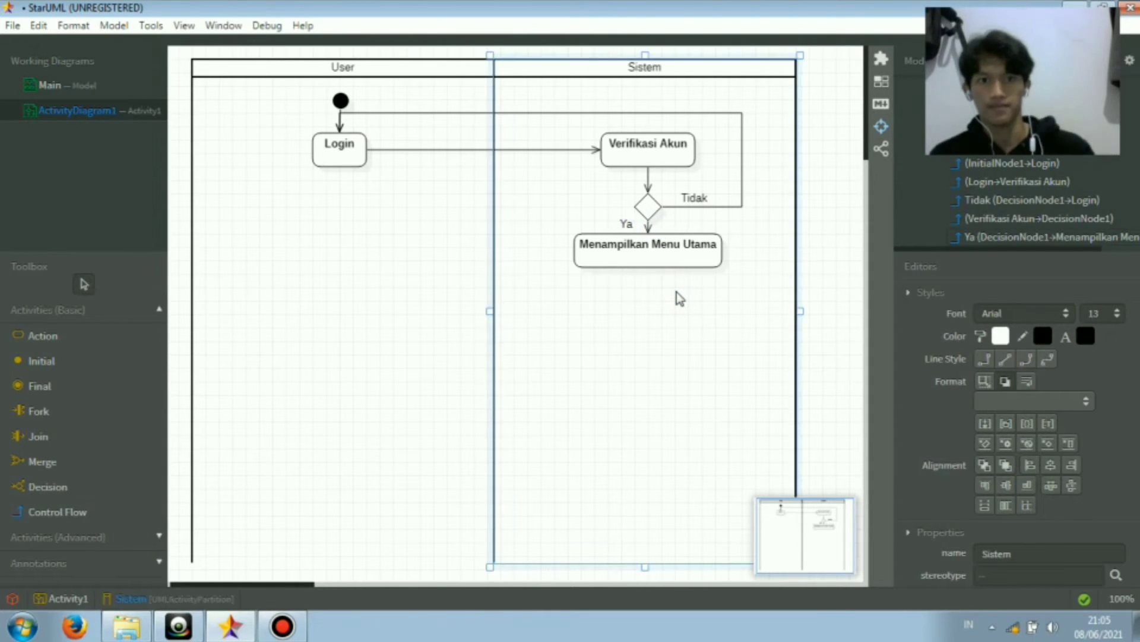
Shift Menampilkan Menu Utama slightly down to lengthen the Ya control flow above it
left_click(656, 266)
left_click(658, 268)
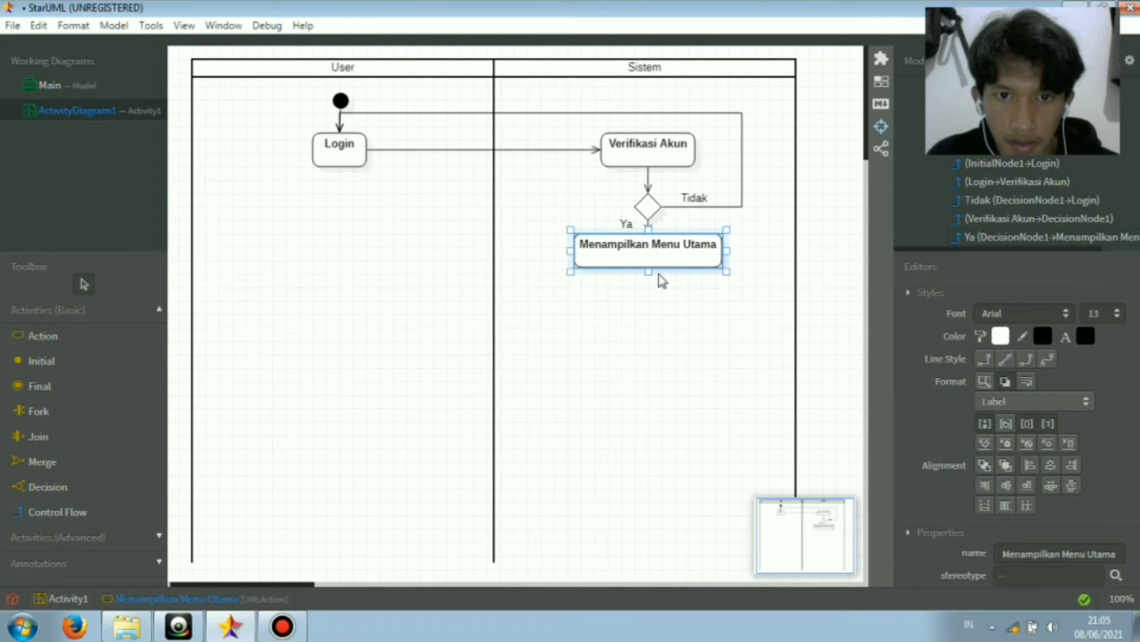
left_click_drag(658, 273, 661, 276)
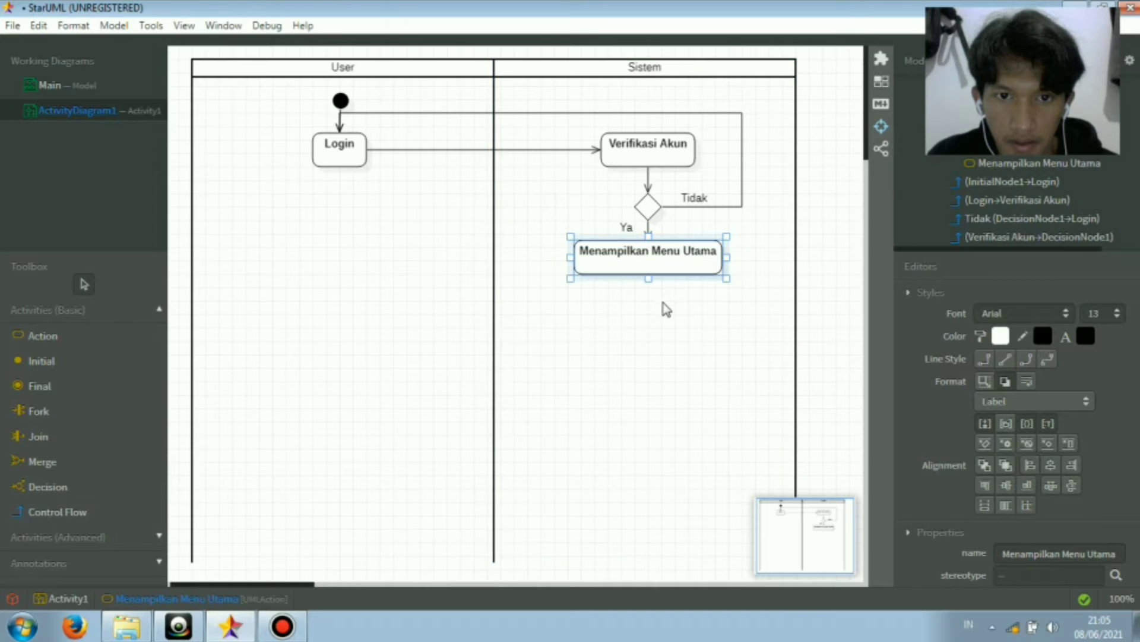
left_click(665, 308)
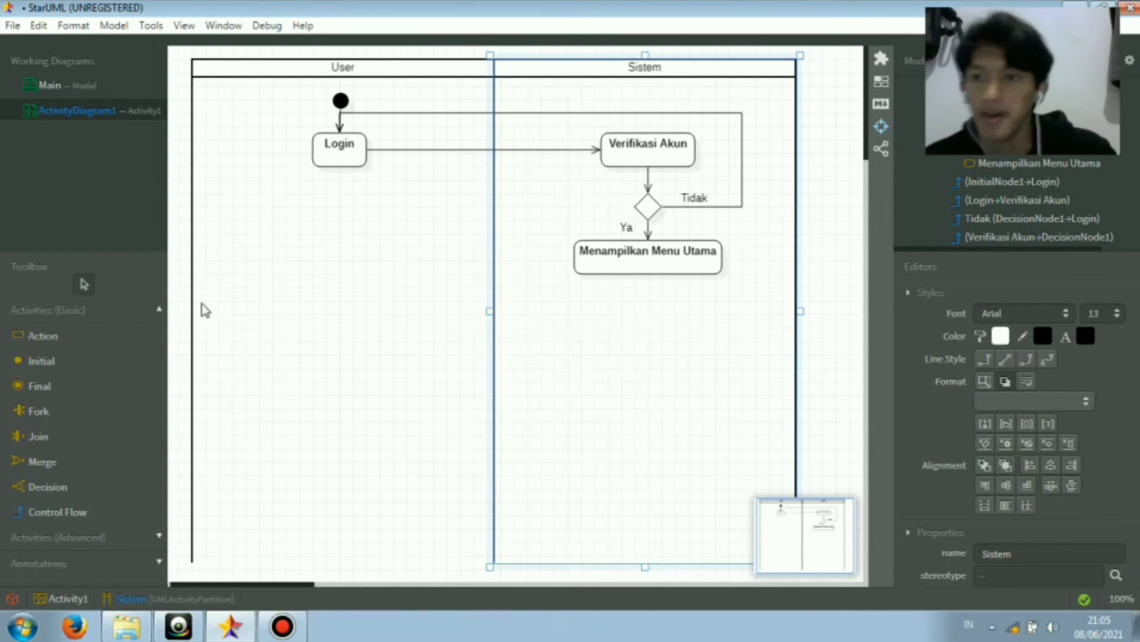
Add an action named Memilih Menu Pembayaran in the User swimlane, below Login
left_click(92, 336)
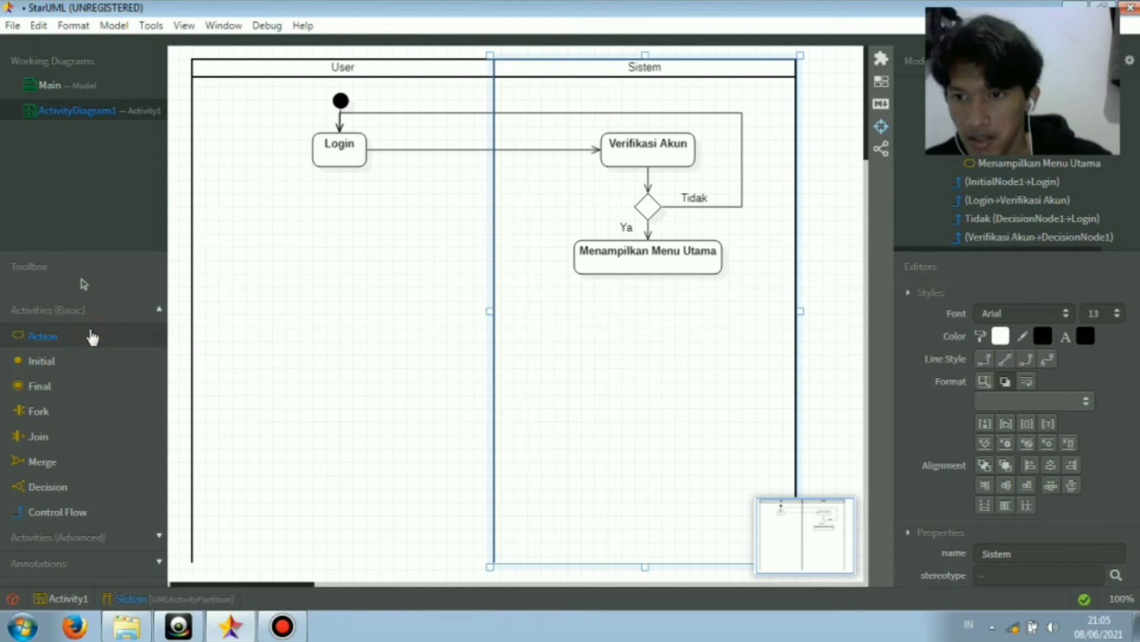
left_click(331, 253)
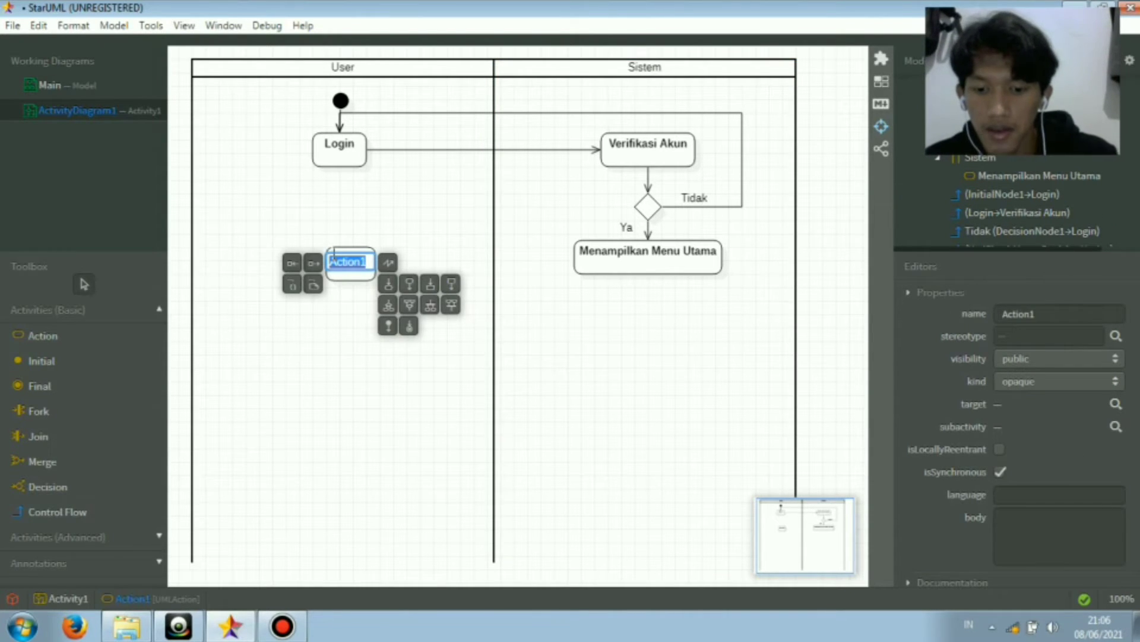
type("Memili")
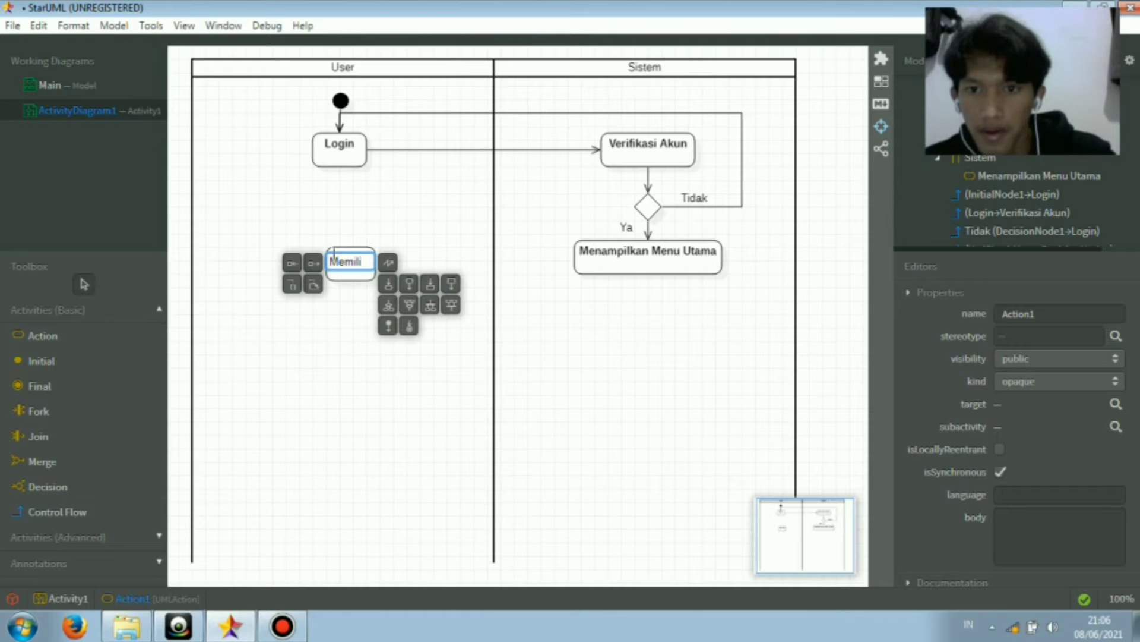
type("h Menu")
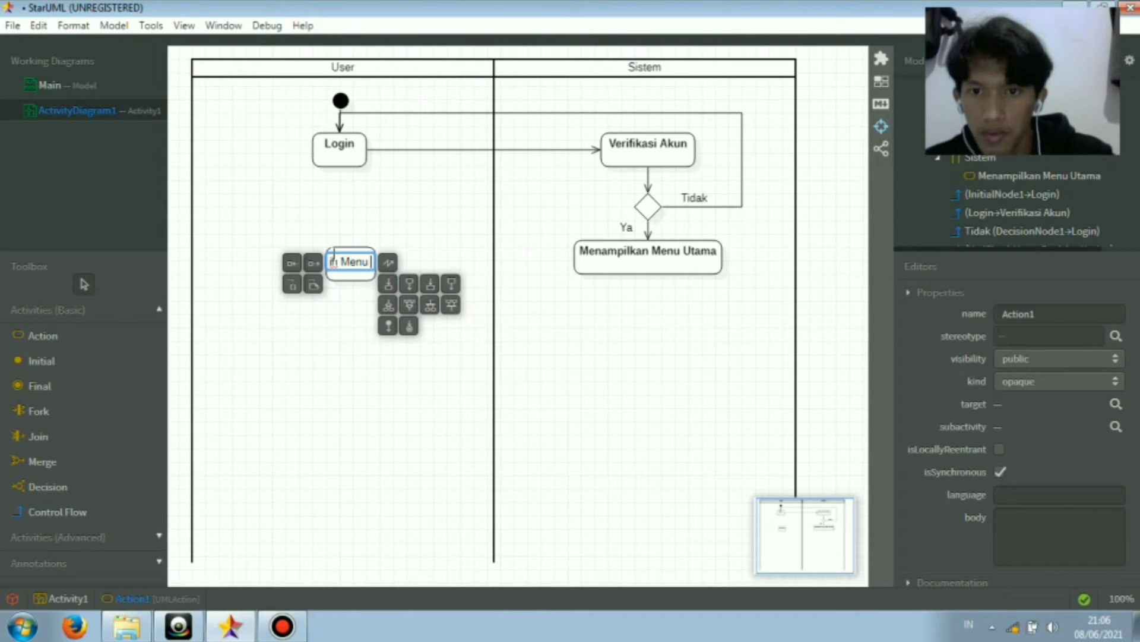
type(" Pembay")
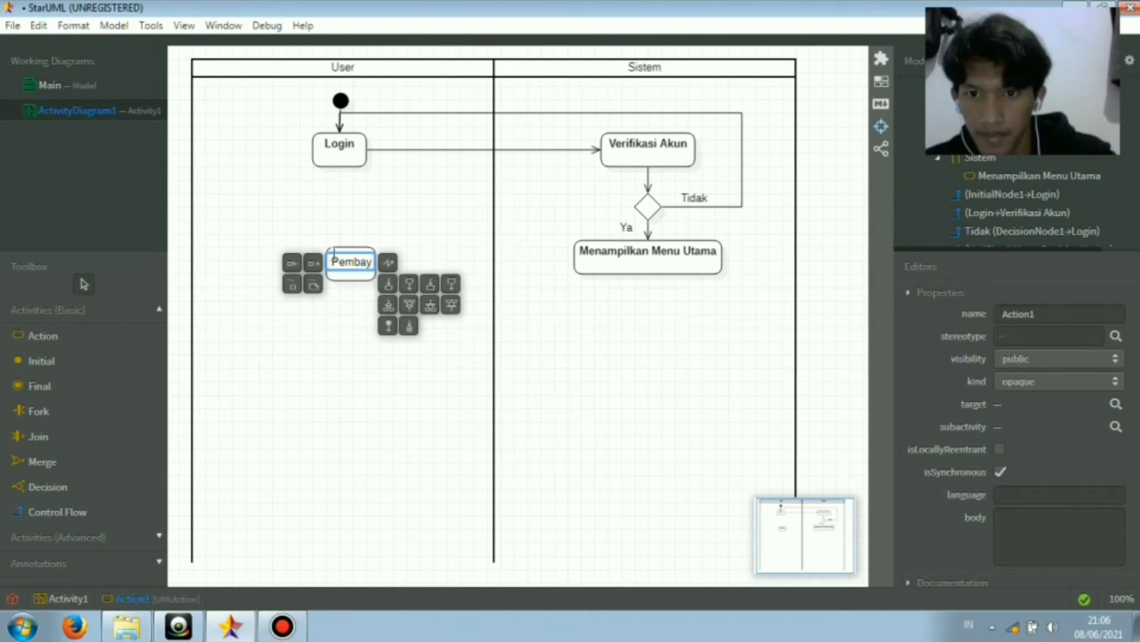
type("aran")
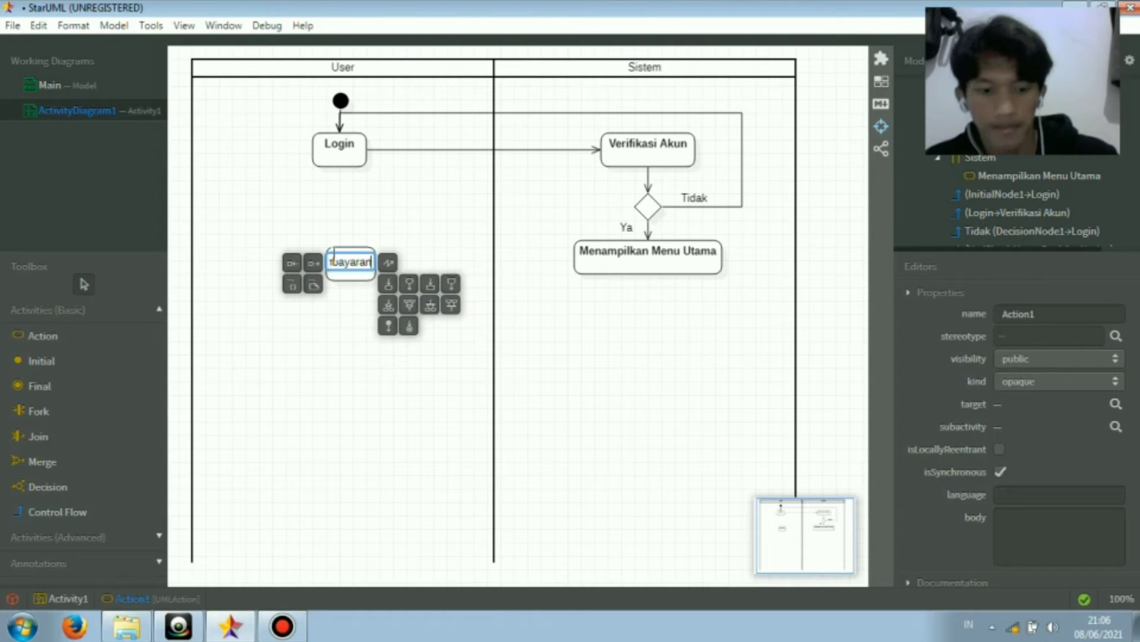
key("Return")
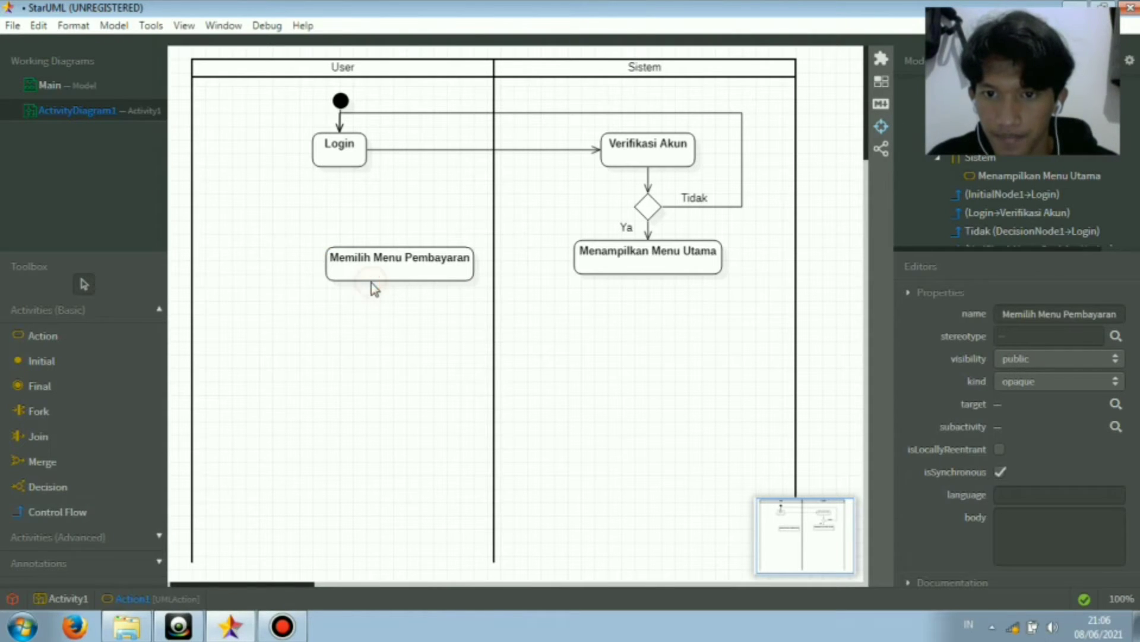
Move Memilih Menu Pembayaran under Login, level with Menampilkan Menu Utama, and widen its box slightly to the right
left_click(372, 283)
left_click(377, 277)
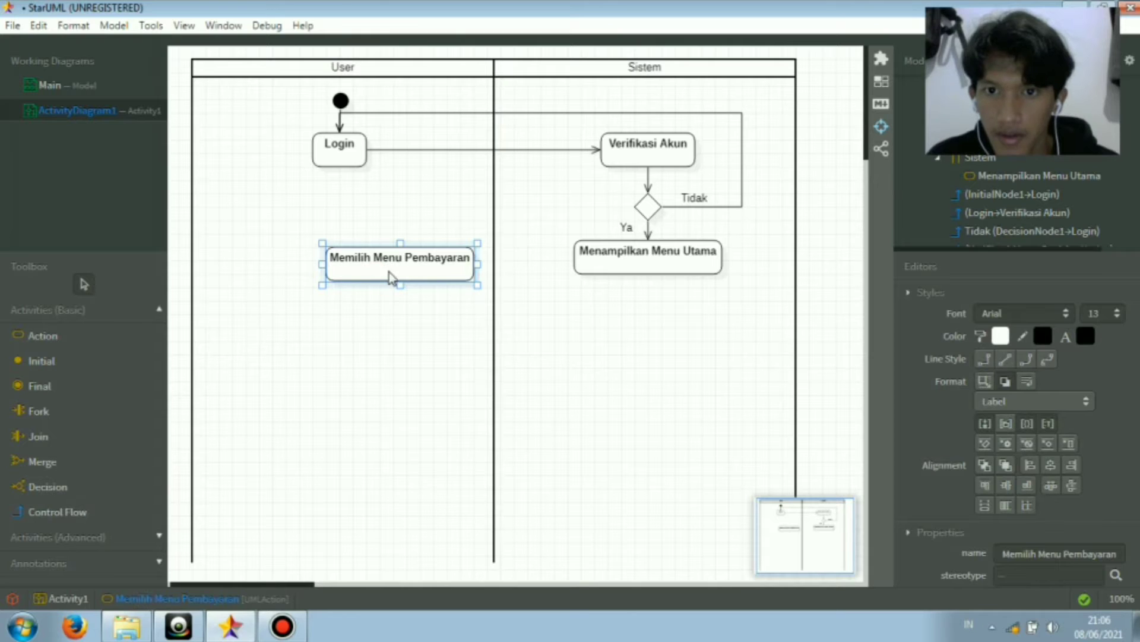
left_click_drag(391, 277, 352, 271)
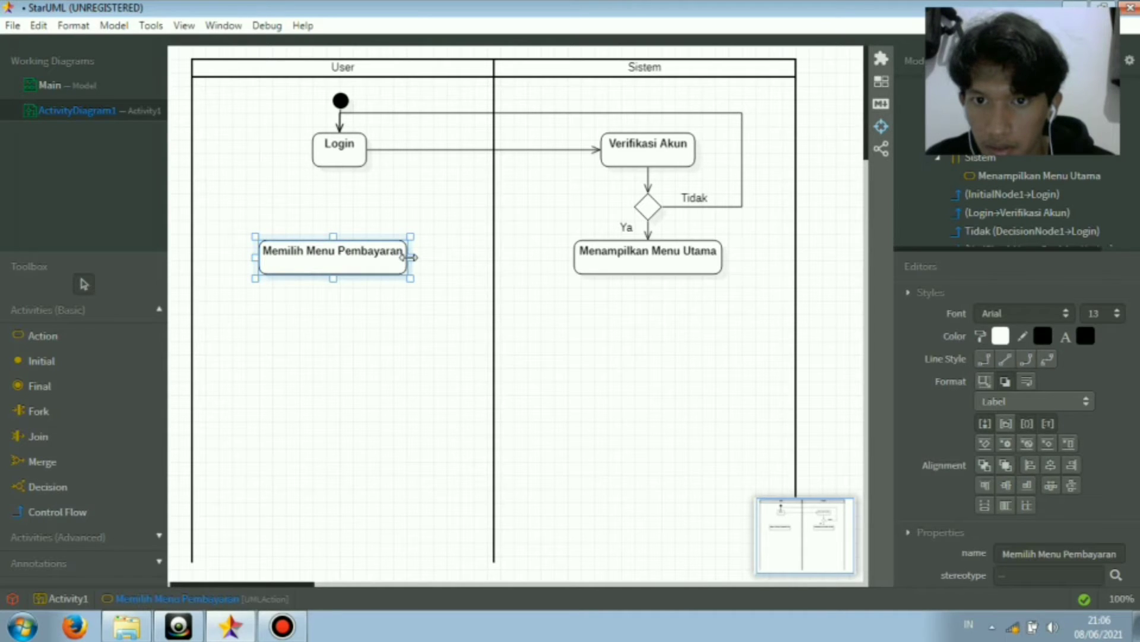
left_click_drag(416, 257, 422, 257)
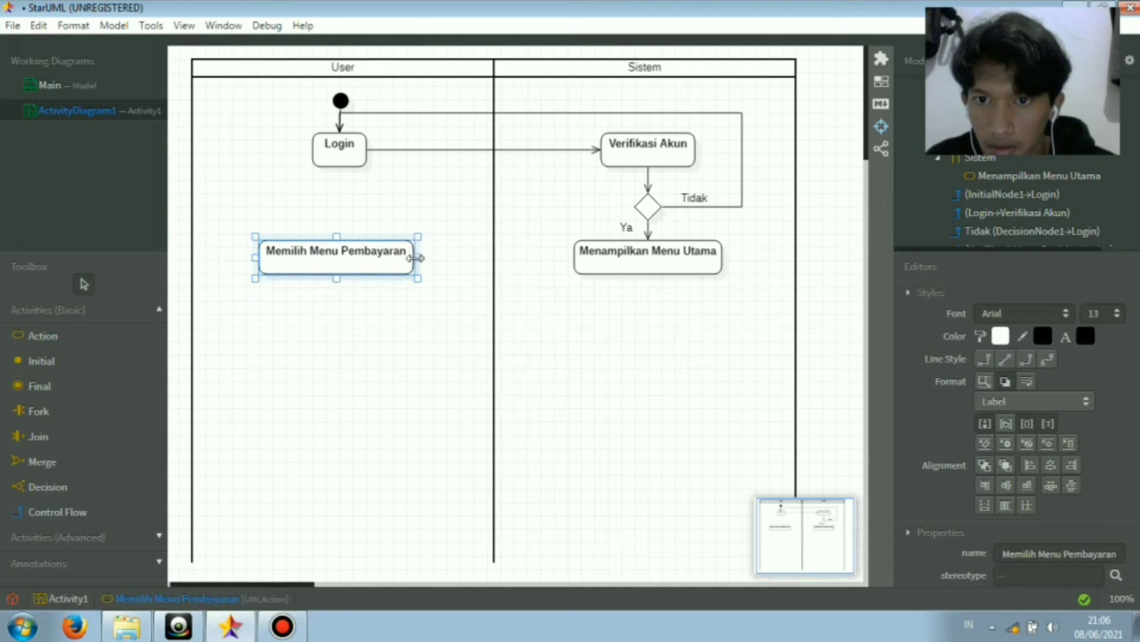
left_click(429, 263)
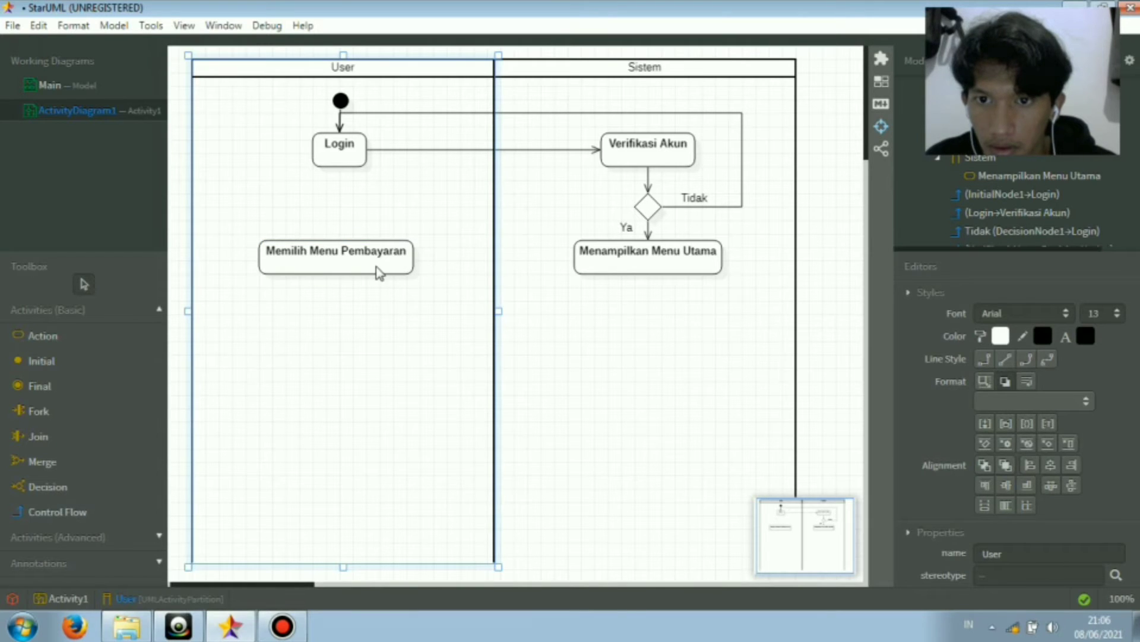
left_click(405, 261)
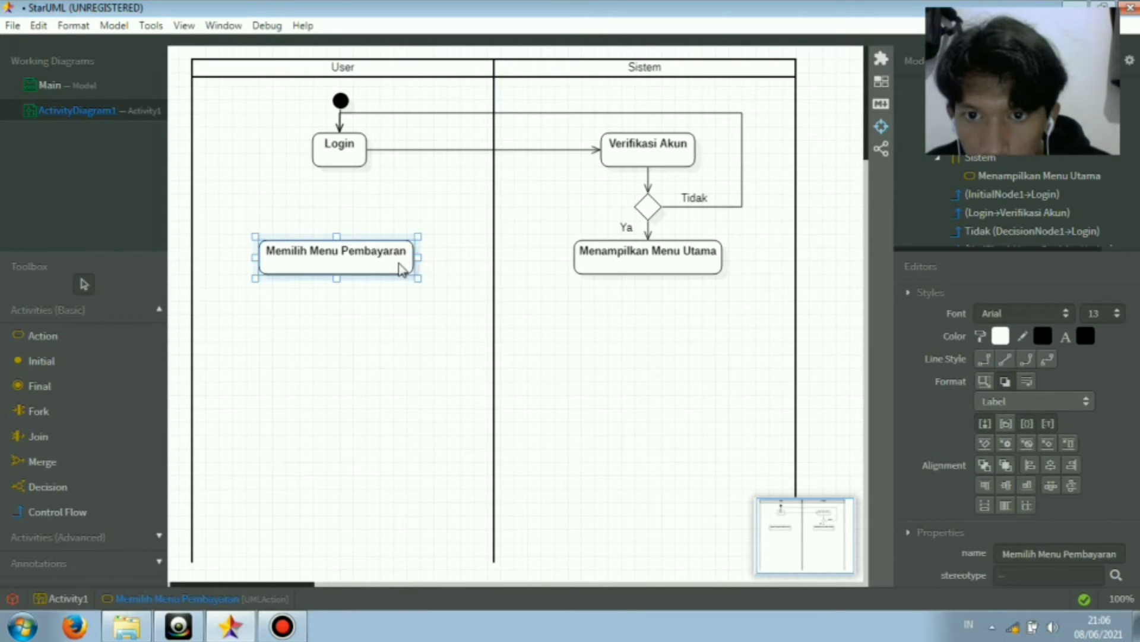
left_click(423, 310)
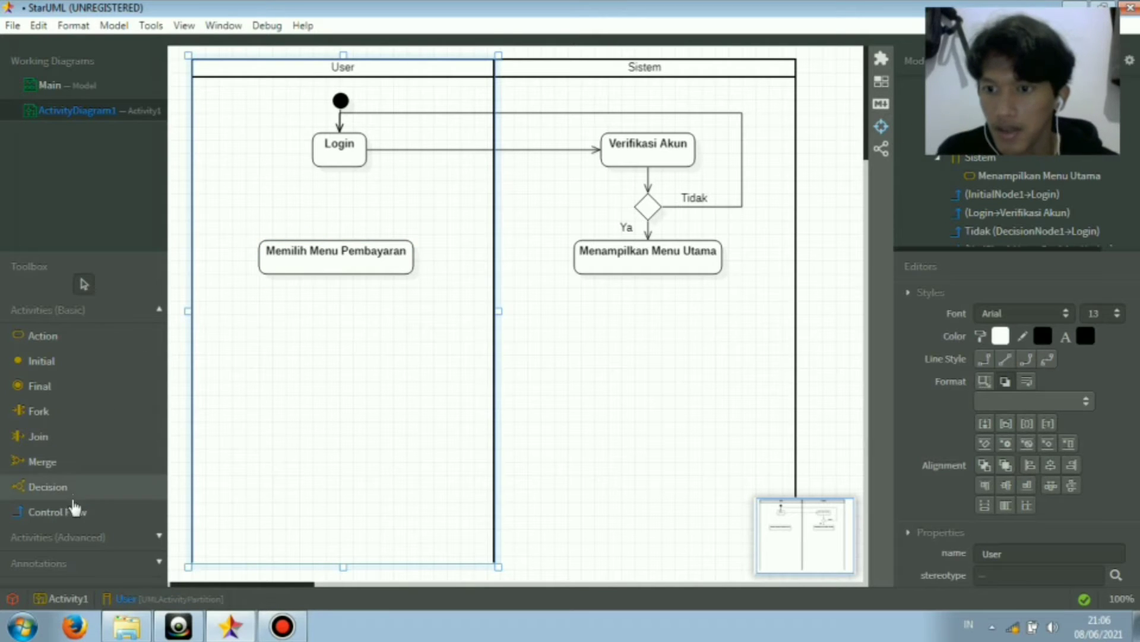
Draw a straight, unnamed control flow from Menampilkan Menu Utama to Memilih Menu Pembayaran
left_click(70, 513)
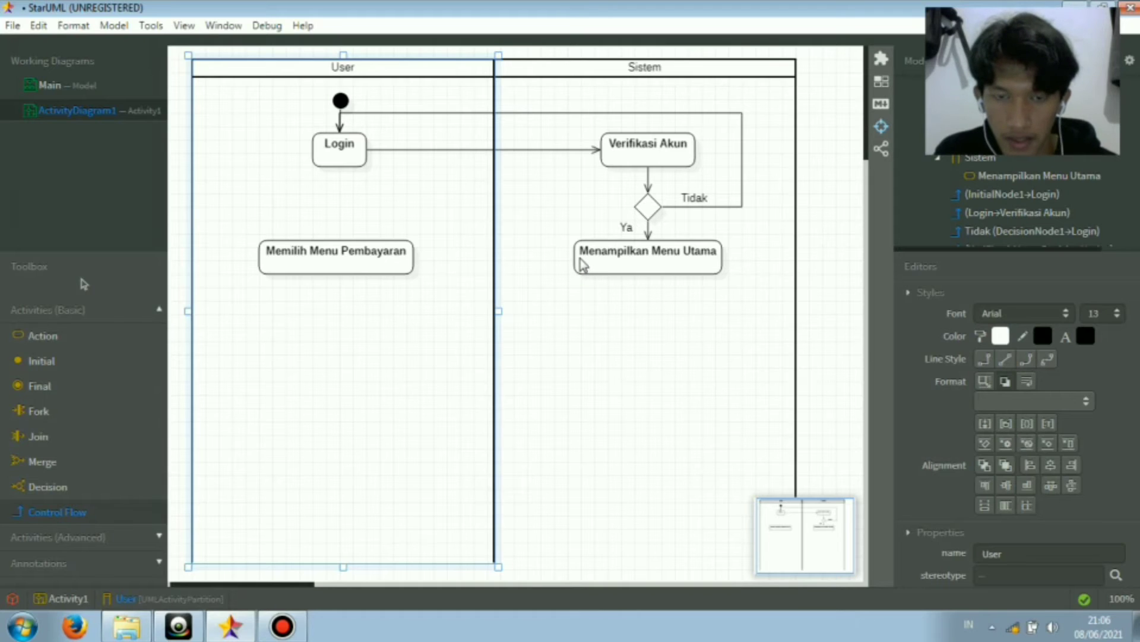
left_click_drag(582, 266, 410, 265)
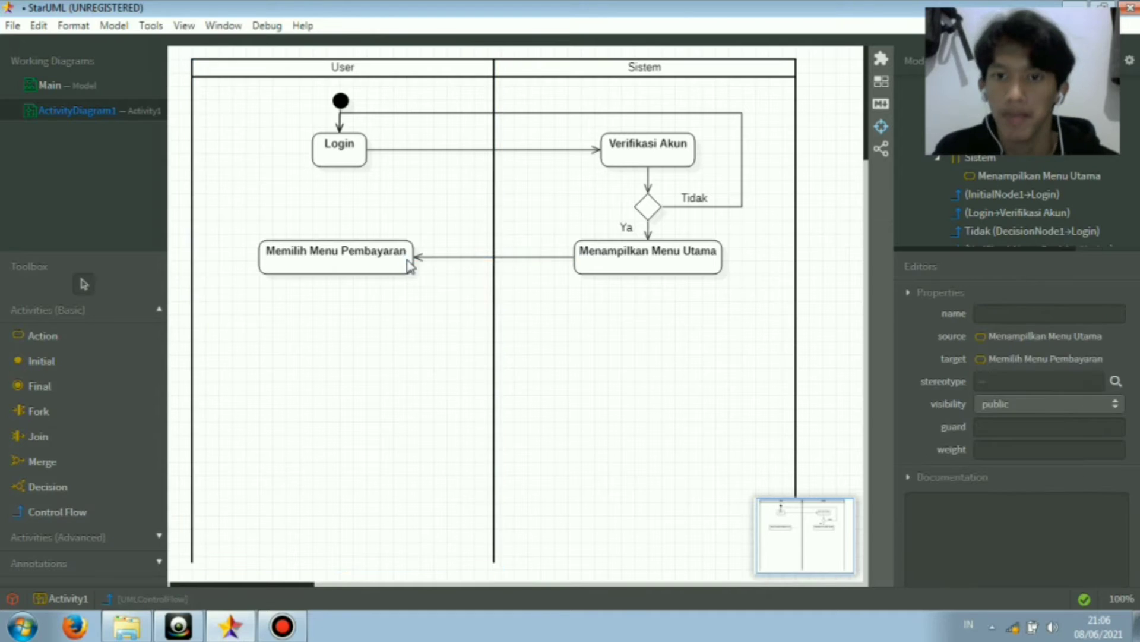
left_click(533, 319)
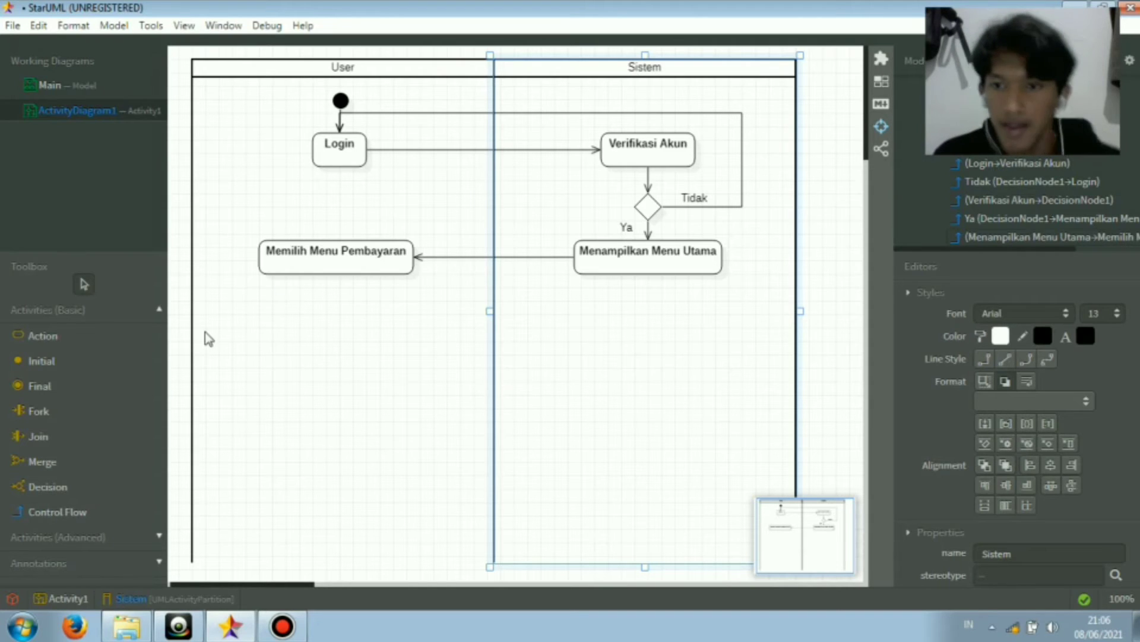
Add an action named Input Pembayaran in the User swimlane, below Memilih Menu Pembayaran
left_click(75, 340)
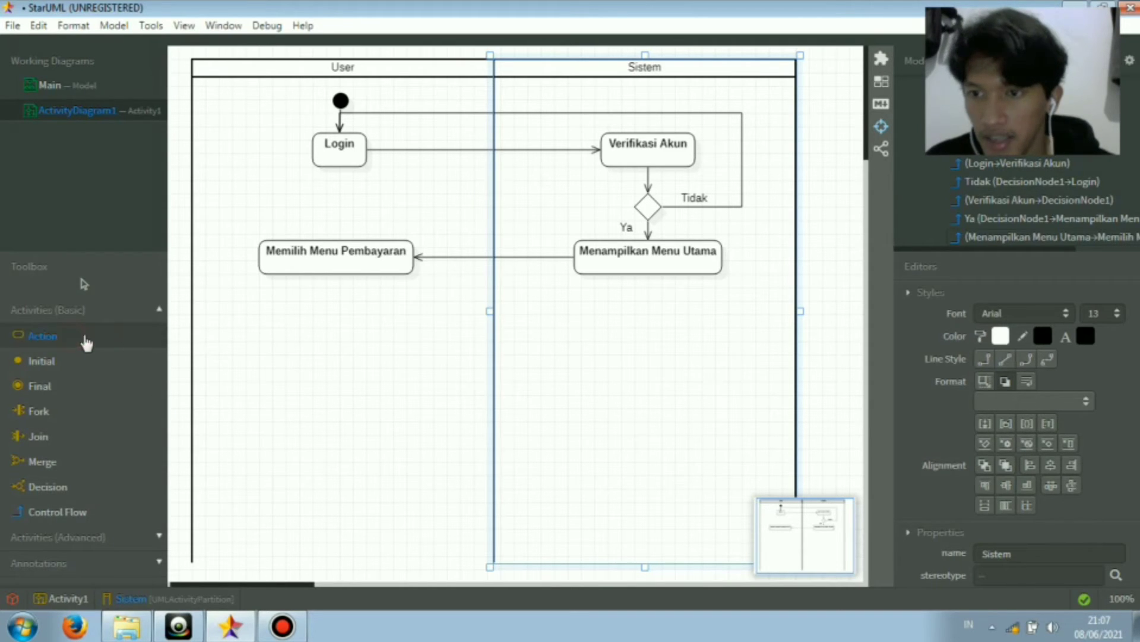
left_click(328, 309)
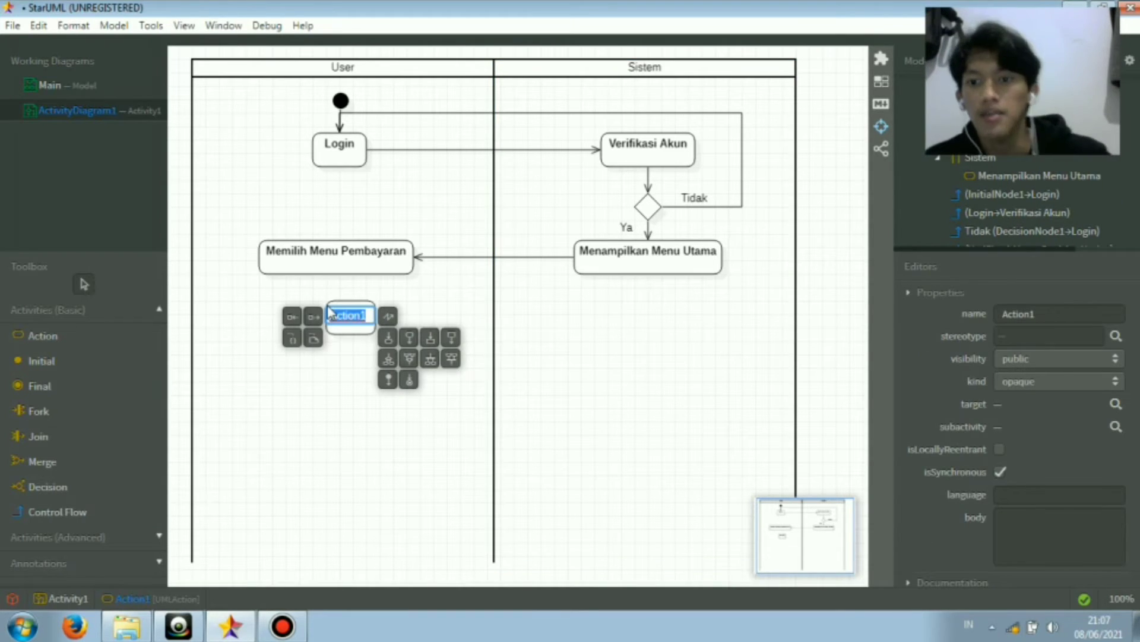
type("Input")
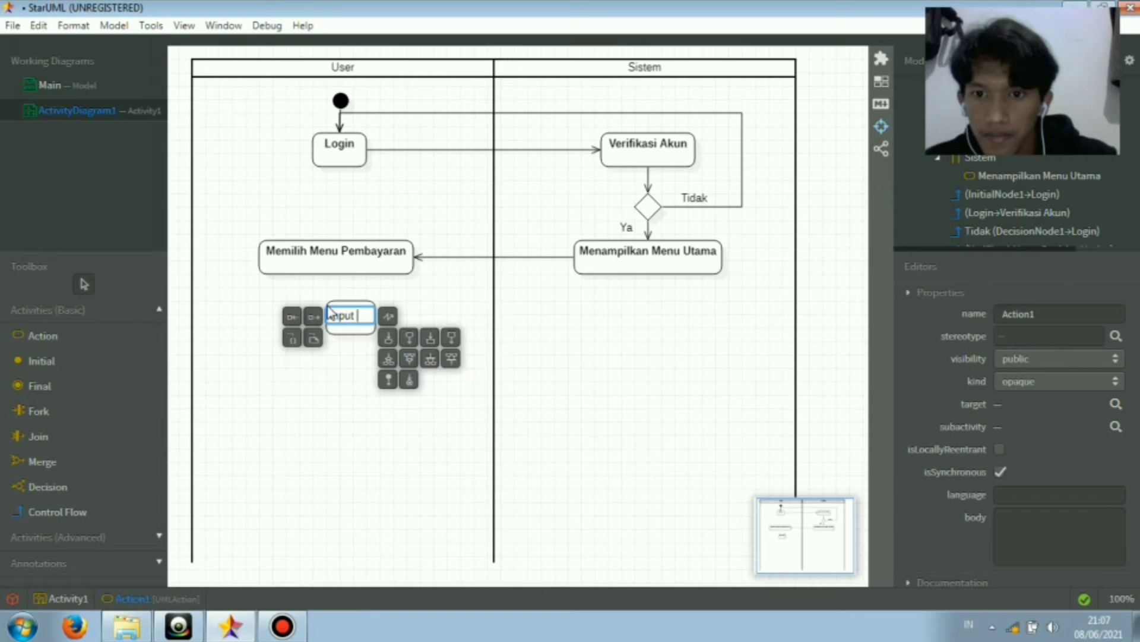
type(" Pembayaran")
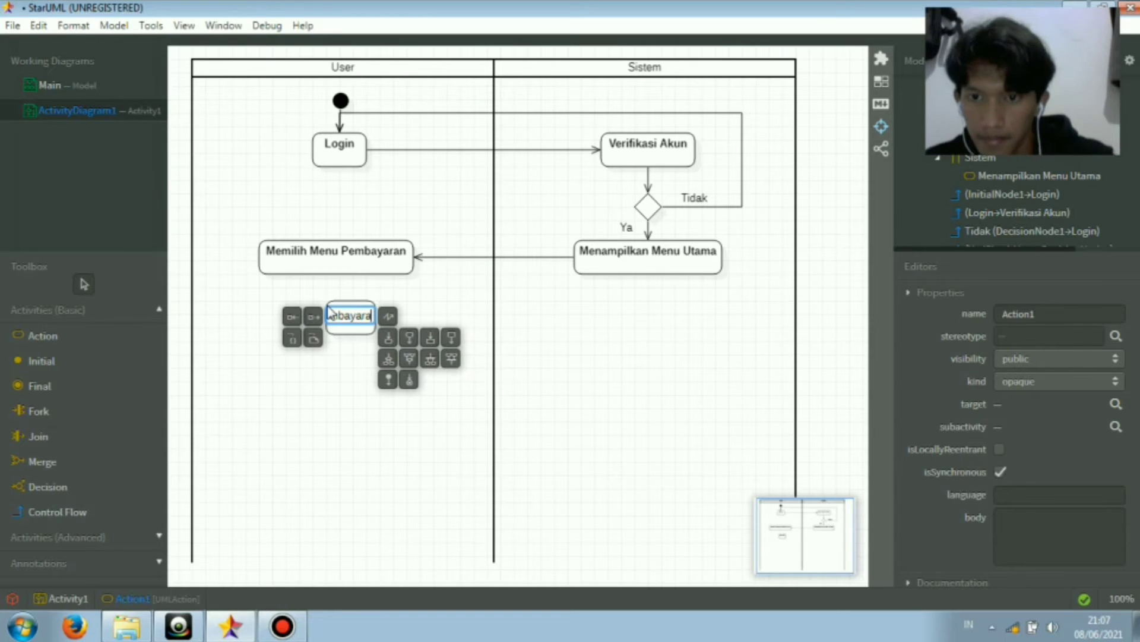
left_click(370, 331)
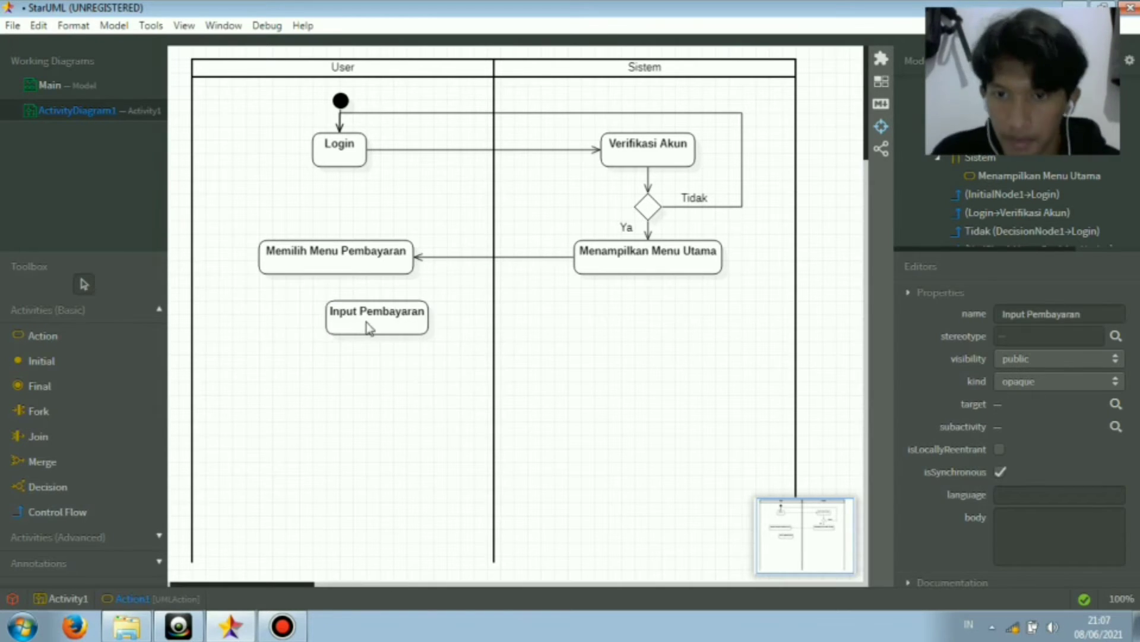
Center Input Pembayaran under Memilih Menu Pembayaran and widen its box slightly to the right
left_click_drag(379, 328, 349, 334)
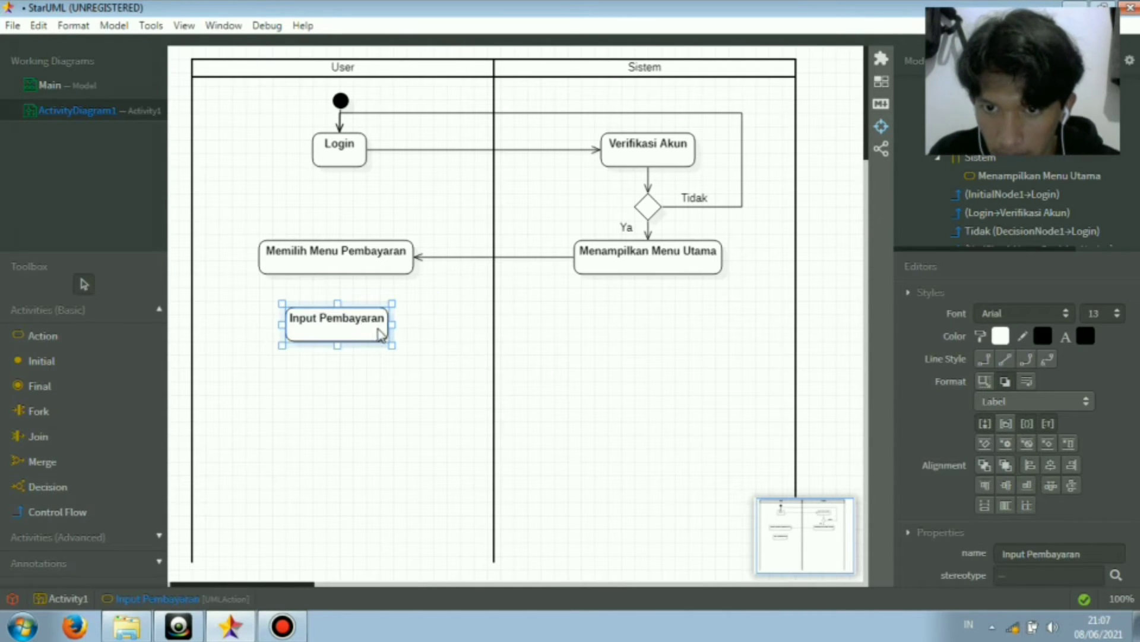
left_click_drag(392, 326, 397, 326)
left_click(418, 337)
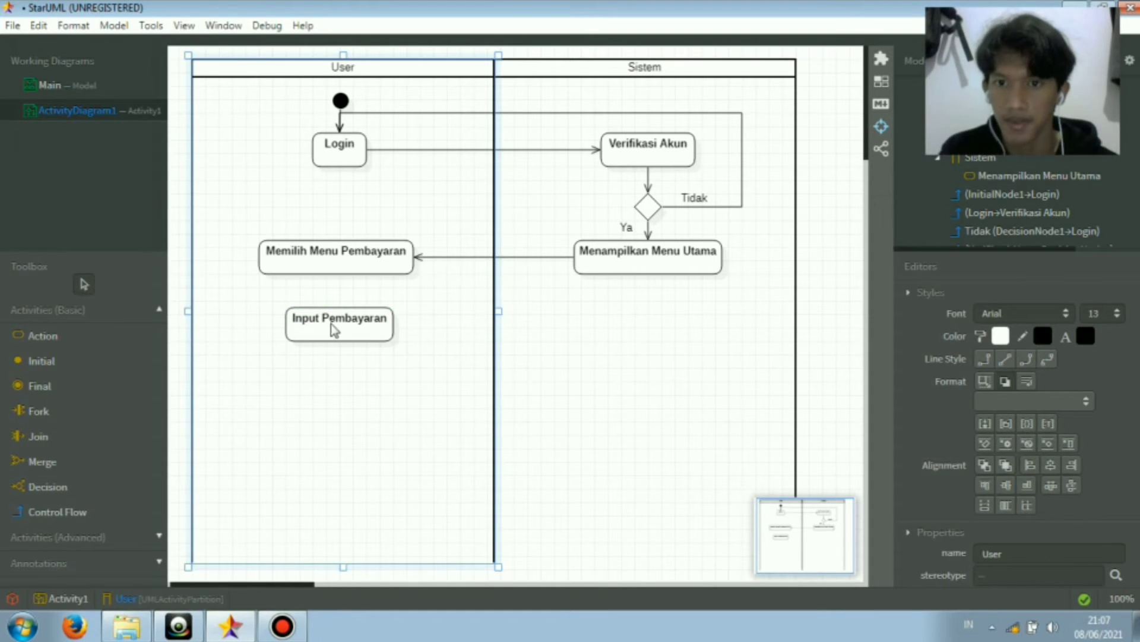
left_click(326, 340)
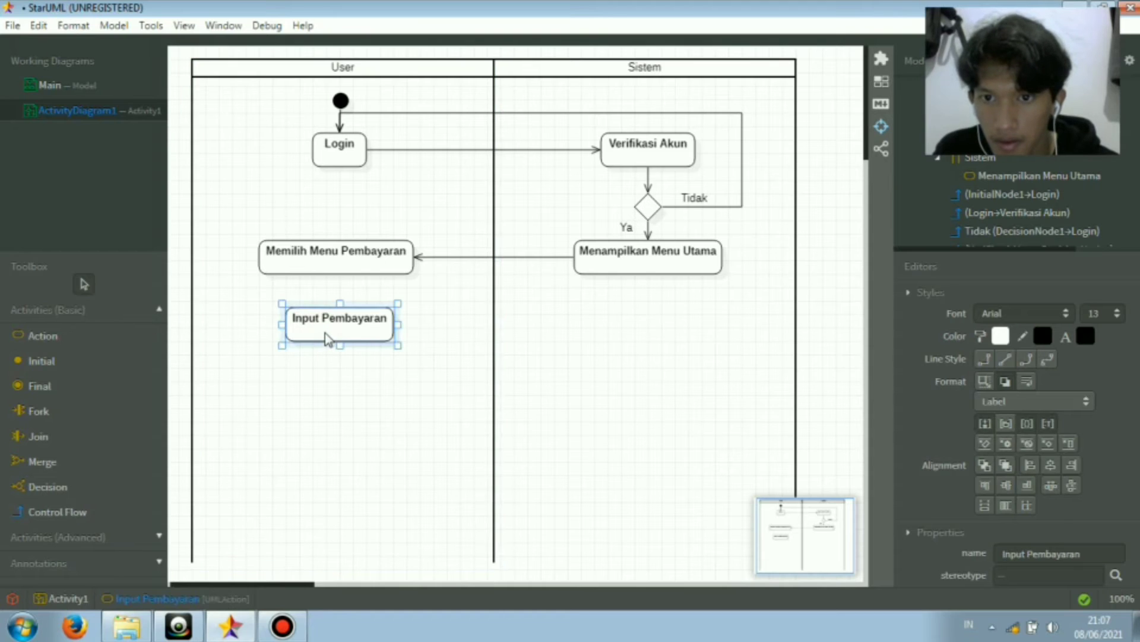
left_click(318, 381)
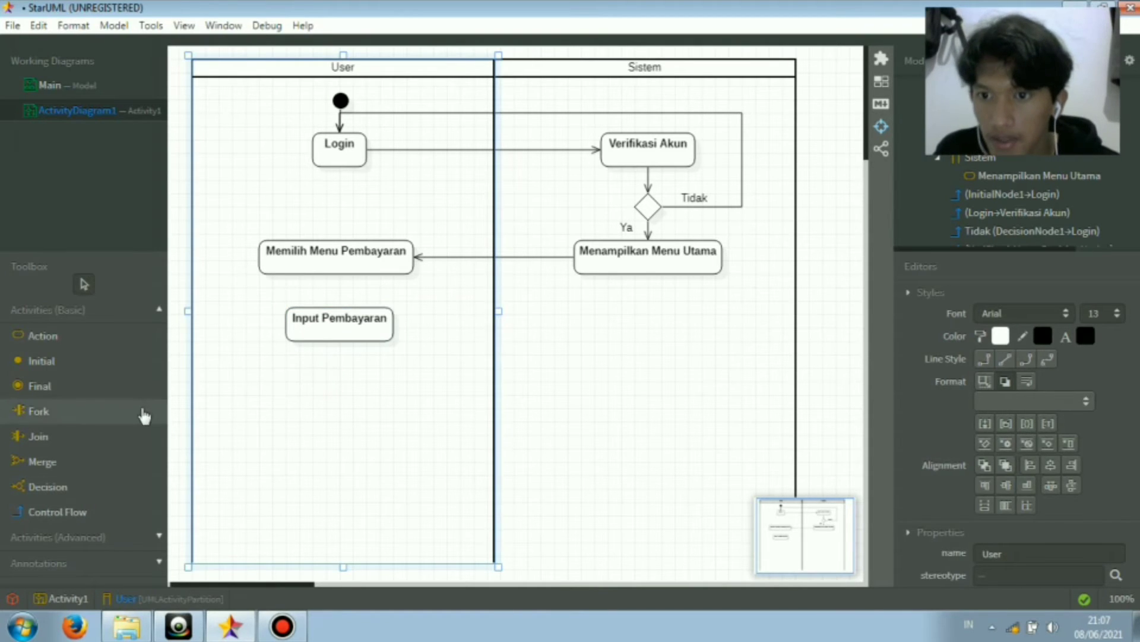
Draw an unnamed control flow from Memilih Menu Pembayaran down to Input Pembayaran
left_click(79, 514)
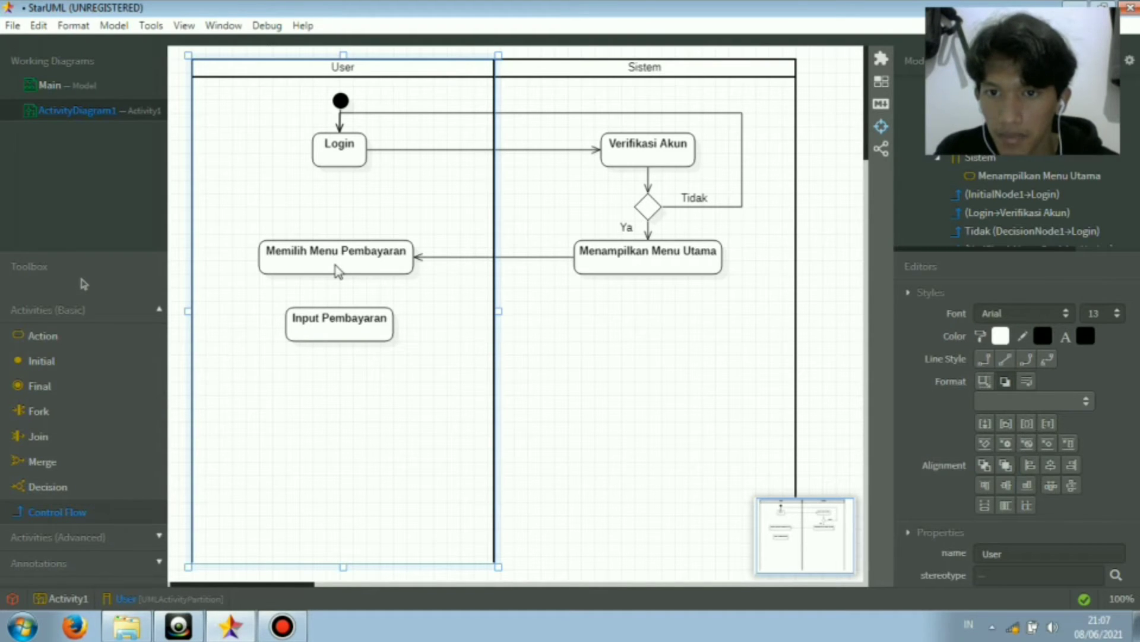
left_click_drag(339, 262, 339, 321)
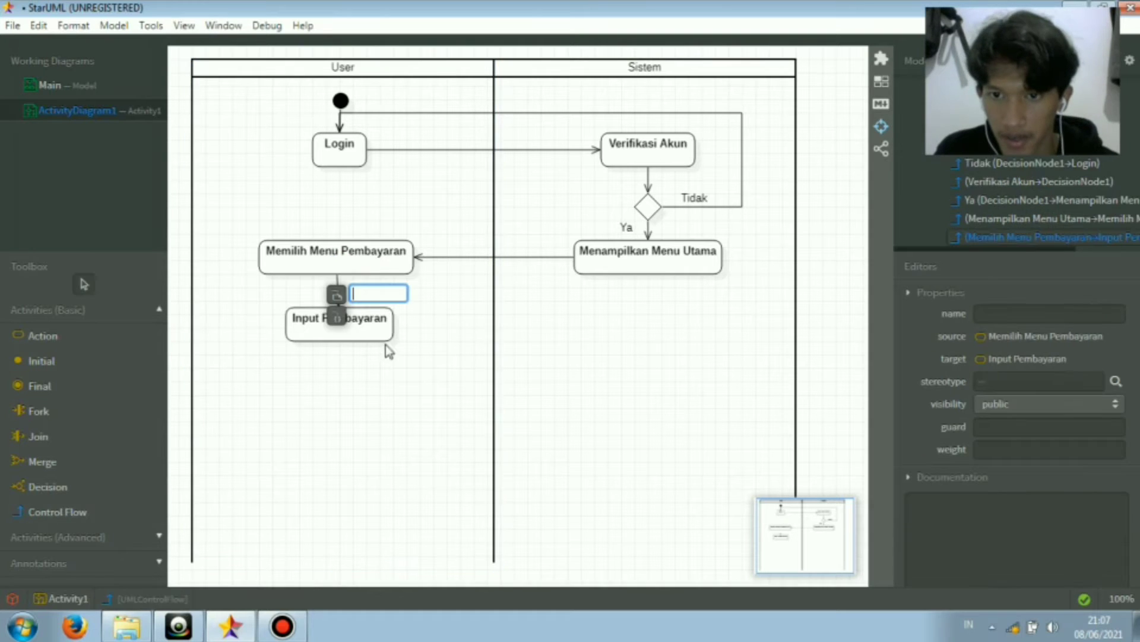
left_click(401, 385)
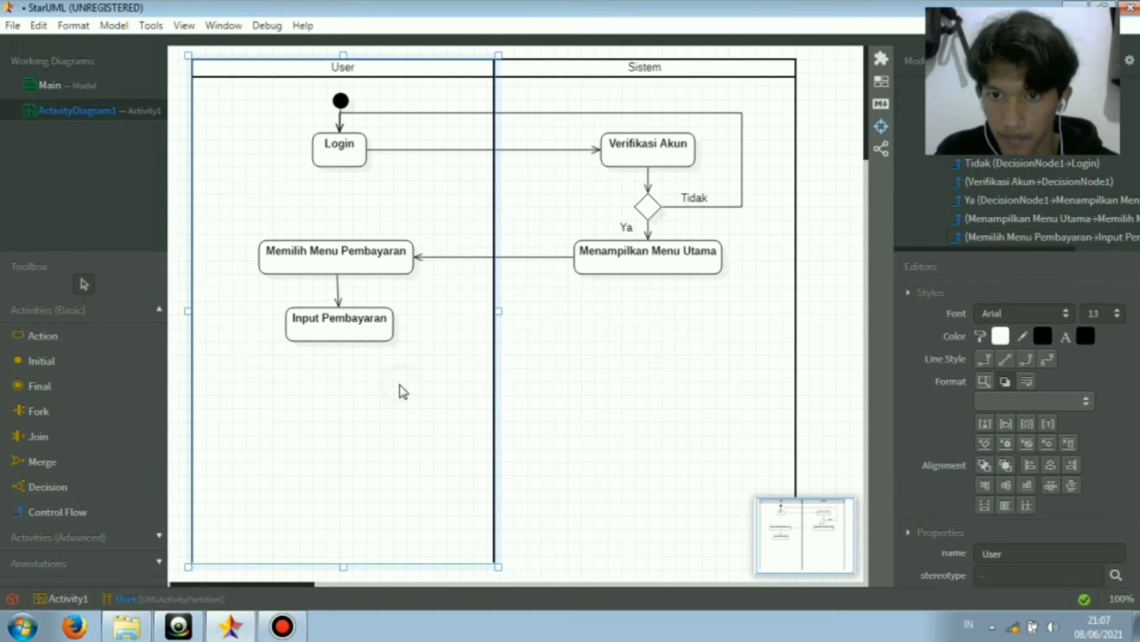
Extend the Input Pembayaran box slightly to the left to straighten the control flow above it
left_click(322, 338)
left_click_drag(279, 325, 275, 325)
left_click(315, 381)
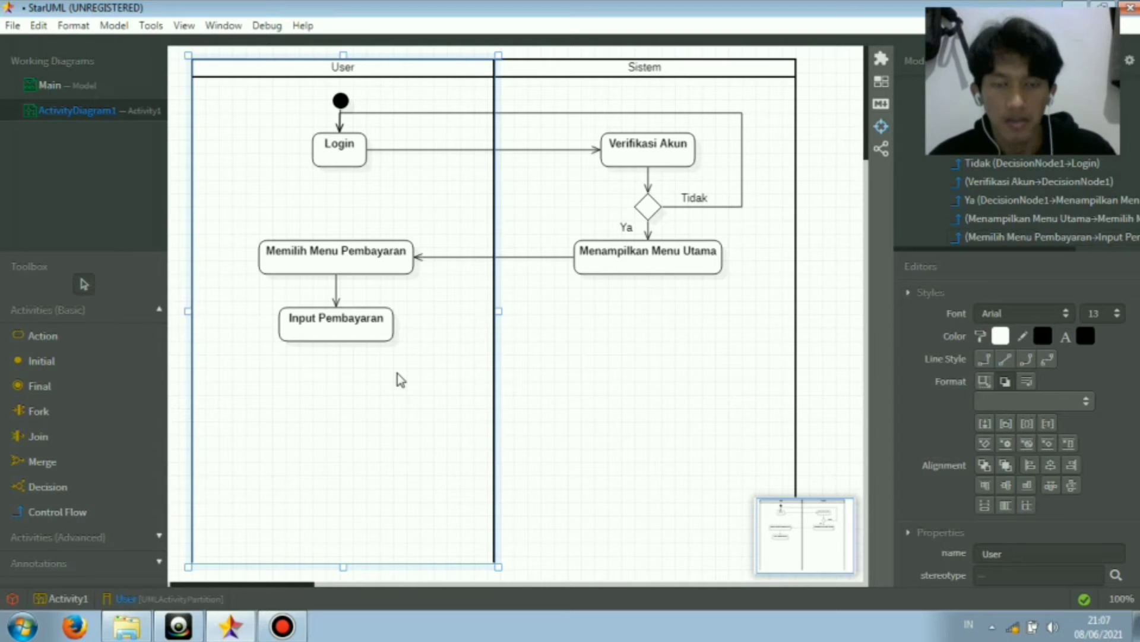
Add an action named Memproses Pembayaran in the Sistem swimlane, below Menampilkan Menu Utama
left_click(76, 338)
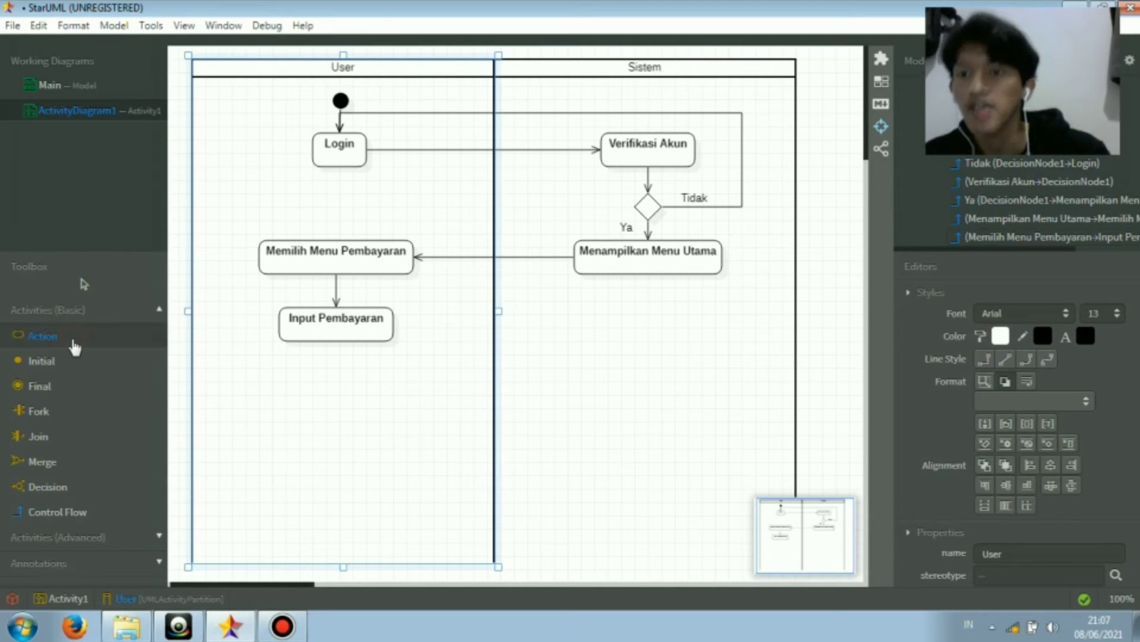
left_click(650, 325)
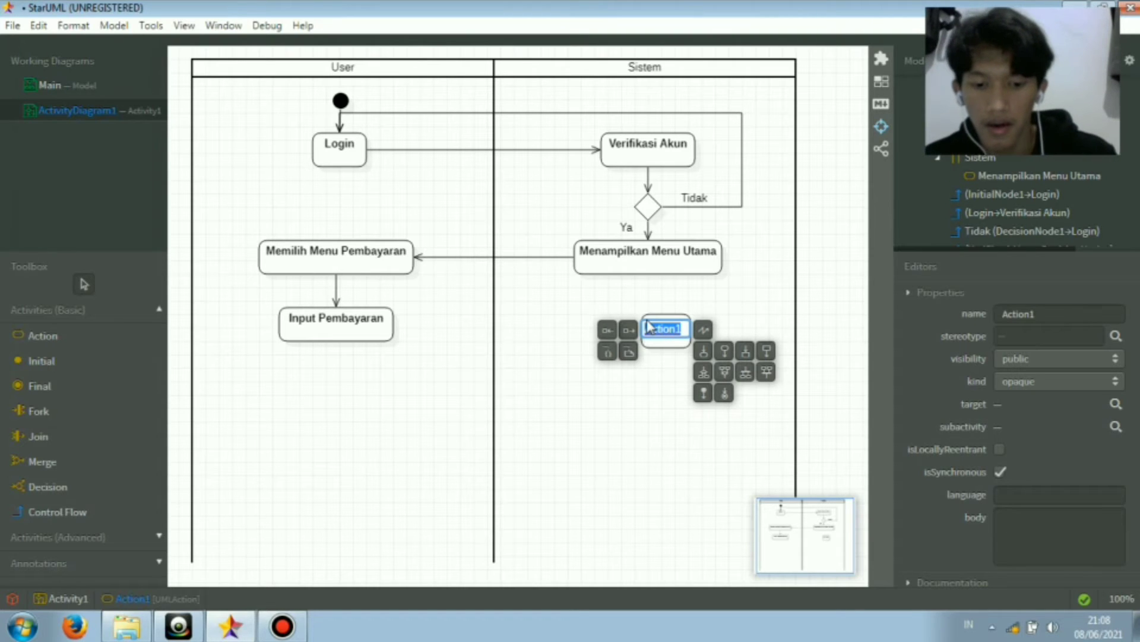
type("Proses")
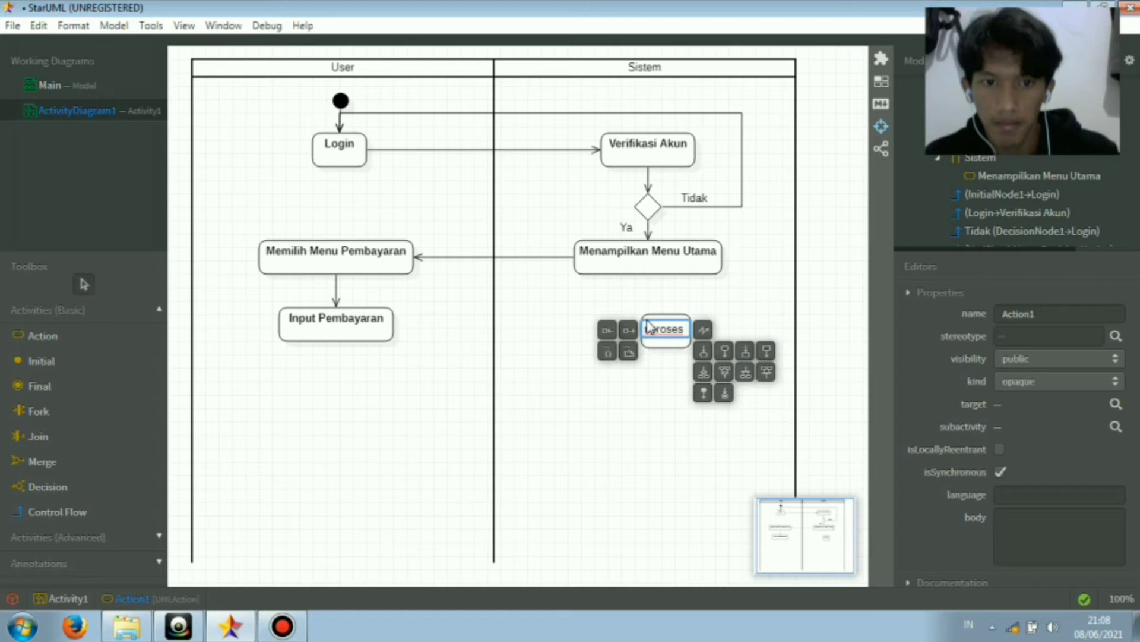
type(" Pembayaran")
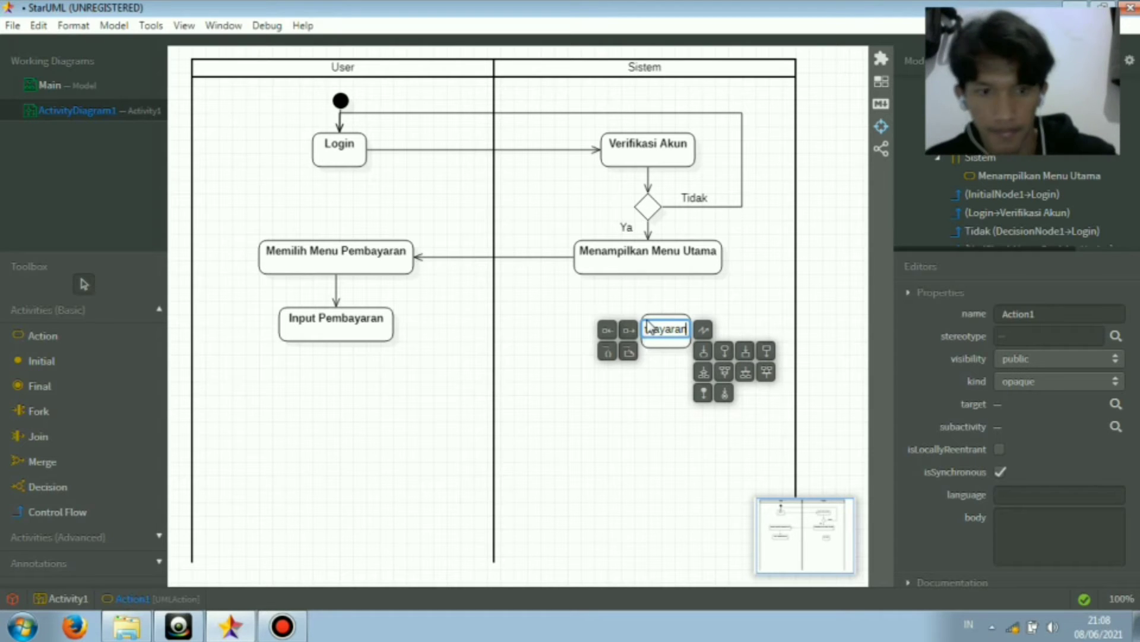
key("Return")
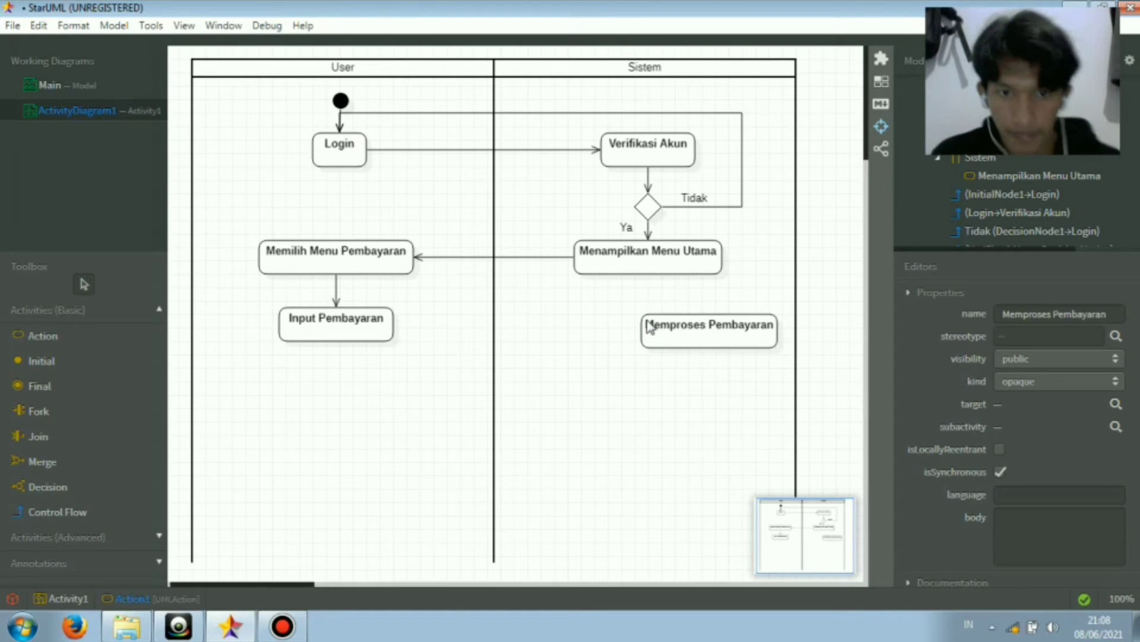
Move Memproses Pembayaran left and slightly up so it sits centered under Menampilkan Menu Utama
left_click(689, 343)
mouse_move(656, 344)
left_mouse_down()
mouse_move(618, 338)
mouse_move(646, 338)
left_mouse_up()
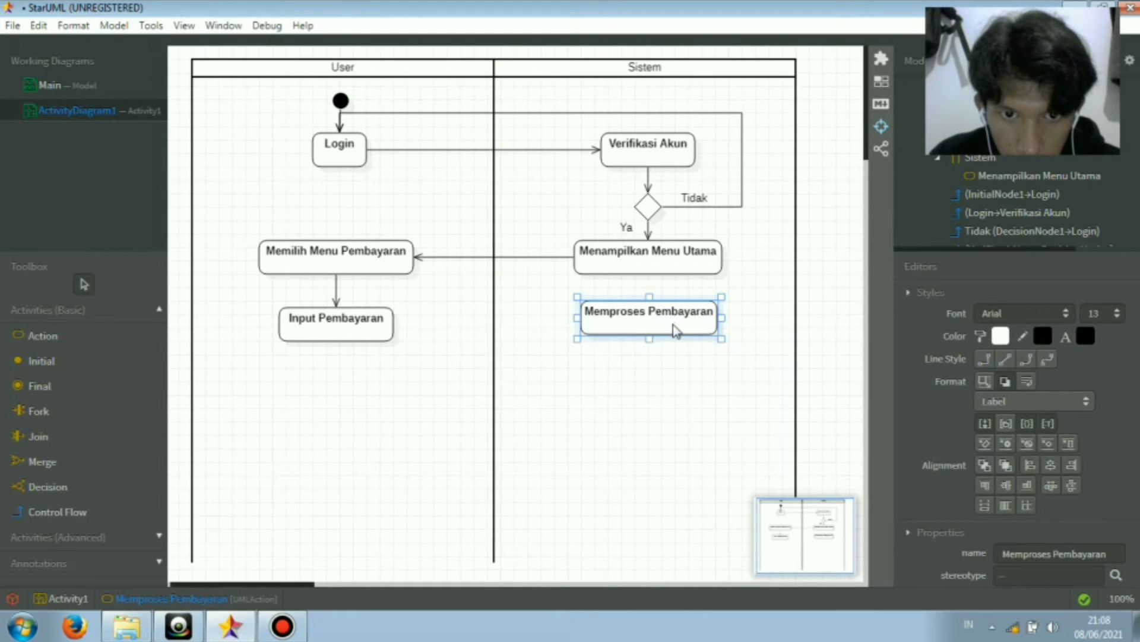
Try a slightly taller Memproses Pembayaran box and restore its original height
left_click(701, 356)
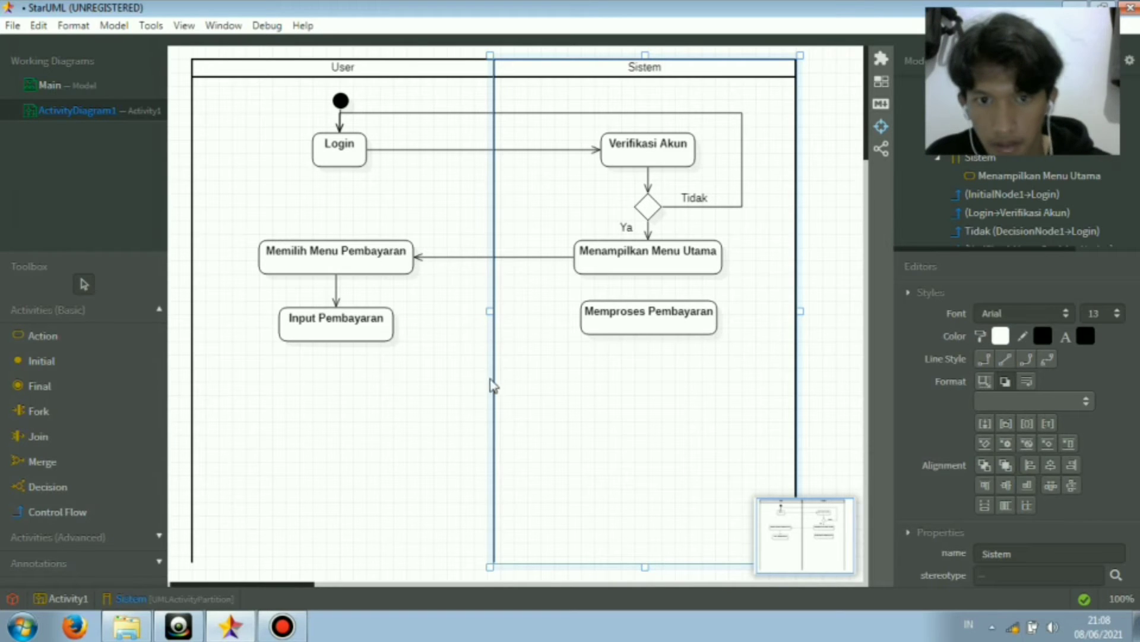
left_click(643, 326)
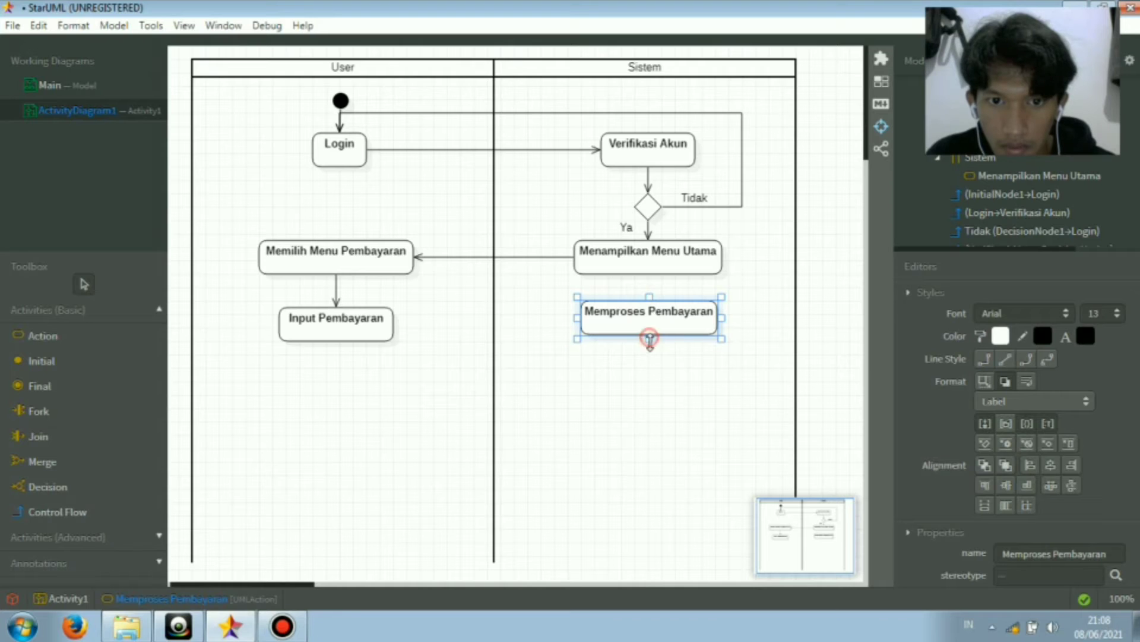
left_click_drag(650, 348, 647, 372)
left_click(648, 372)
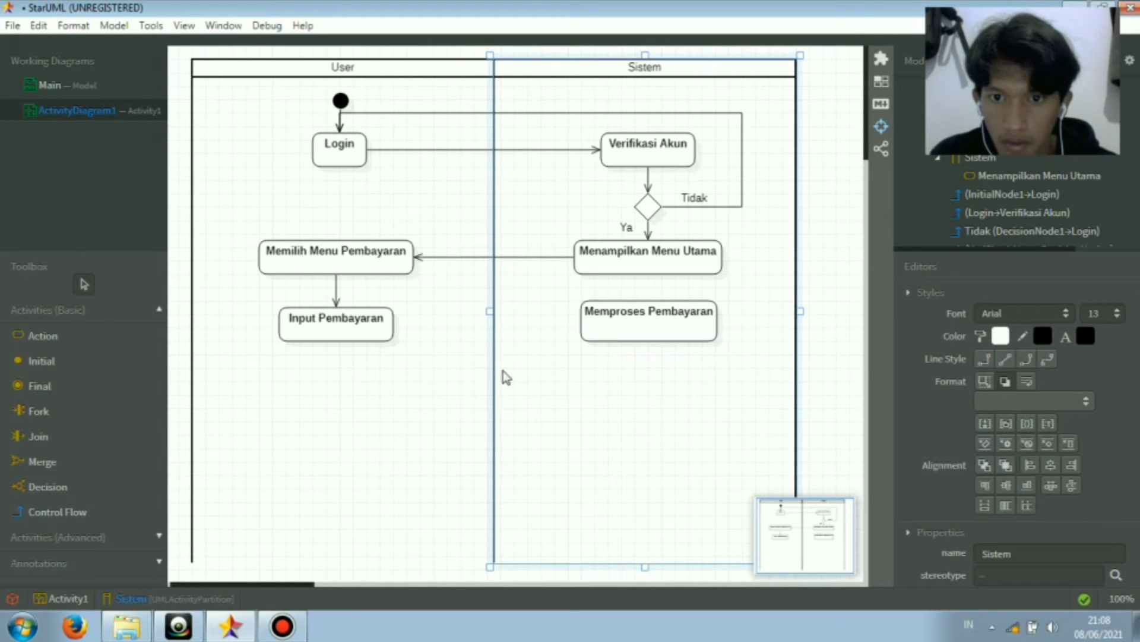
left_click(650, 343)
left_click_drag(651, 345, 648, 338)
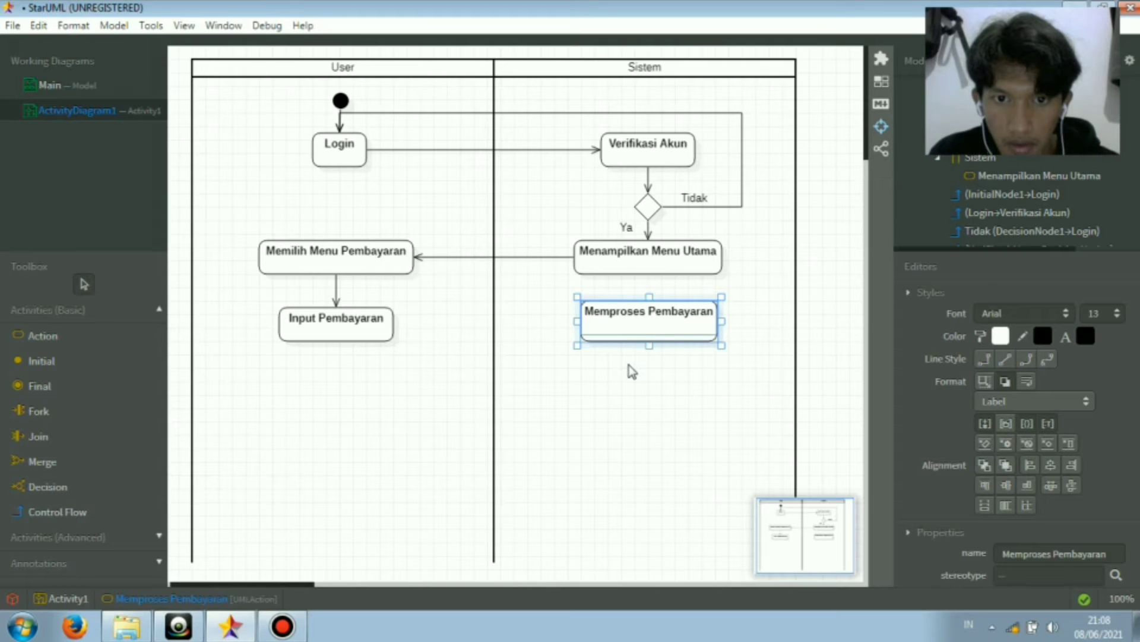
left_click(629, 365)
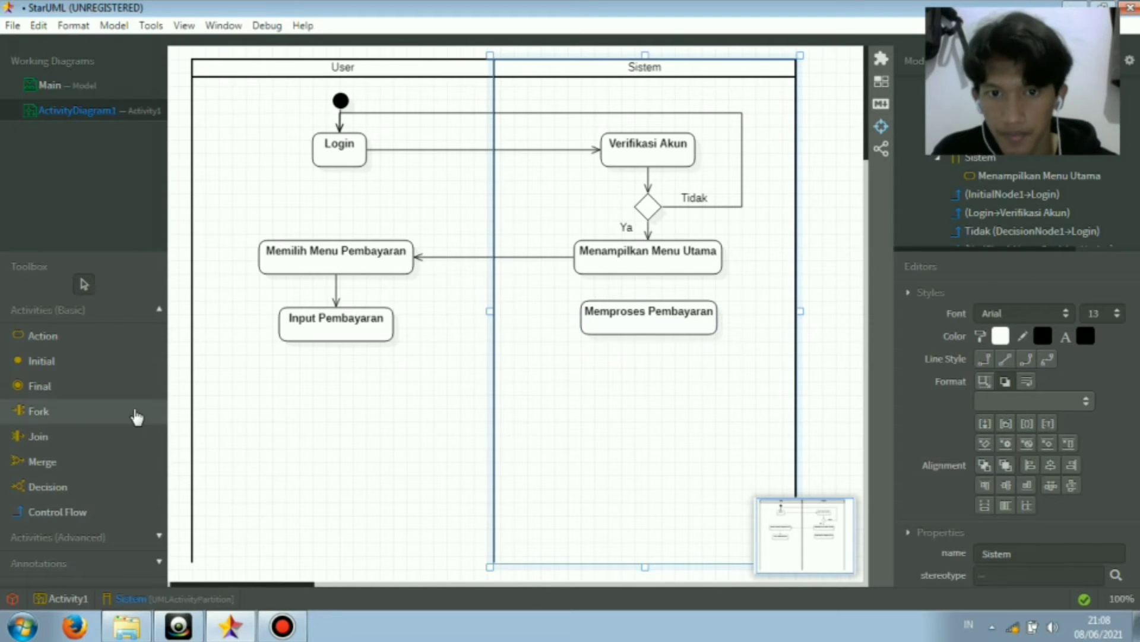
left_click(53, 512)
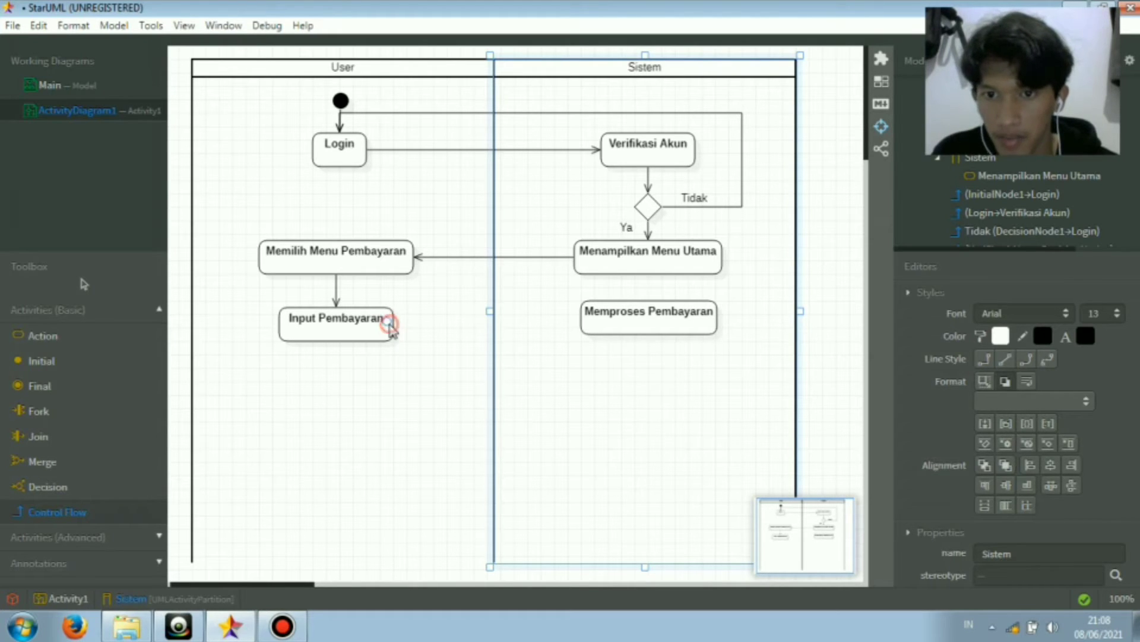
left_click(392, 331)
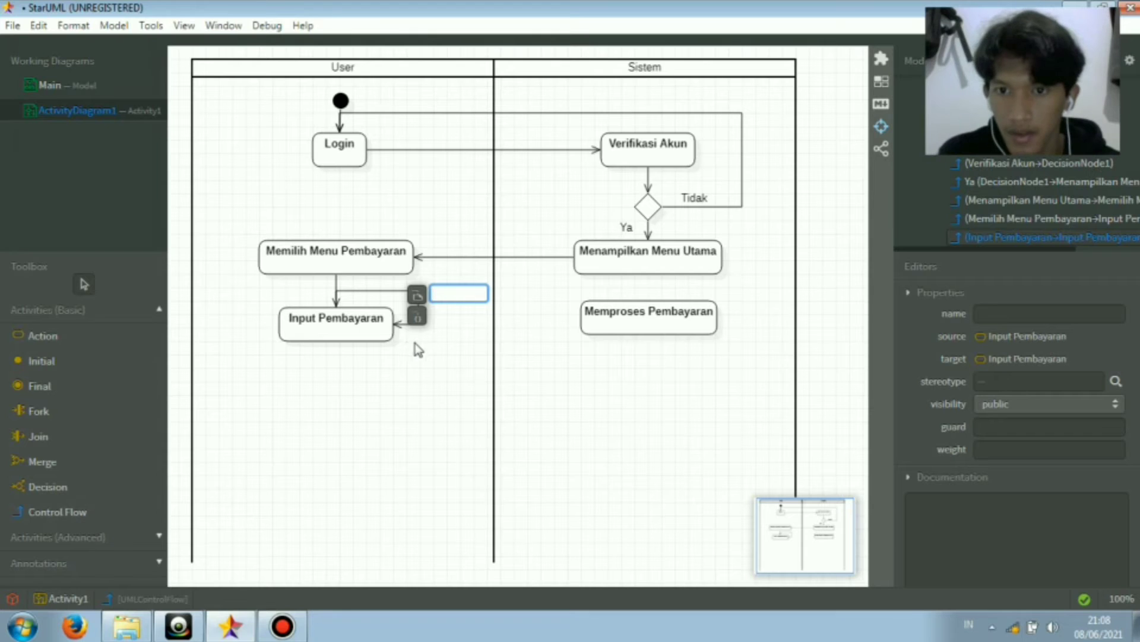
left_click(423, 324)
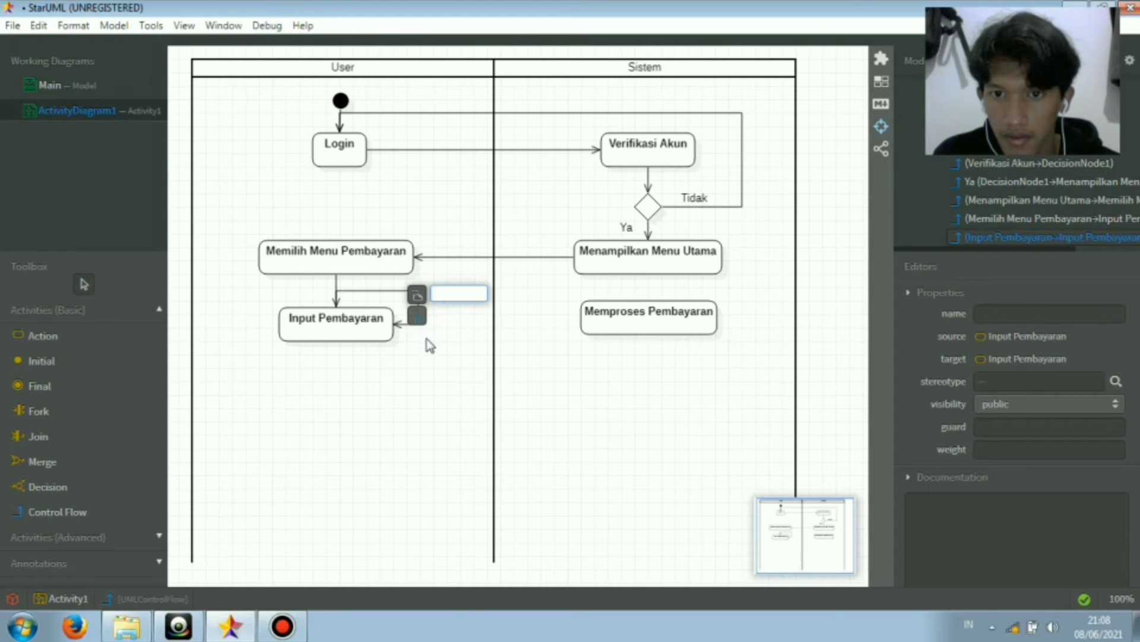
left_click(431, 340)
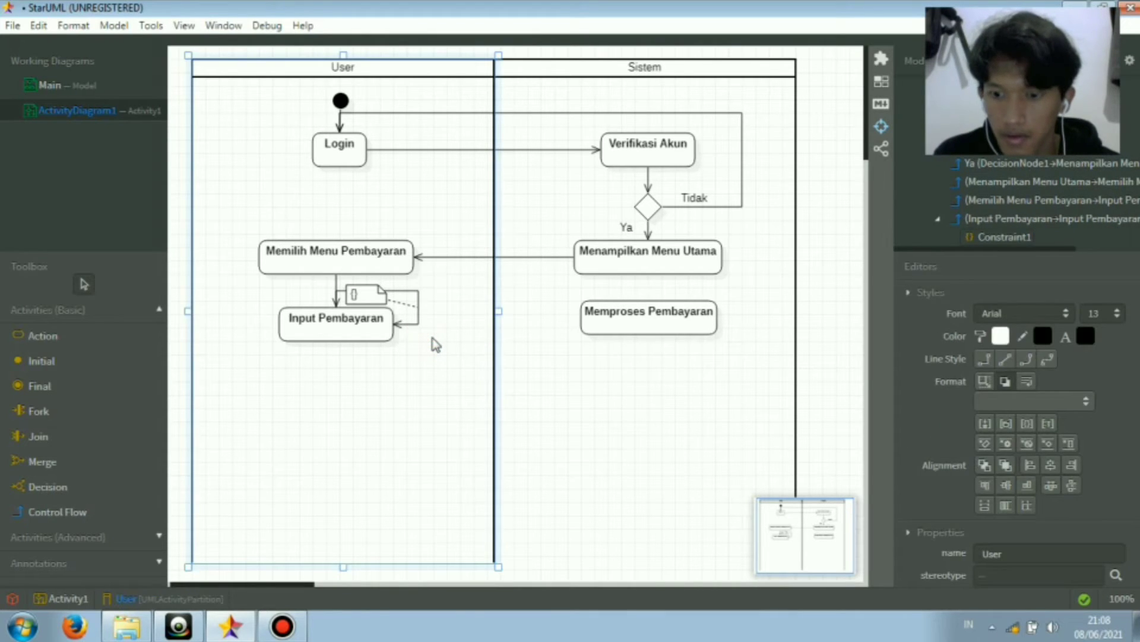
key("ctrl+z")
key("ctrl+z")
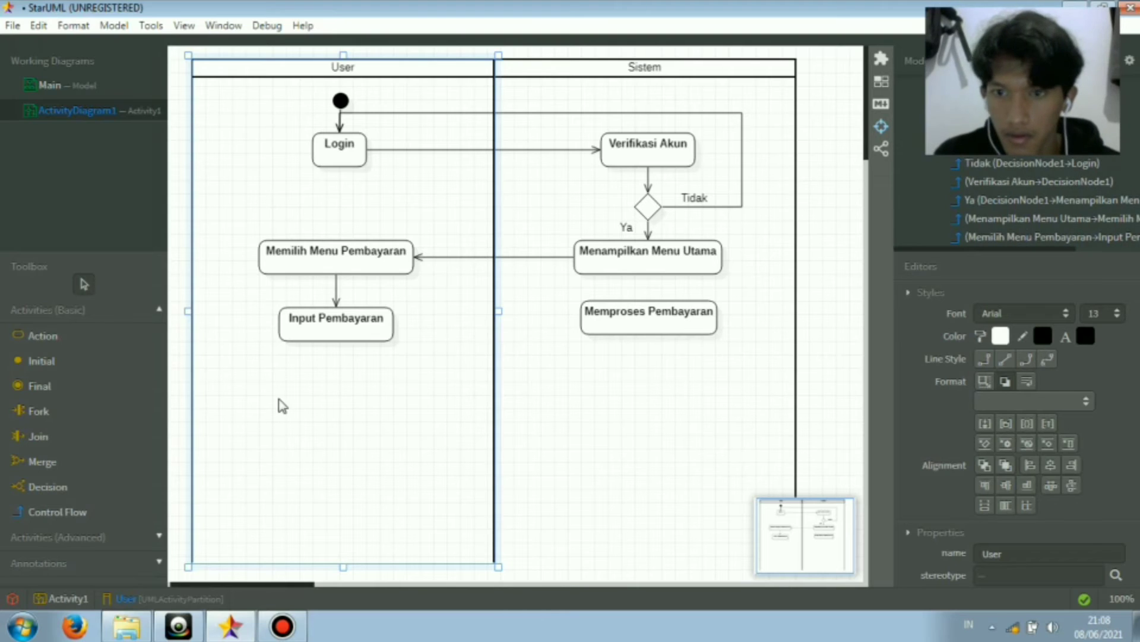
Draw an unnamed control flow from Input Pembayaran across to Memproses Pembayaran in the Sistem swimlane
left_click(57, 518)
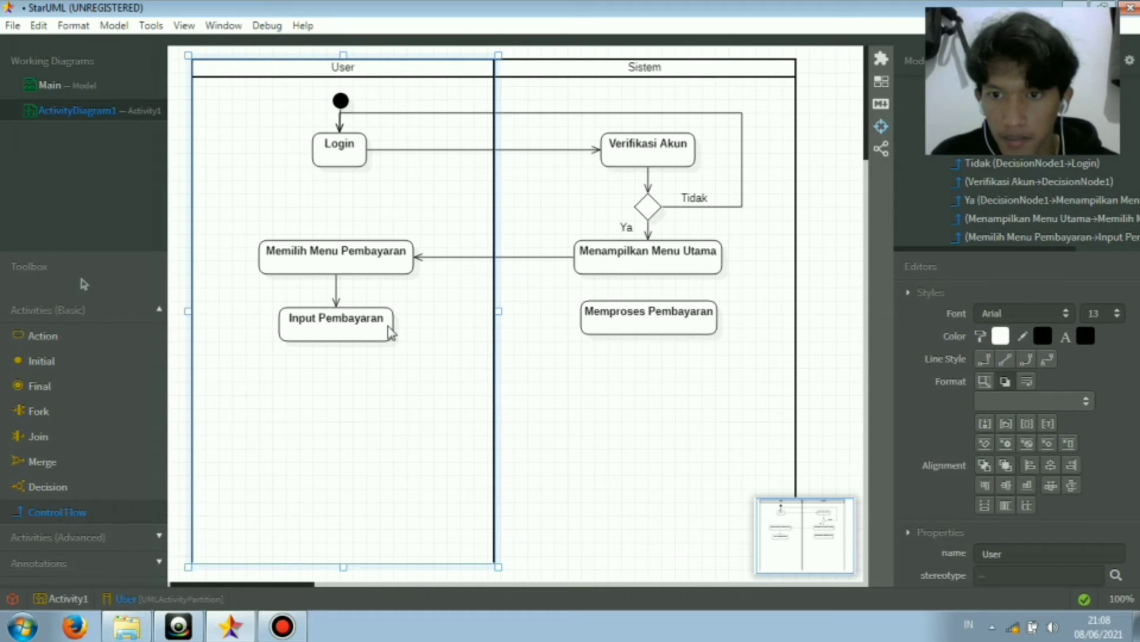
left_click_drag(389, 327, 597, 329)
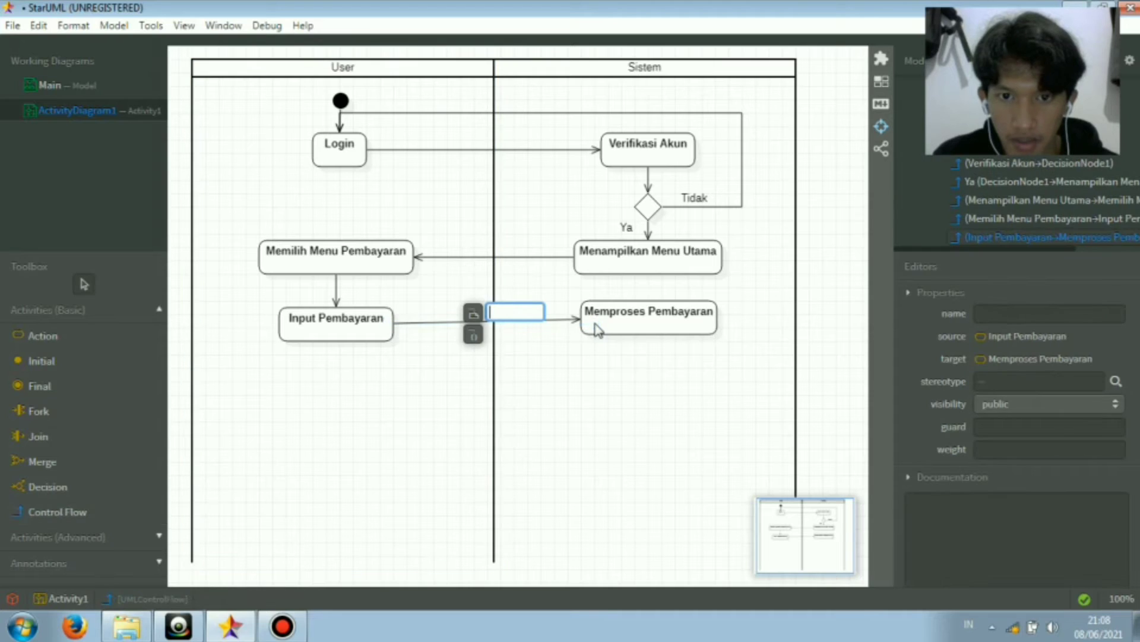
left_click(615, 360)
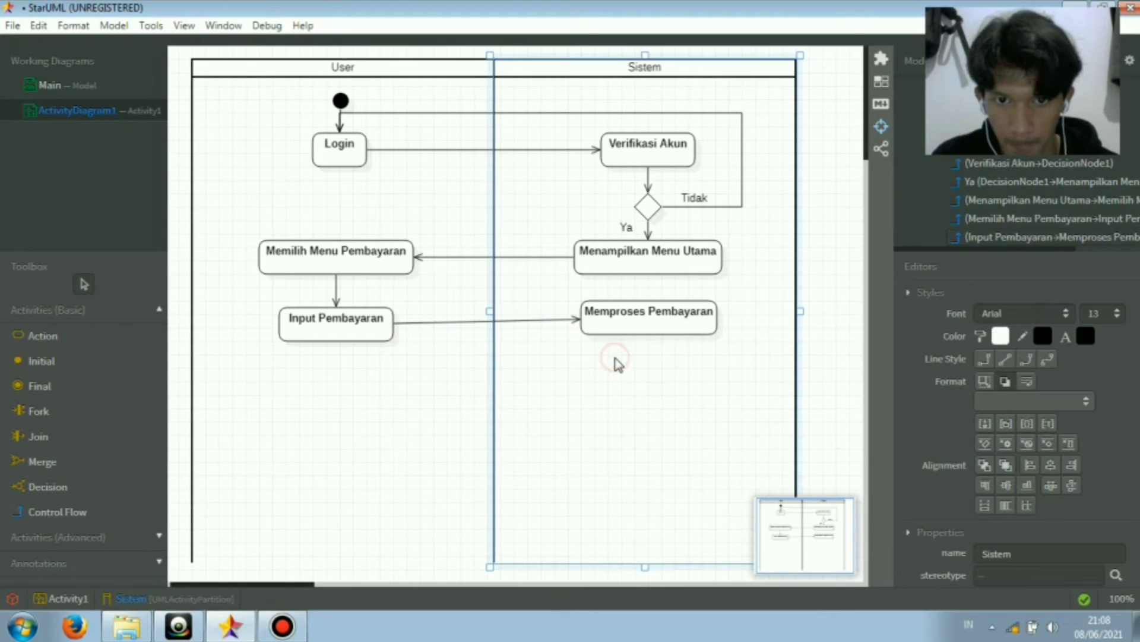
Extend the Memproses Pembayaran box slightly downward to level the control flow coming from Input Pembayaran
left_click(656, 332)
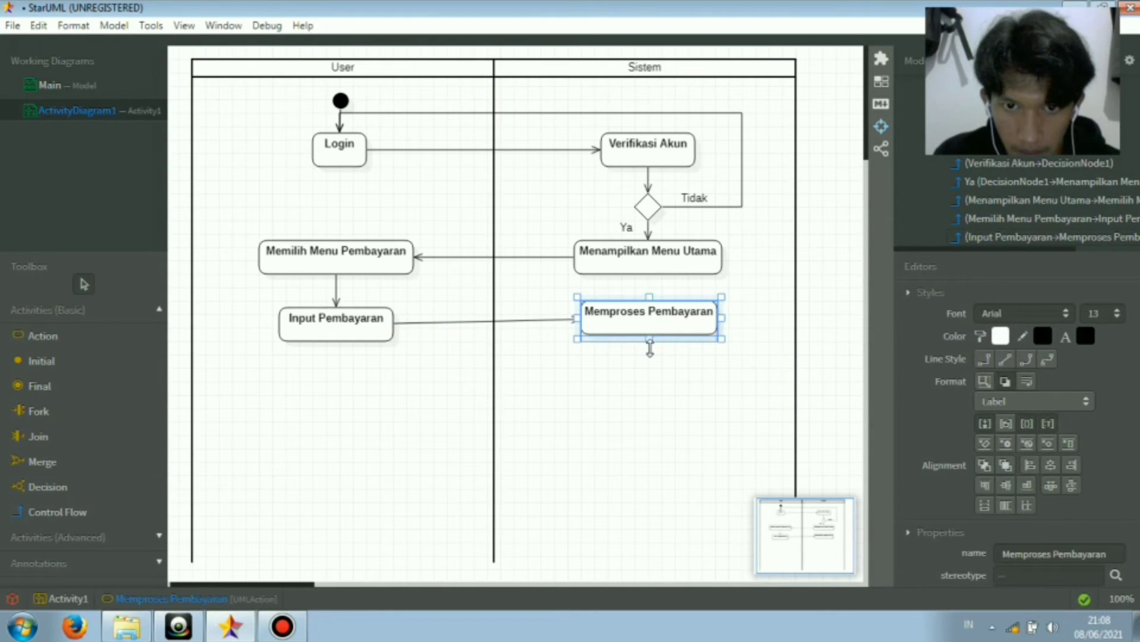
left_click_drag(651, 345, 653, 362)
left_click(653, 369)
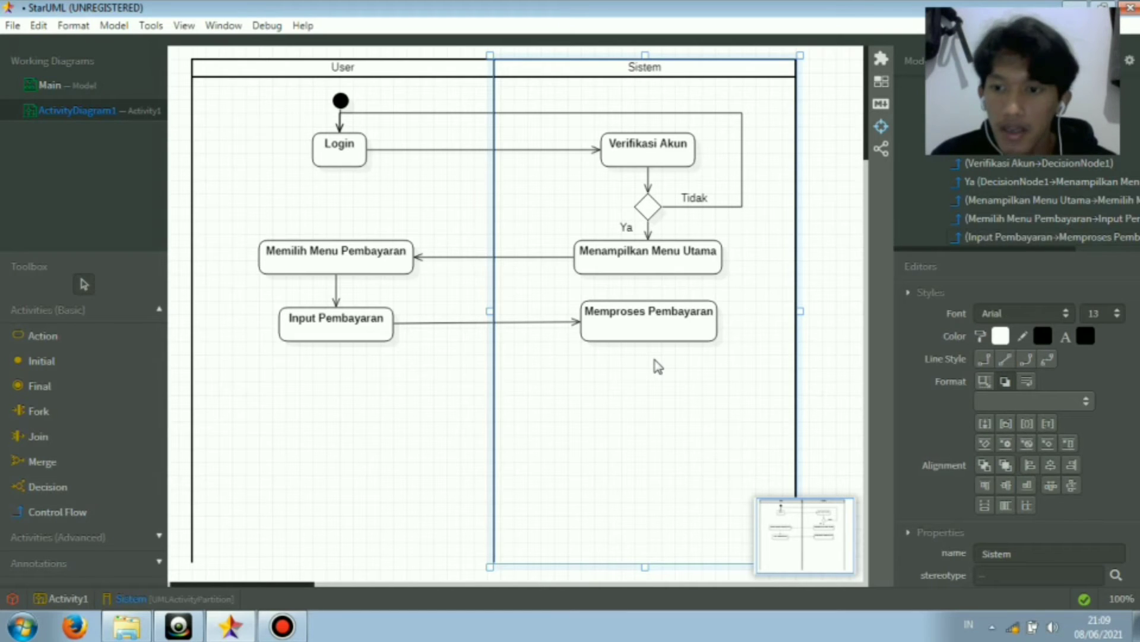
Add a decision node in the Sistem swimlane below Memproses Pembayaran and enlarge it to about the size of the upper decision
left_click(83, 490)
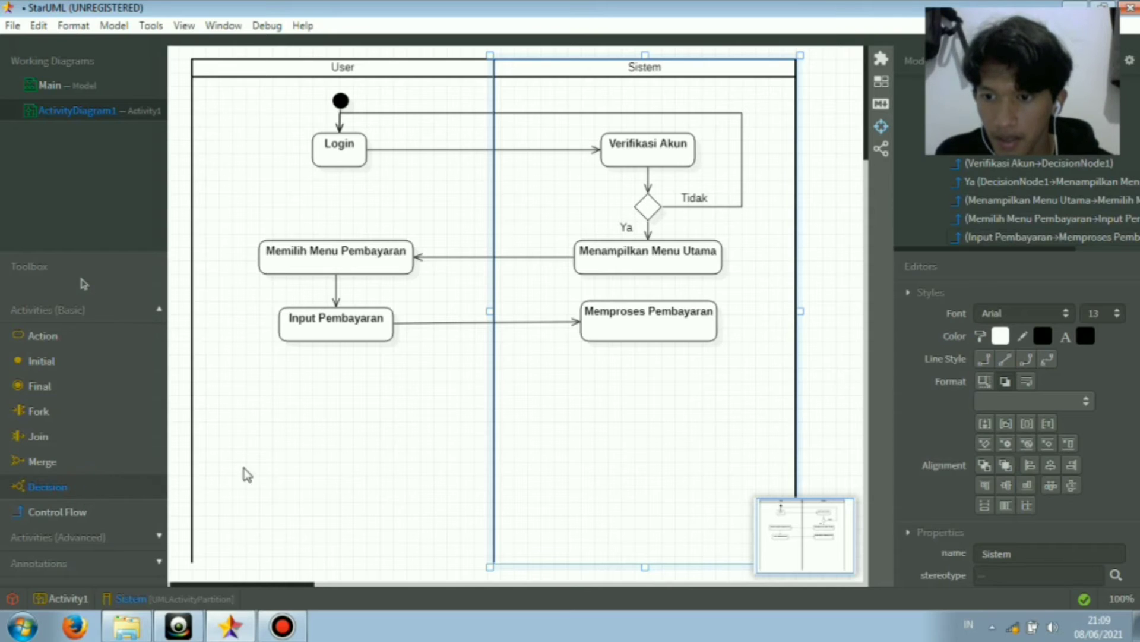
left_click(635, 382)
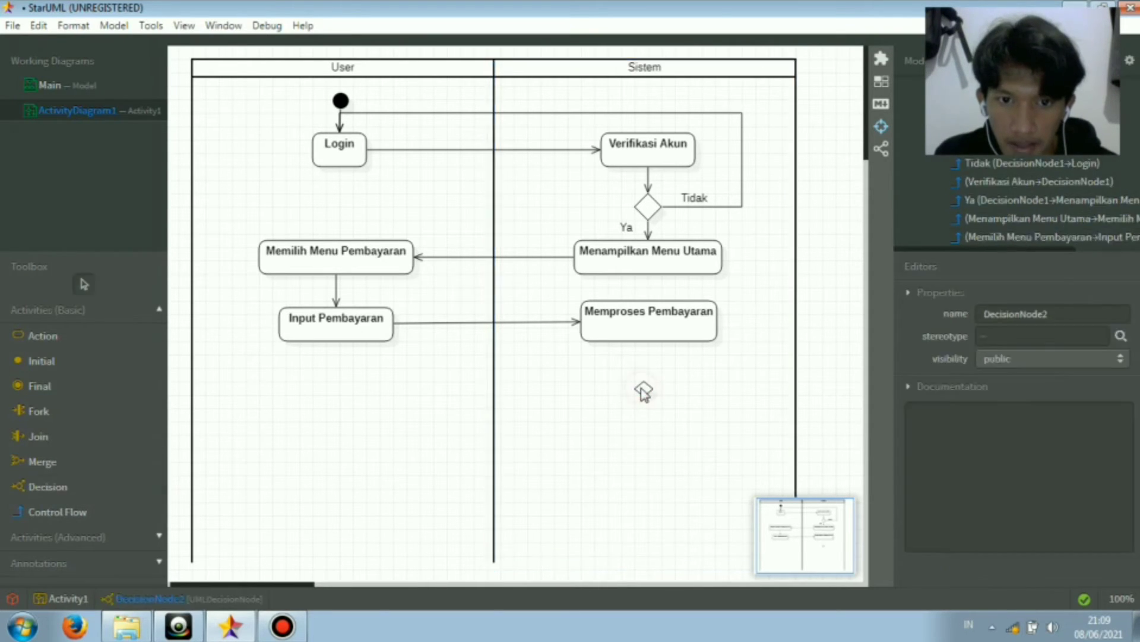
left_click(645, 392)
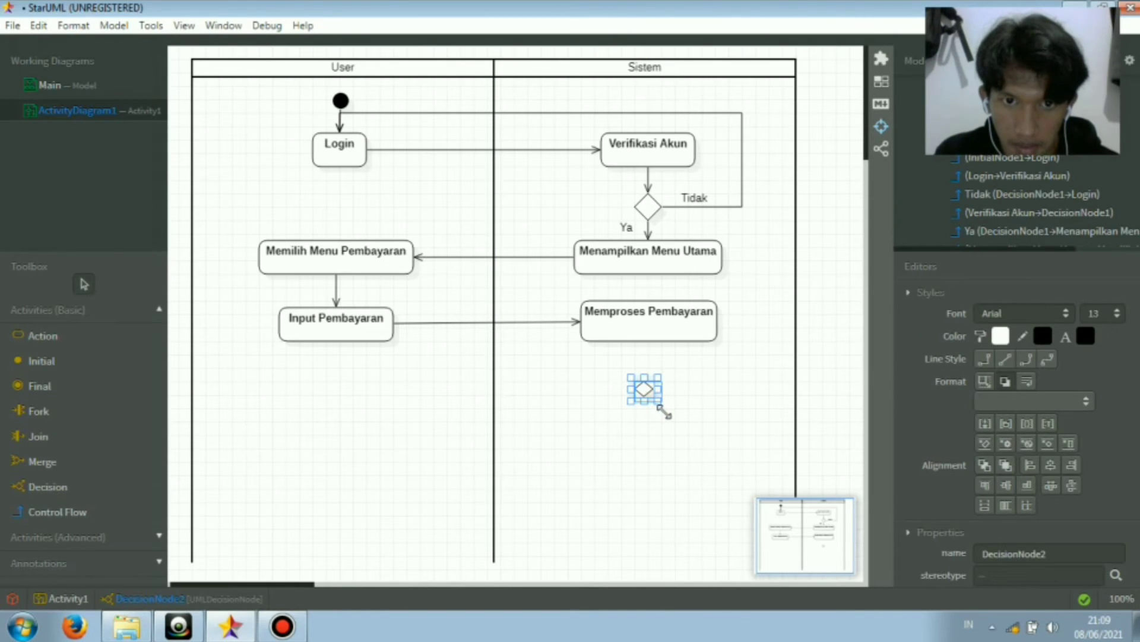
left_click_drag(661, 406, 651, 383)
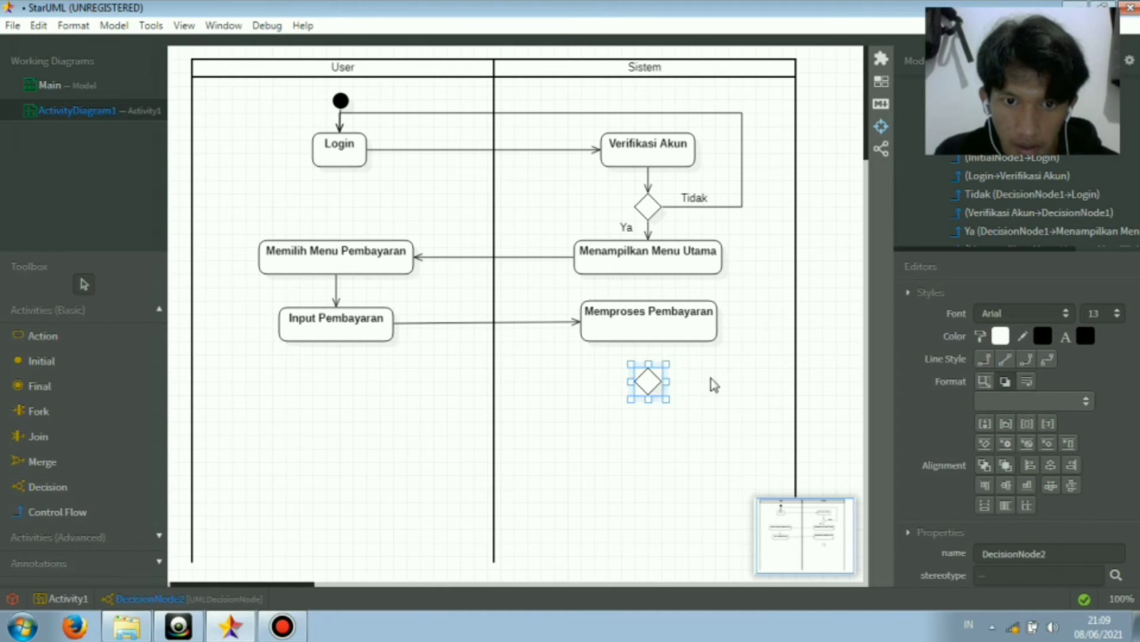
Move the new decision node slightly up, keeping it centered under Memproses Pembayaran
left_click(711, 382)
left_click(651, 383)
left_click_drag(654, 389, 653, 381)
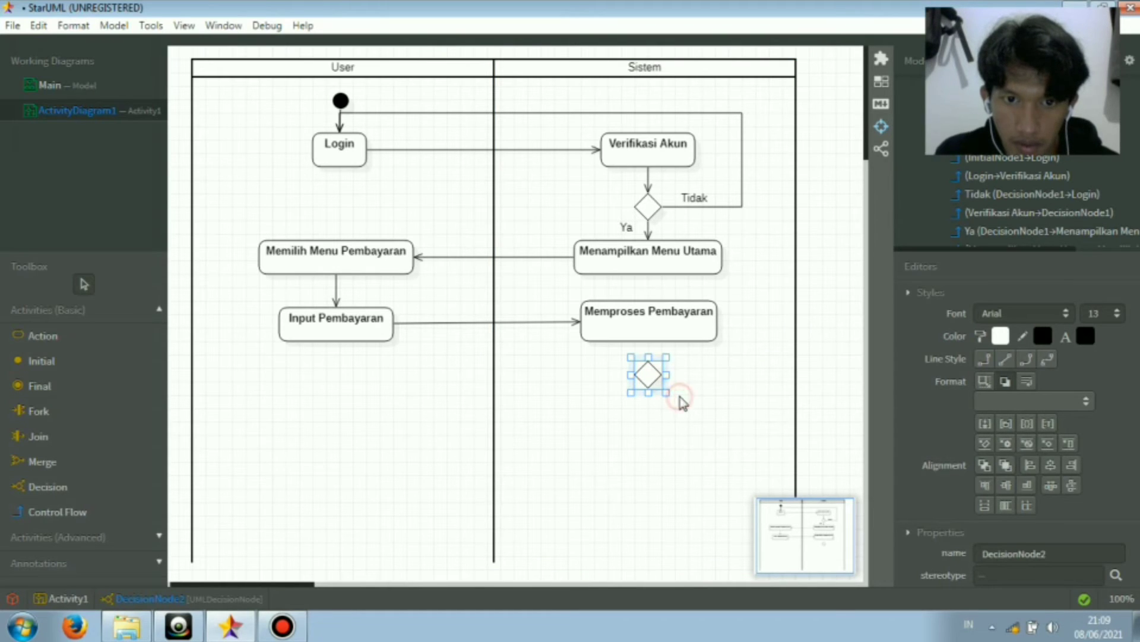
left_click(684, 399)
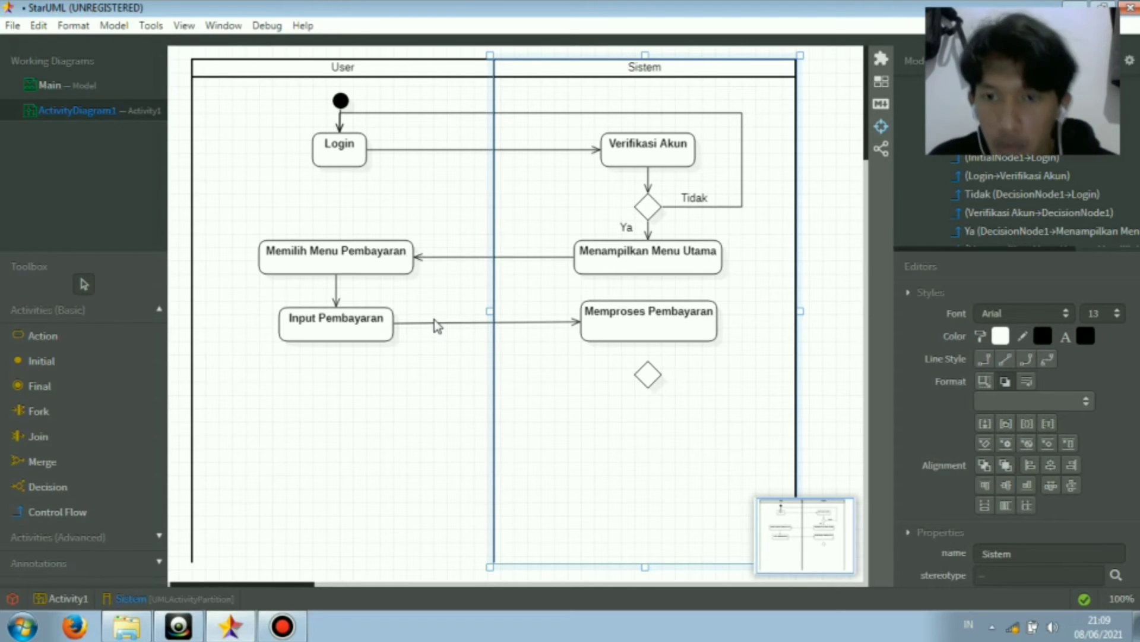
Draw an unnamed control flow from the lower decision back to Input Pembayaran, bending it so it enters the action from below
left_click(89, 513)
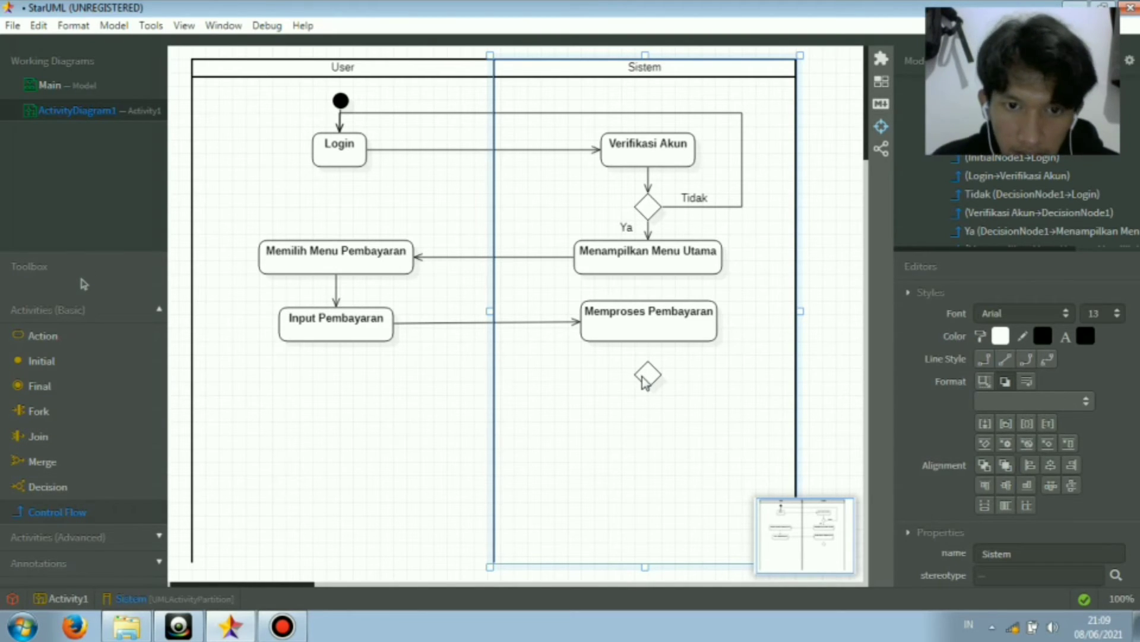
left_click_drag(643, 380, 341, 344)
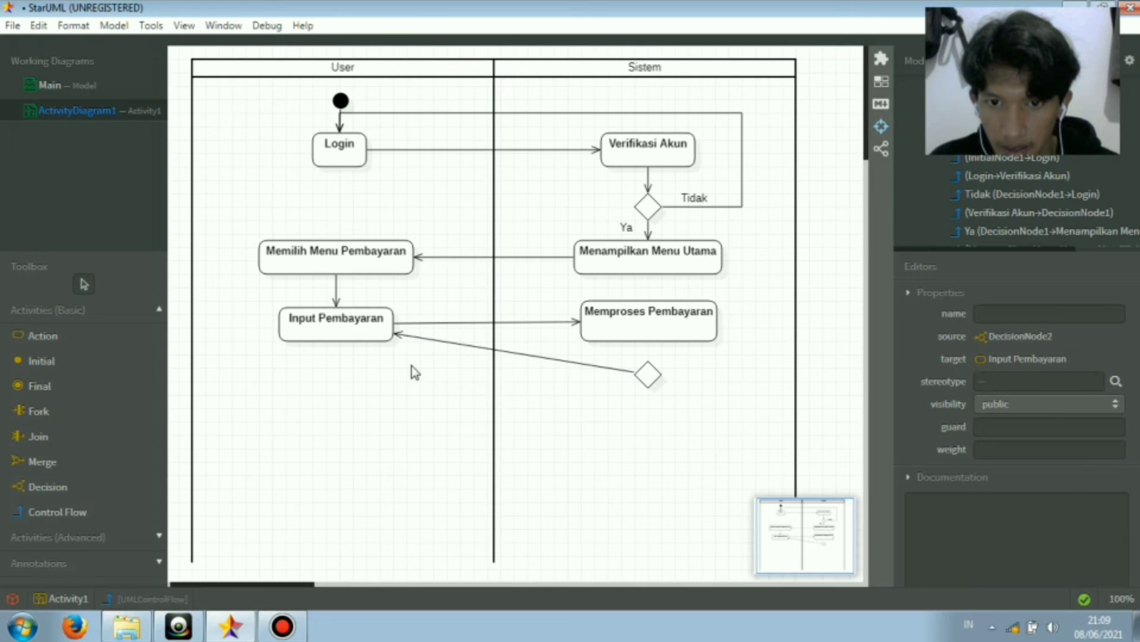
left_click(438, 341)
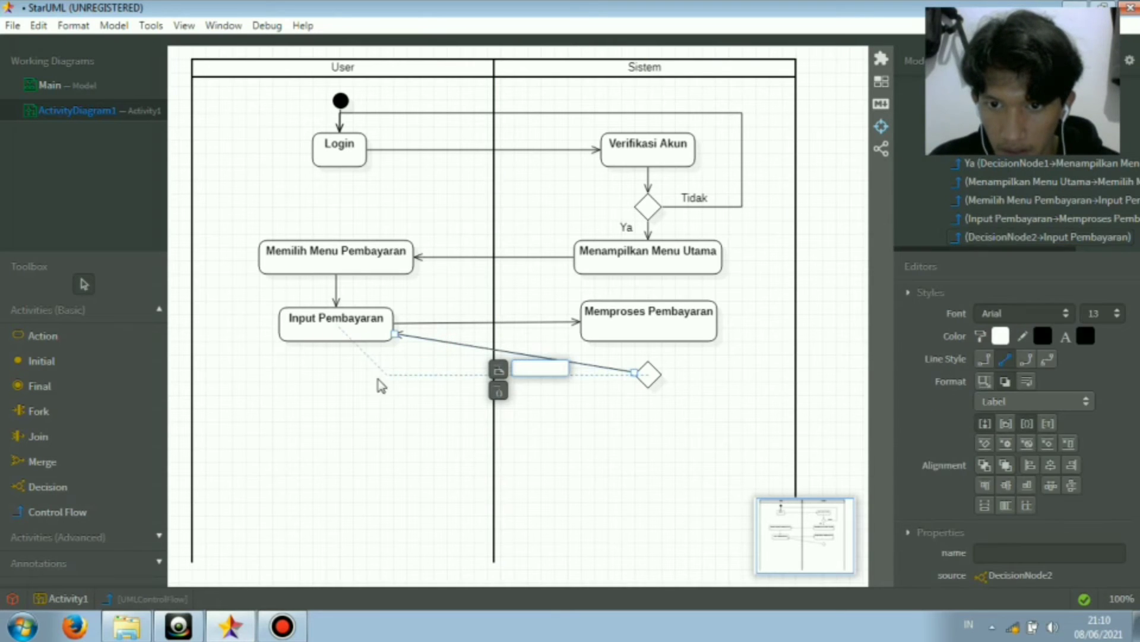
left_click_drag(332, 379, 338, 380)
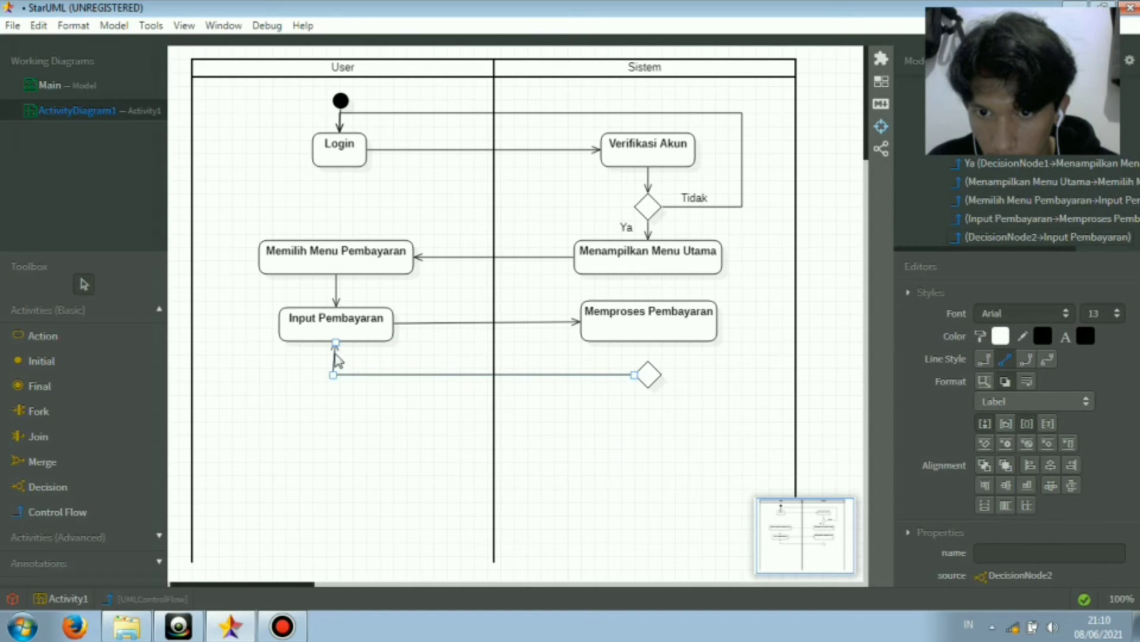
left_click(395, 400)
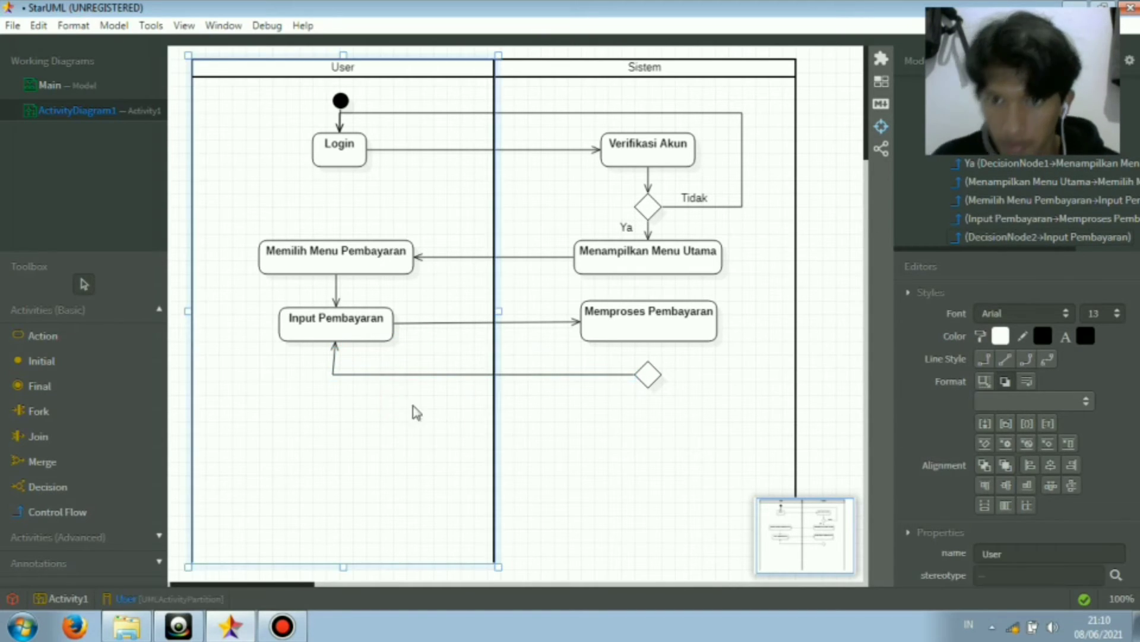
left_click(333, 376)
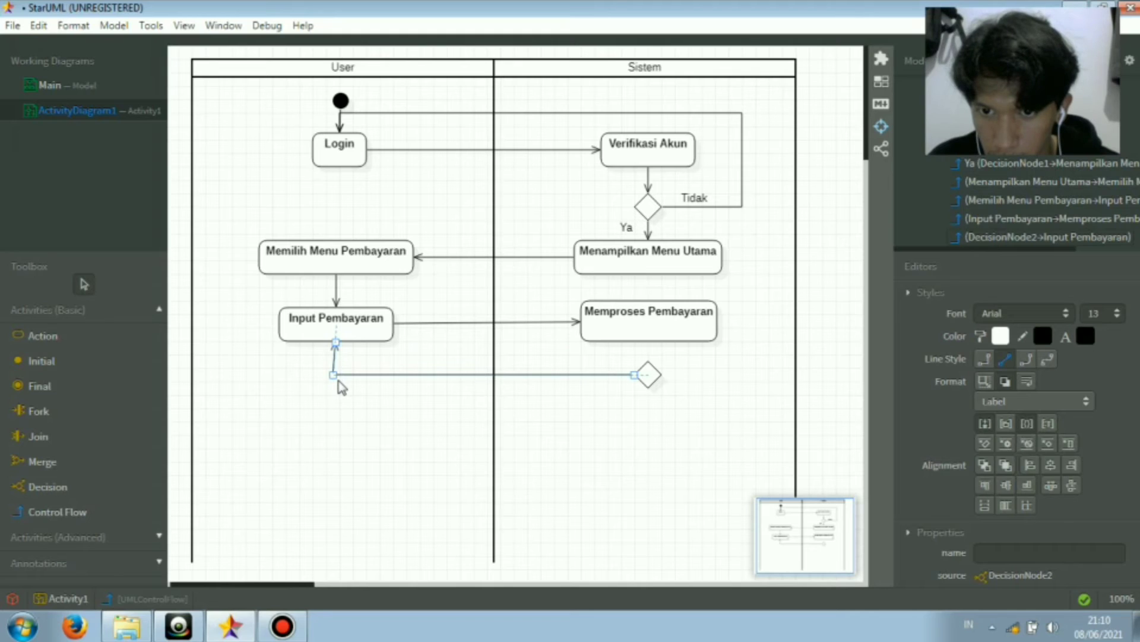
left_click(671, 389)
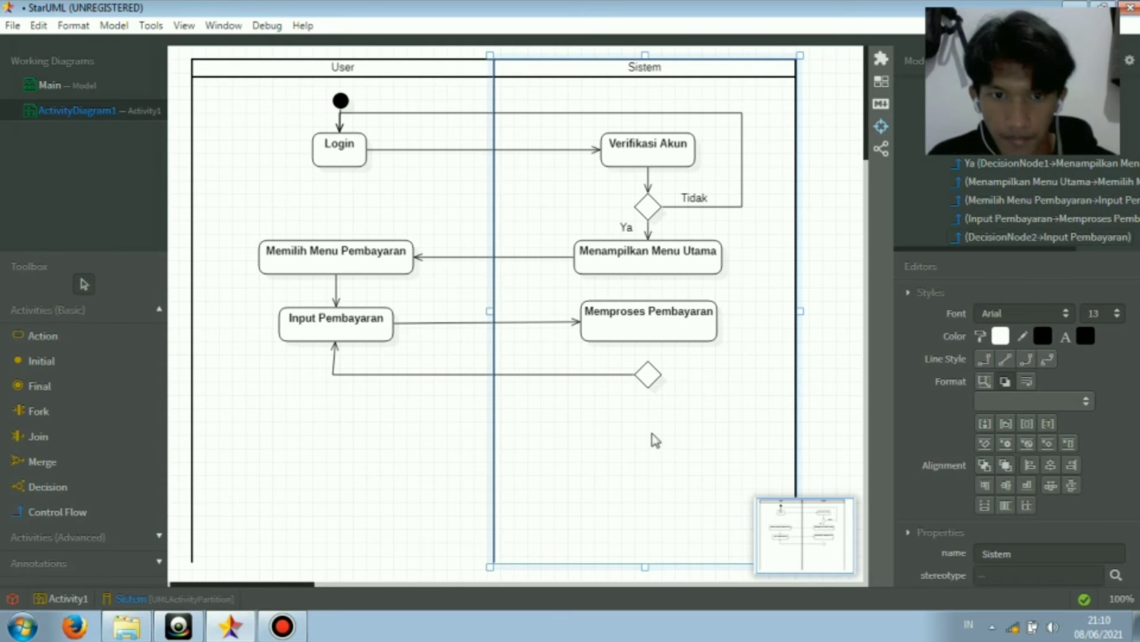
Draw an unnamed control flow from Memproses Pembayaran down to the decision node beneath it
left_click(92, 510)
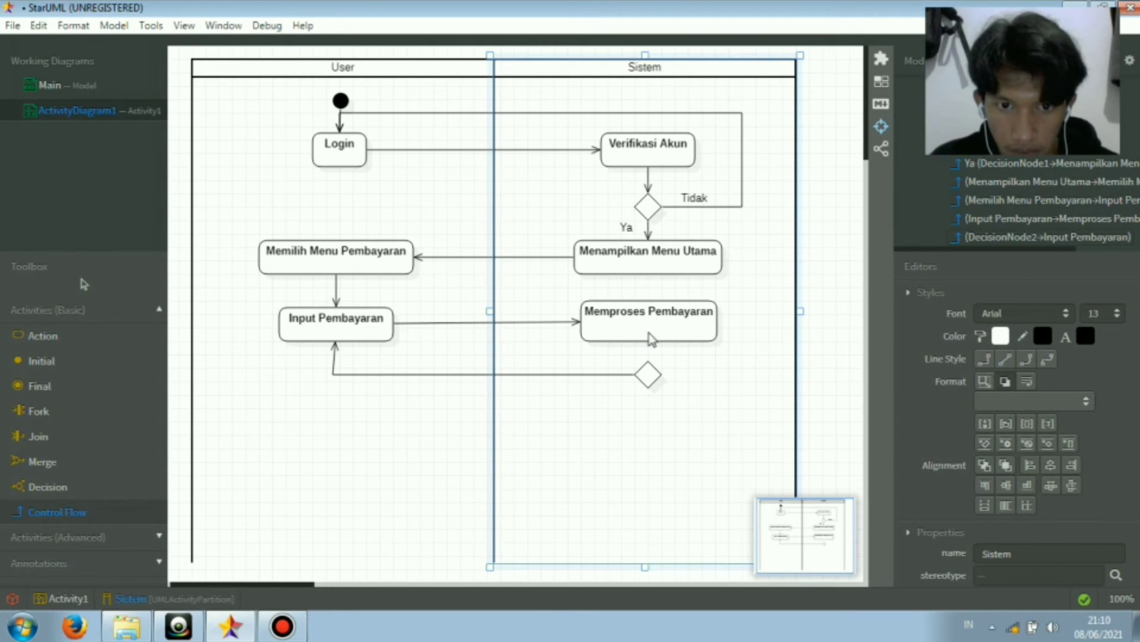
left_click_drag(643, 328, 652, 374)
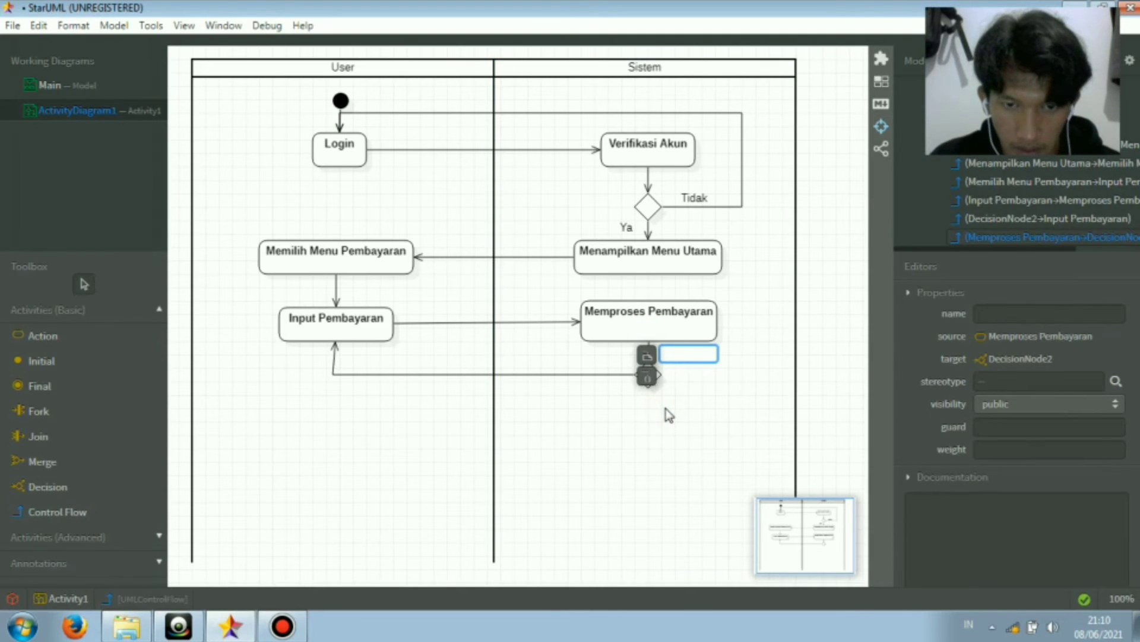
left_click(659, 408)
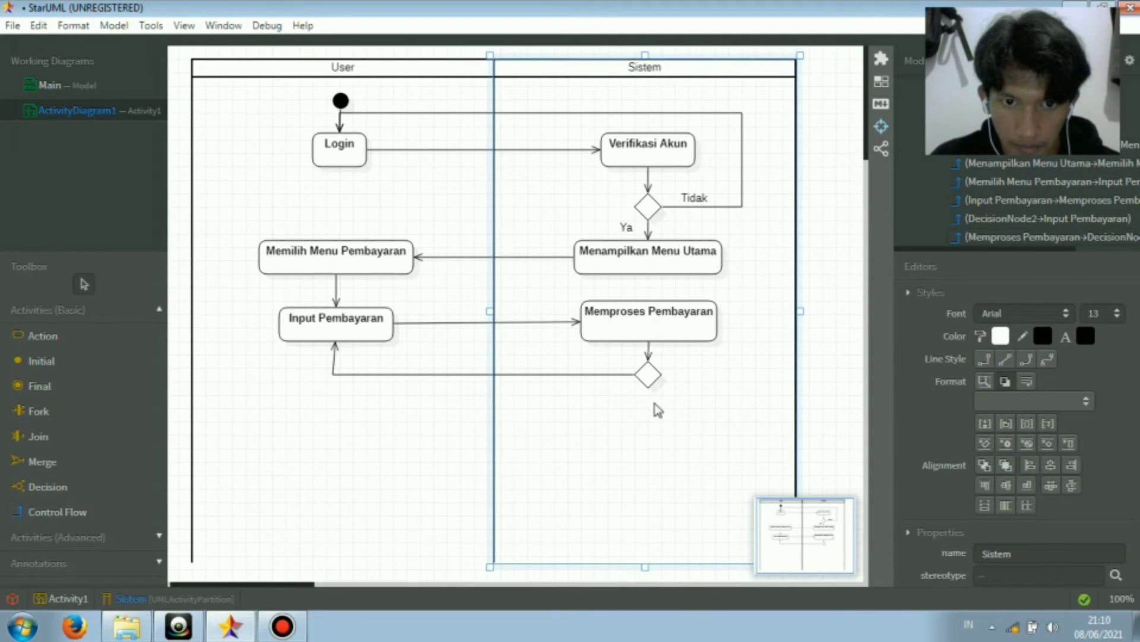
Name the flow from the lower decision to Input Pembayaran Tidak and place its label above the line beside the decision
left_click(587, 375)
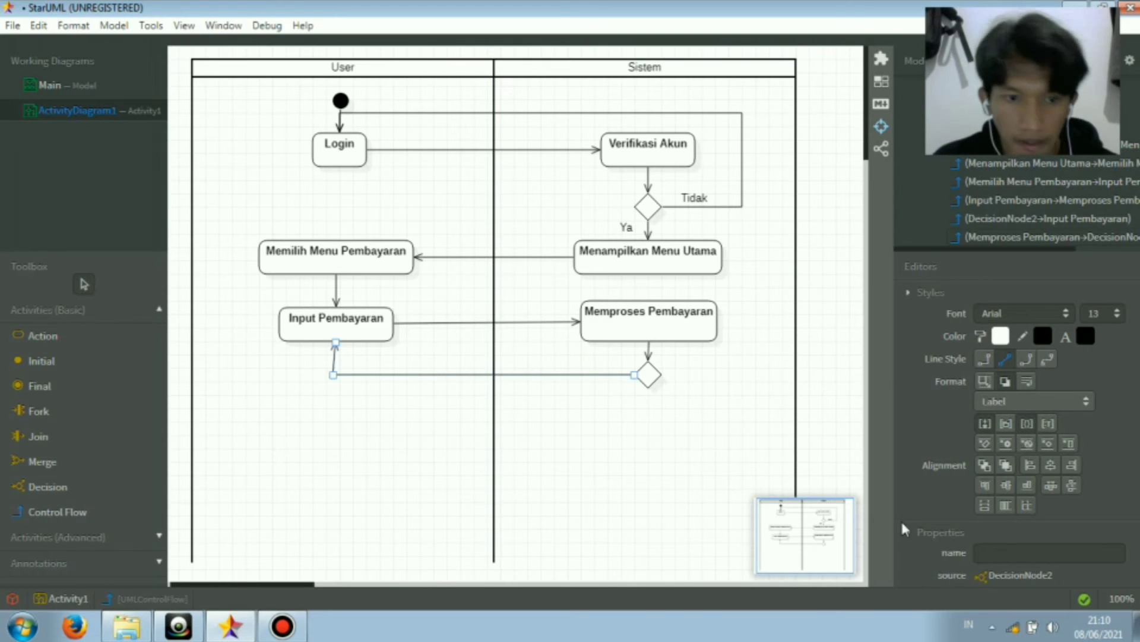
left_click(1013, 552)
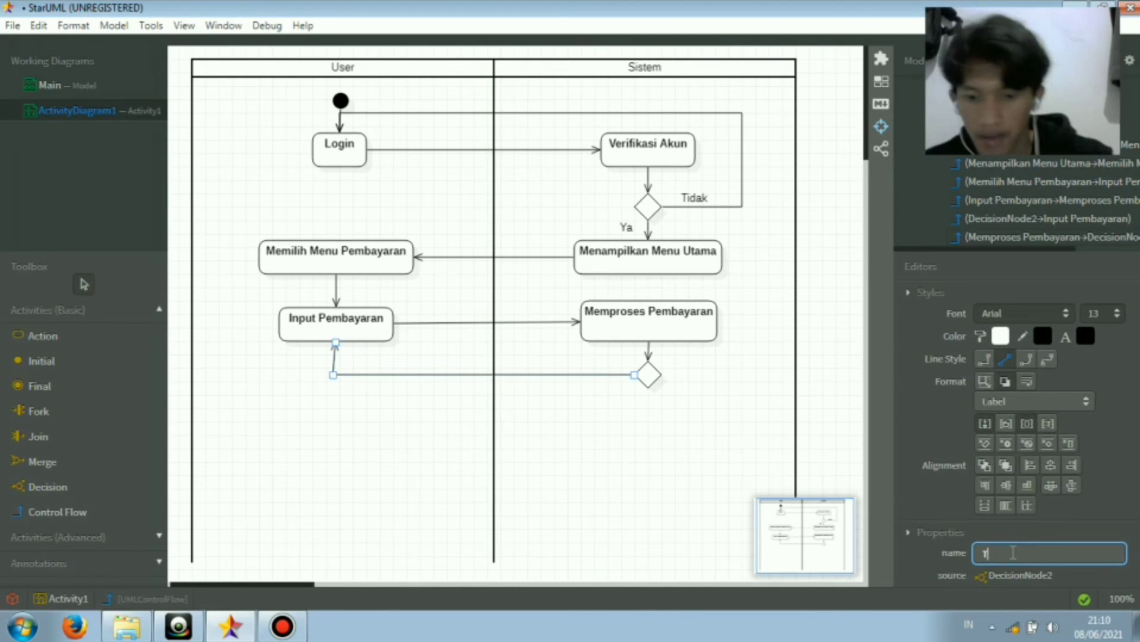
type("Tidak")
key("Return")
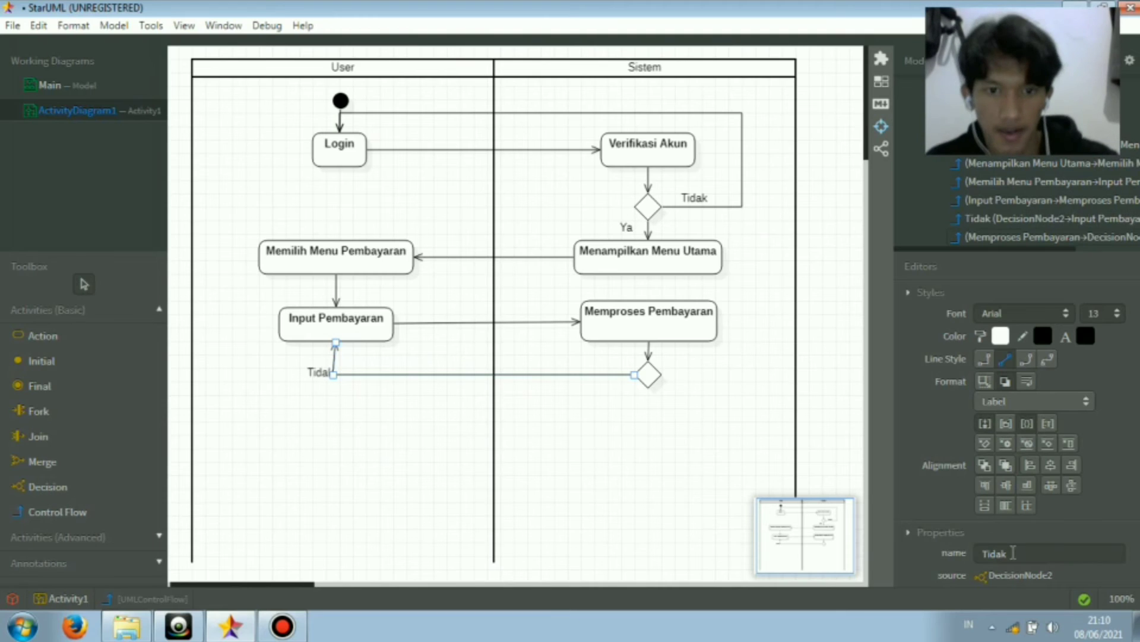
left_click(321, 373)
left_click_drag(405, 359, 603, 373)
left_click(606, 400)
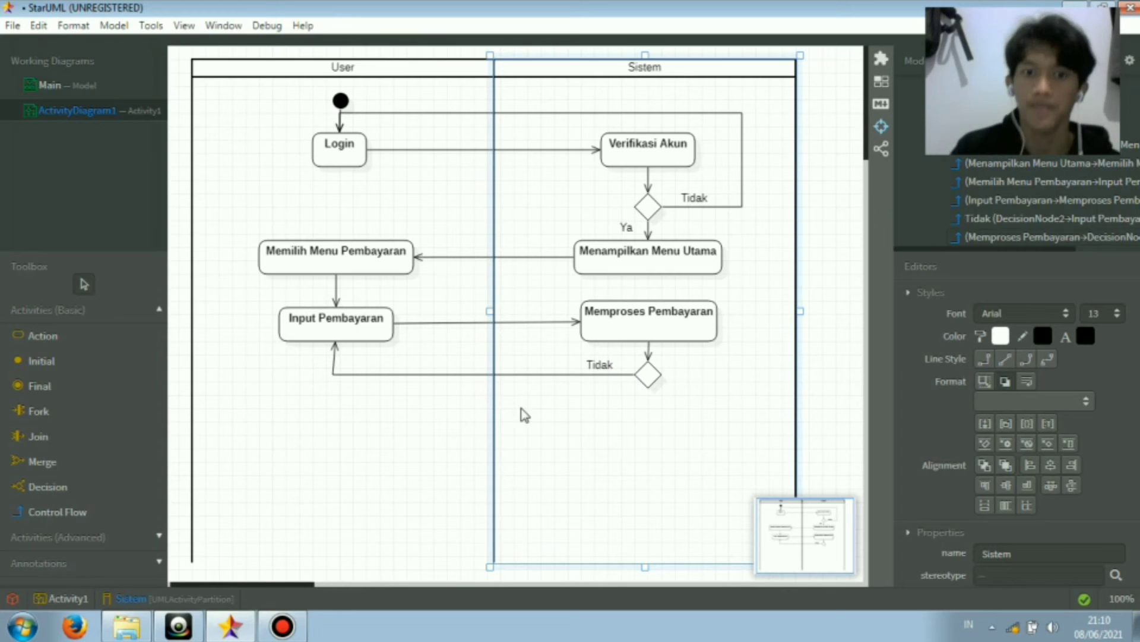
Add an action named Menyimpan data pembayaran in the Sistem lane, below the lower decision node
left_click(832, 305)
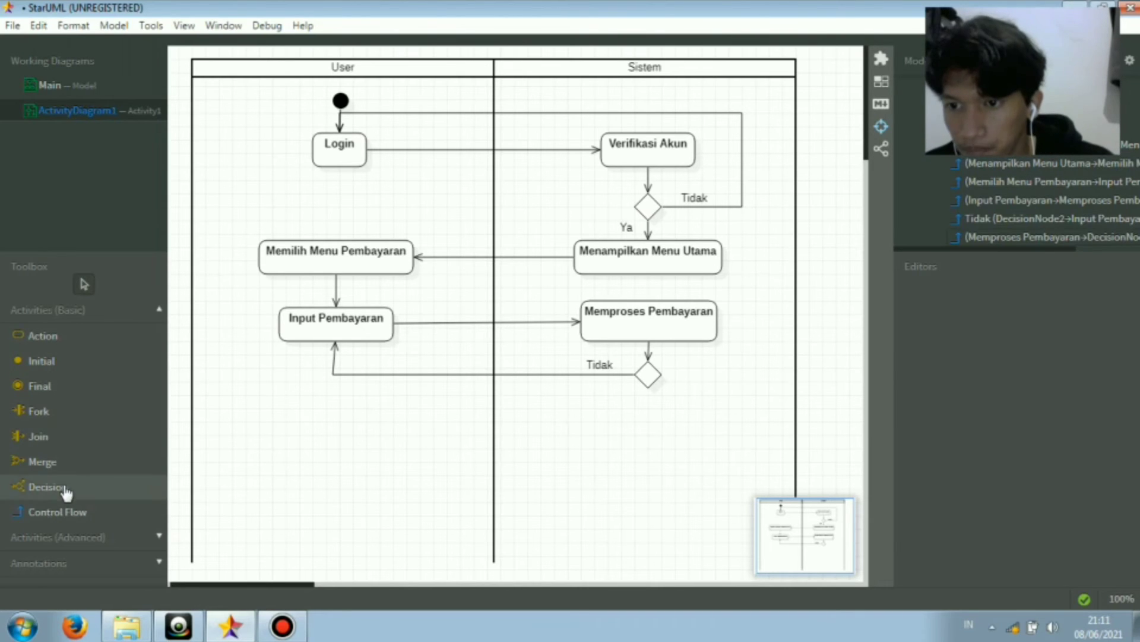
left_click(84, 337)
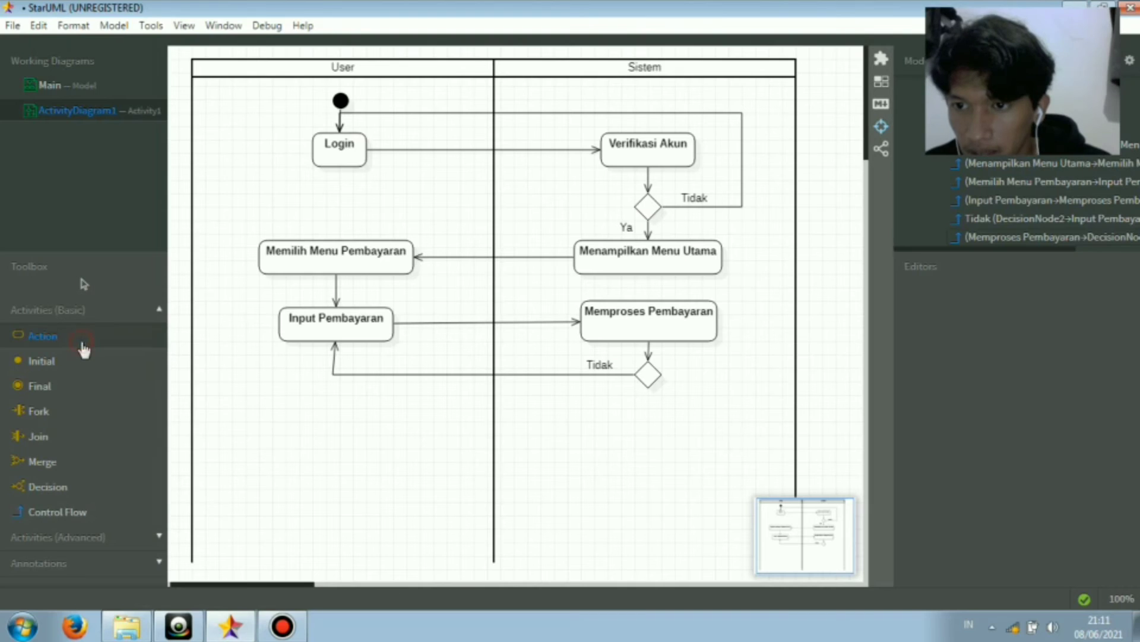
left_click(642, 428)
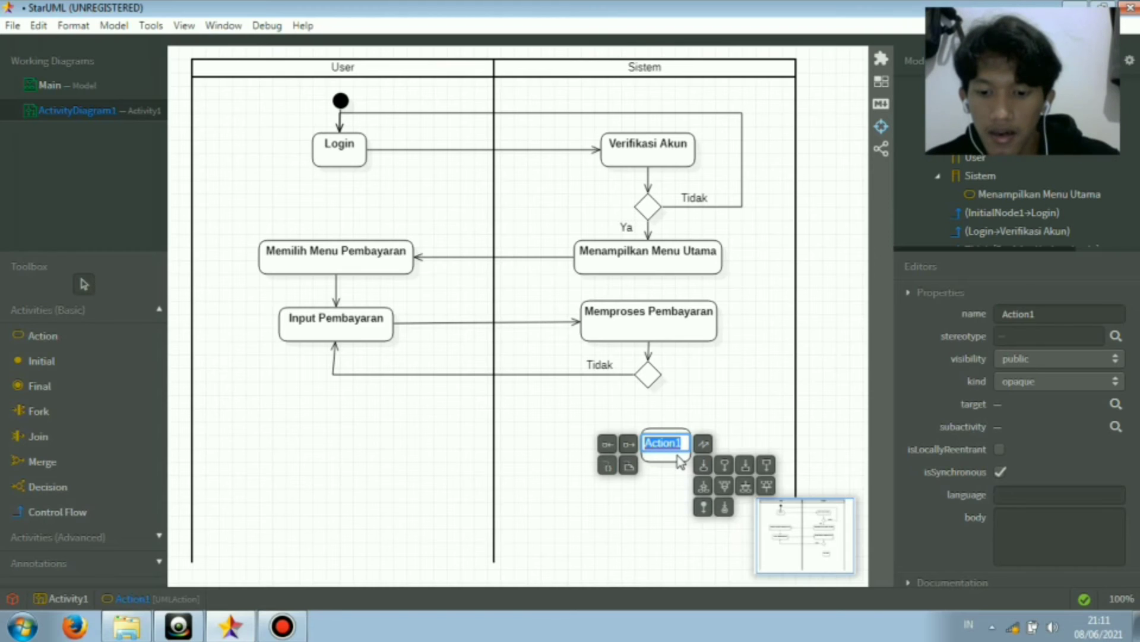
type("Menyim")
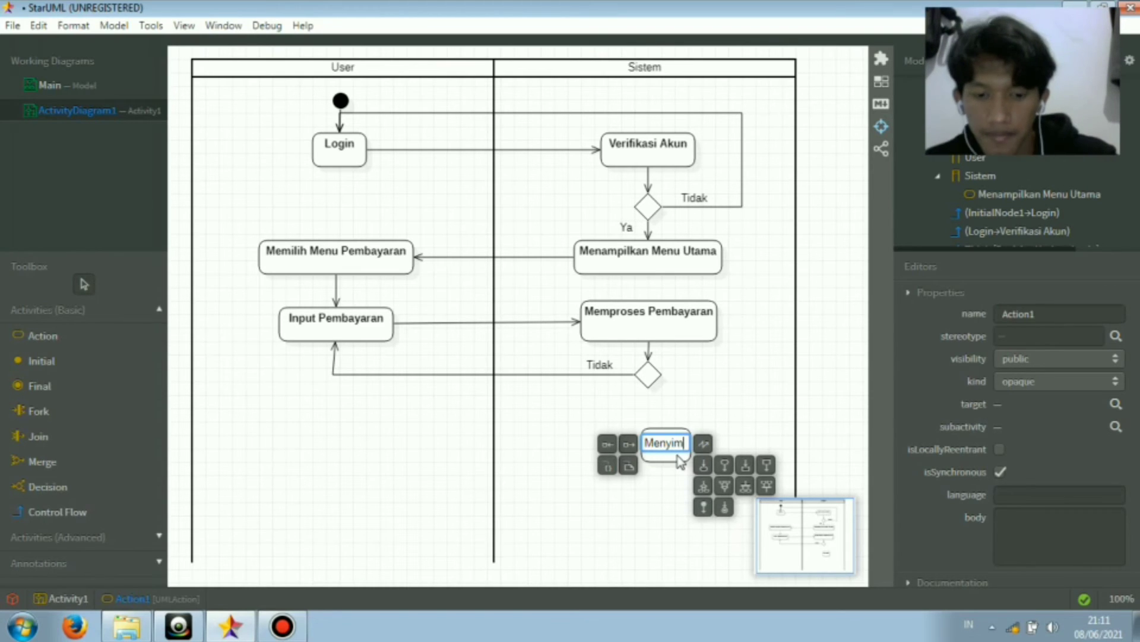
type("pan day")
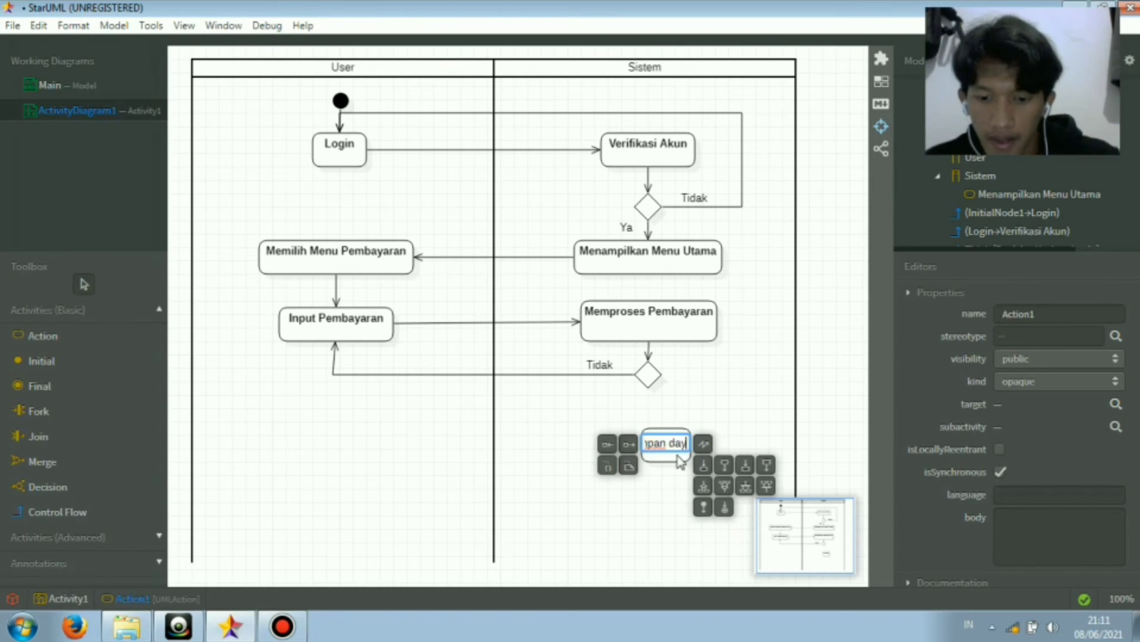
key("BackSpace")
type("ta")
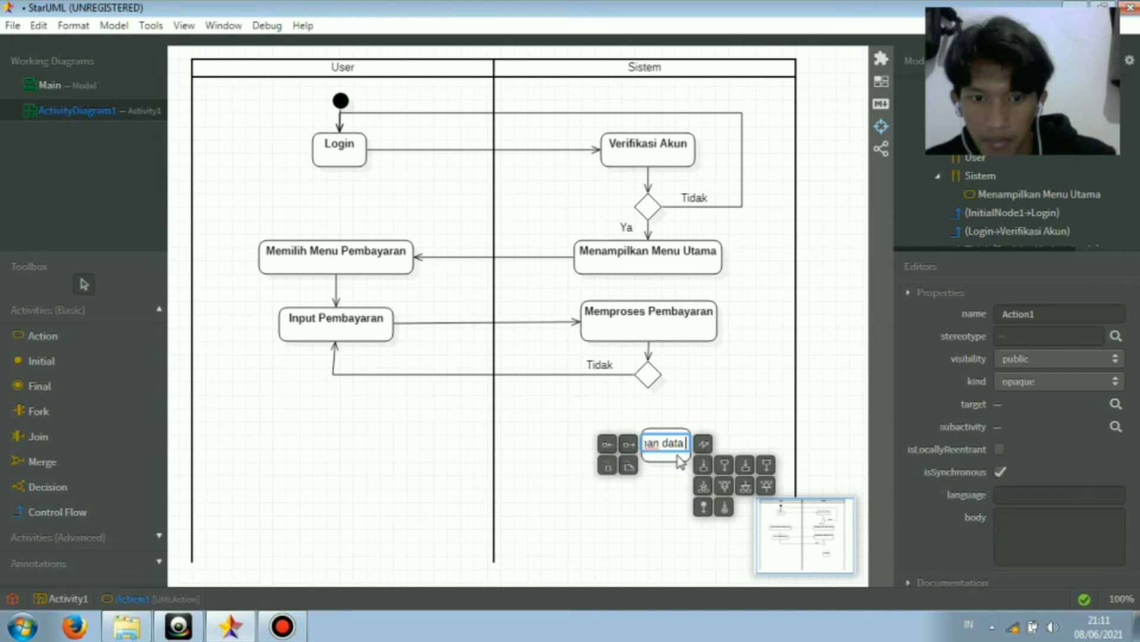
type(" pembayara")
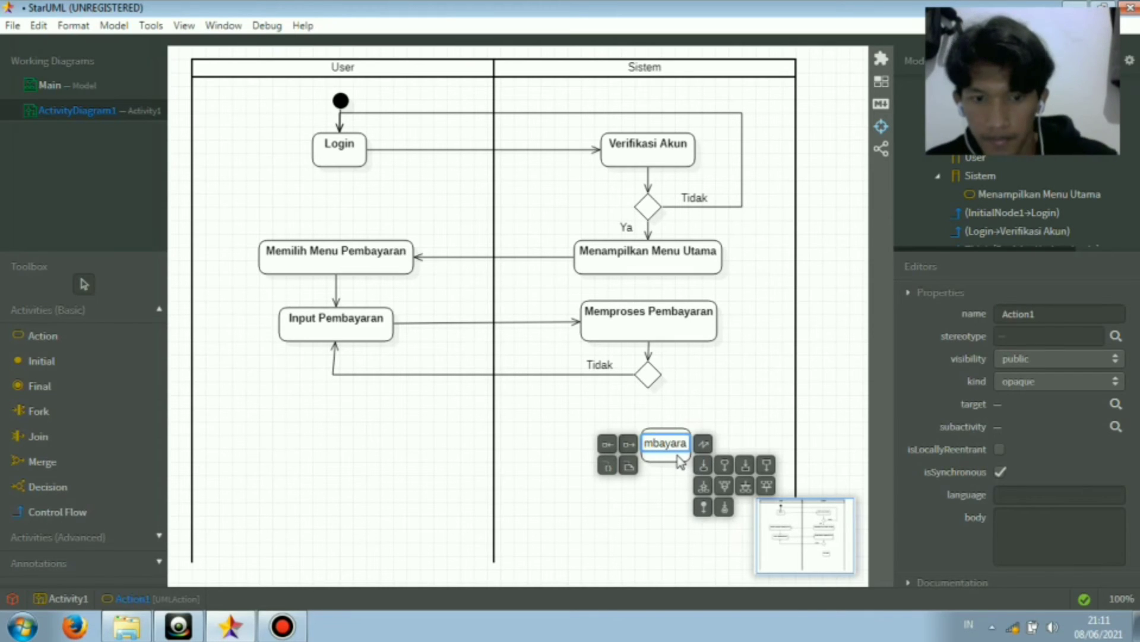
type("n")
key("Return")
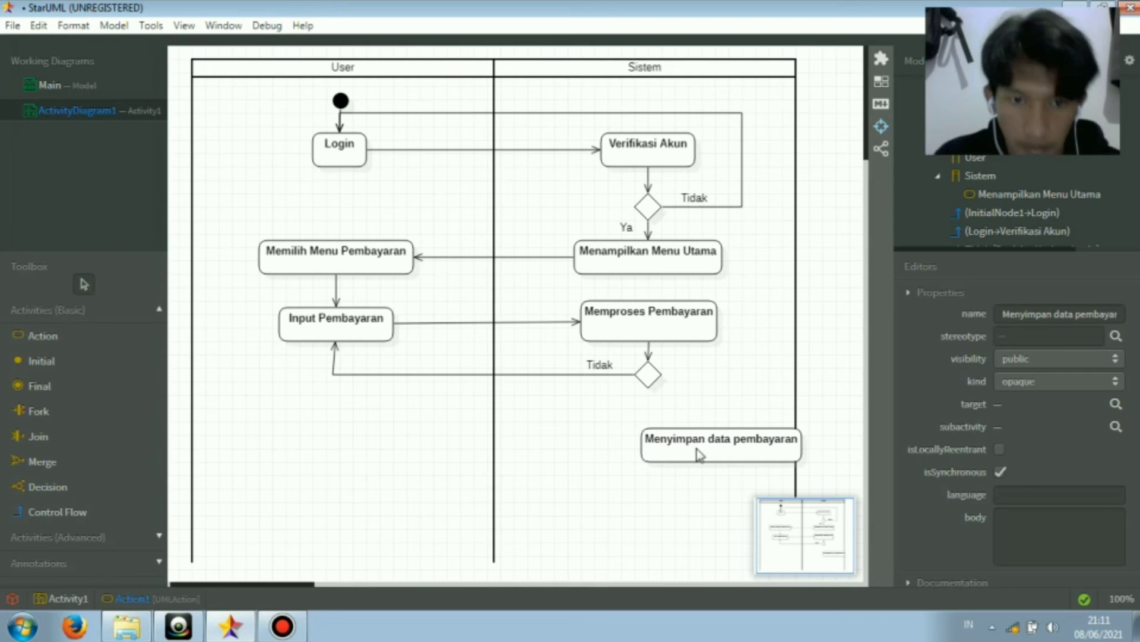
Move the Menyimpan data pembayaran action so it sits centered just beneath the lower decision node within the Sistem lane
left_click(704, 454)
left_click_drag(712, 456, 632, 437)
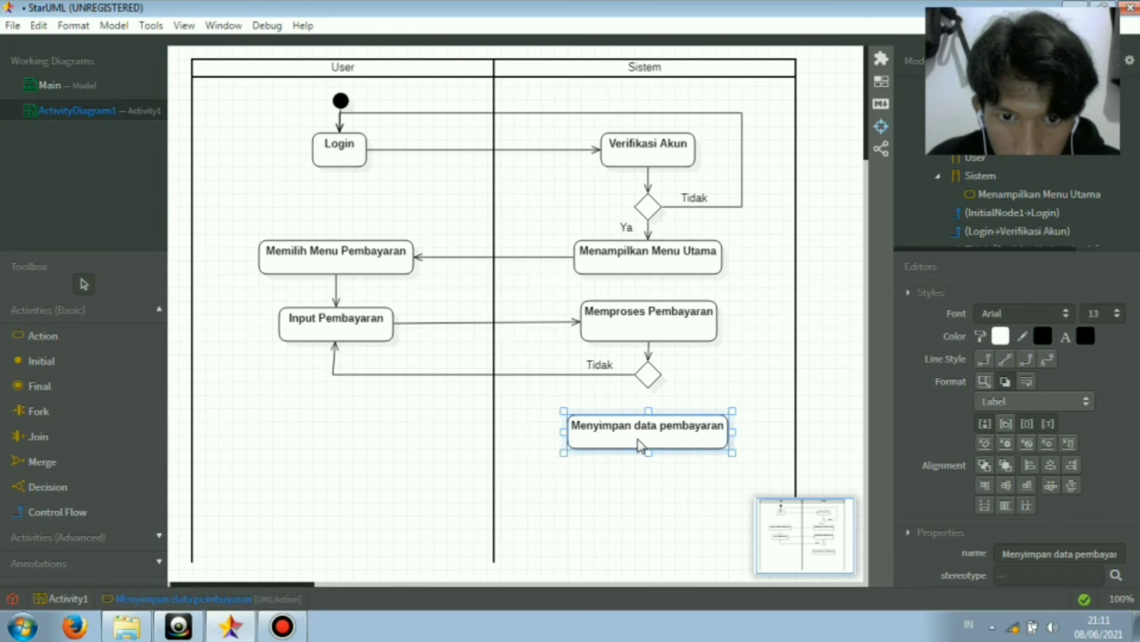
left_click(716, 393)
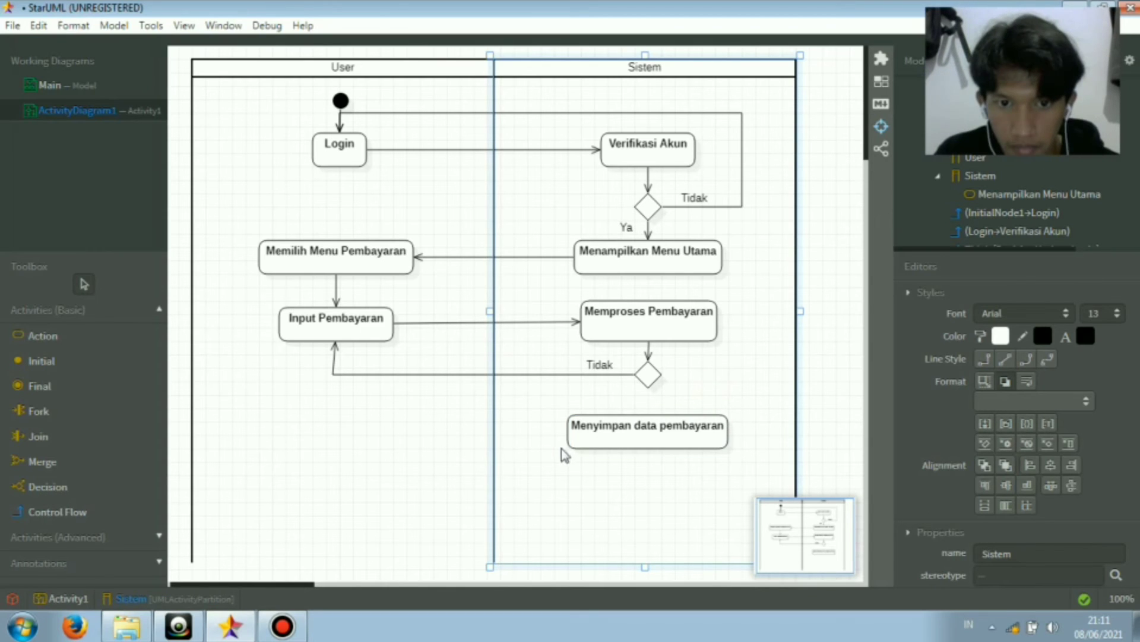
left_click(614, 440)
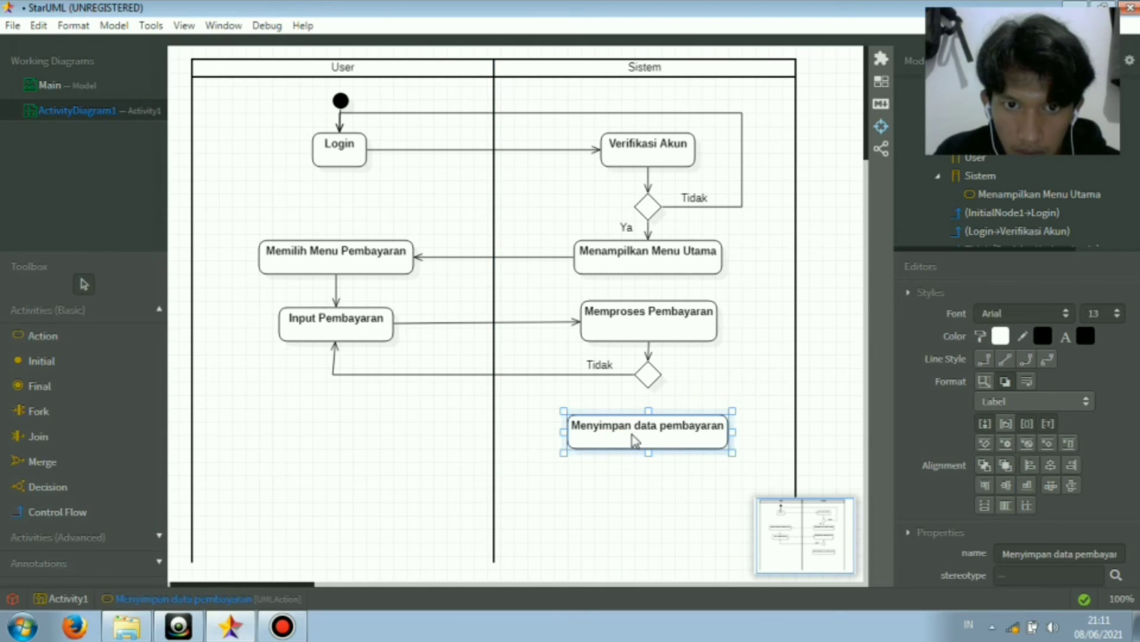
left_click(679, 397)
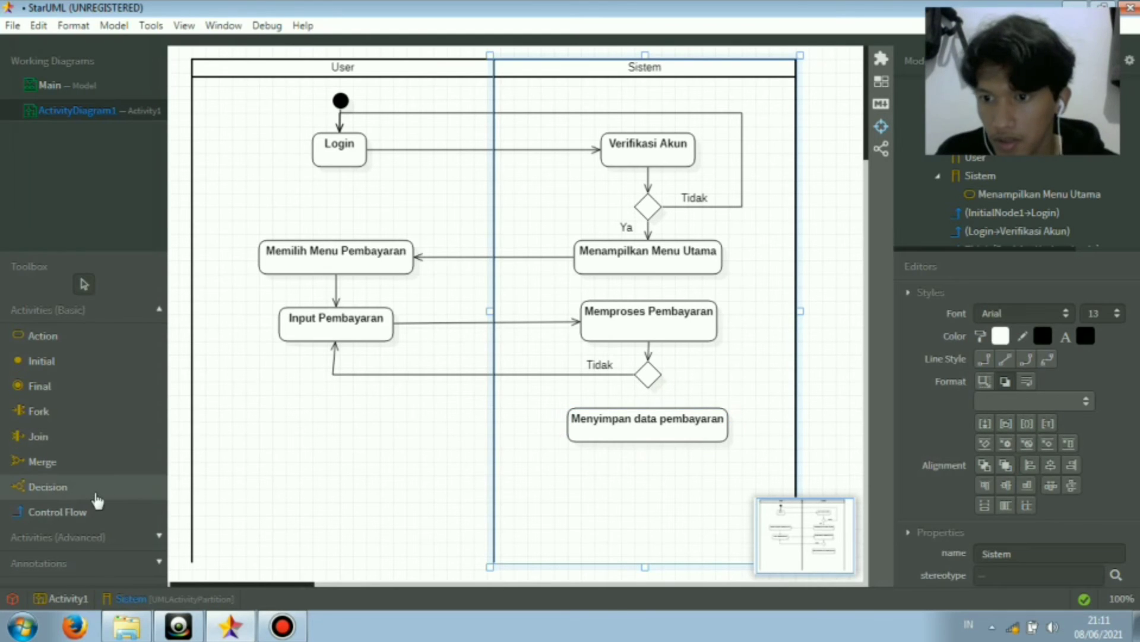
Draw a control flow from the lower decision node down to Menyimpan data pembayaran
left_click(71, 511)
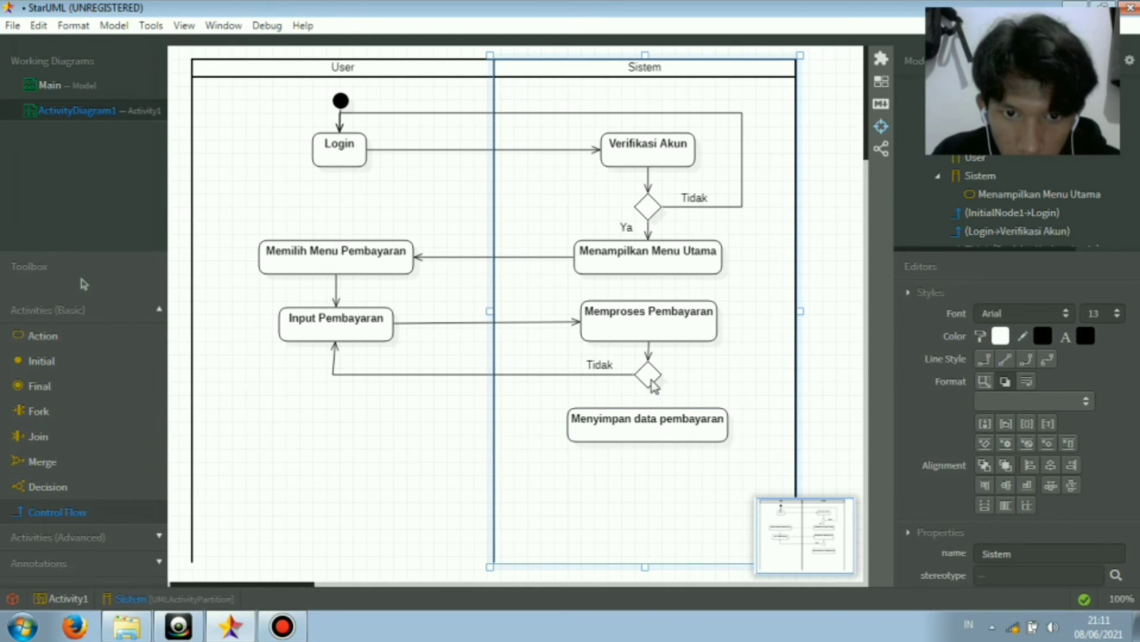
left_click_drag(646, 379, 652, 420)
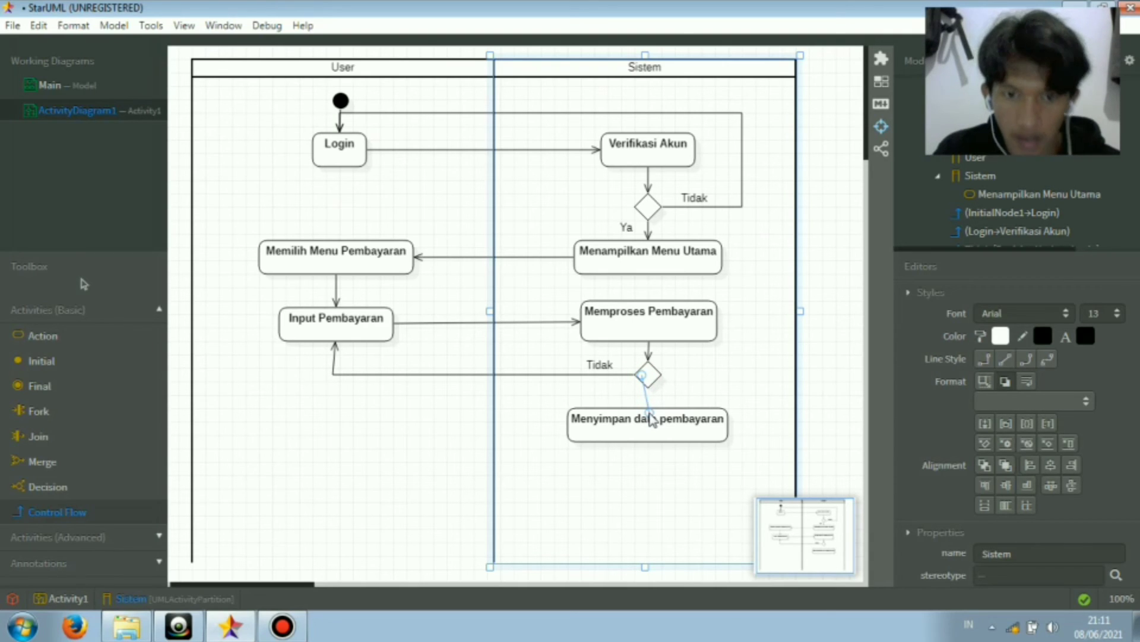
left_click_drag(652, 420, 650, 419)
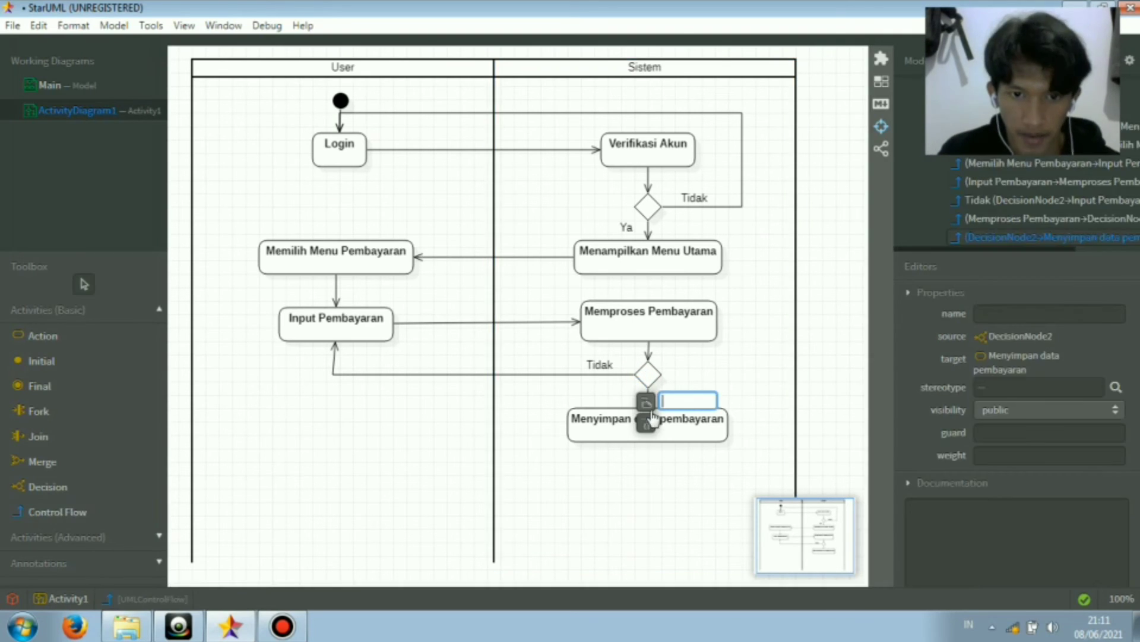